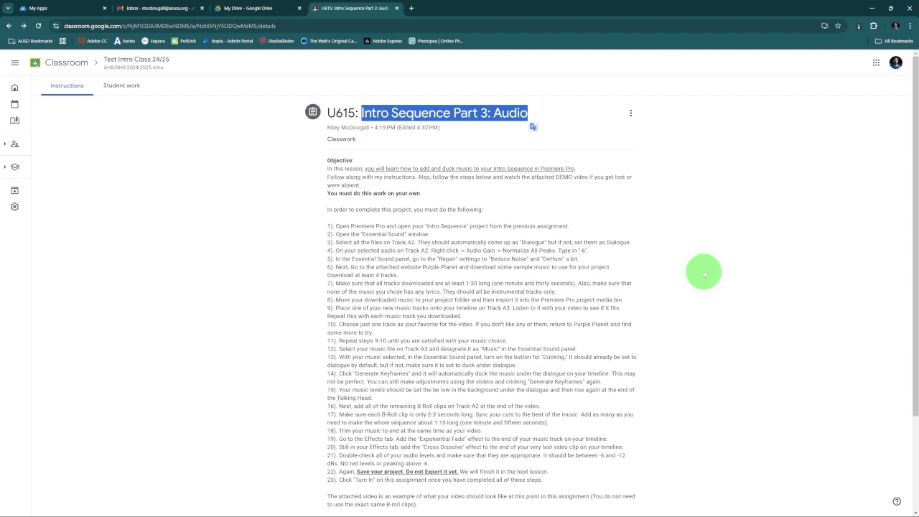
Switch to Premiere Pro and open the recent project "613 Intro Sequence"
{"action": "left_click", "coordinate": [704, 273]}
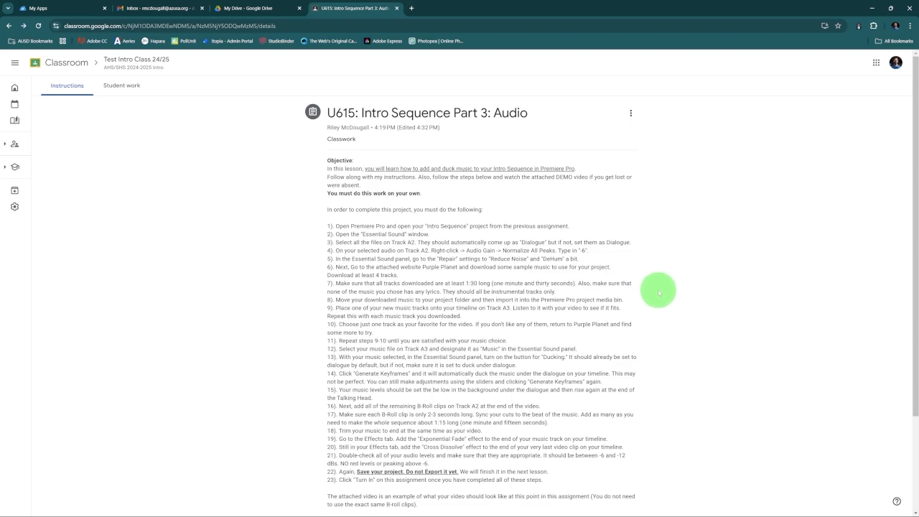
{"action": "left_click", "coordinate": [540, 504]}
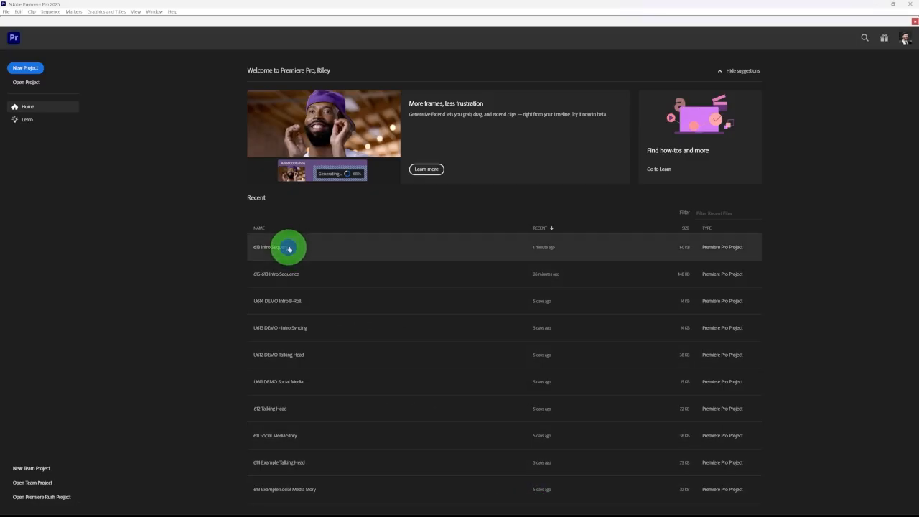
{"action": "left_click", "coordinate": [288, 248]}
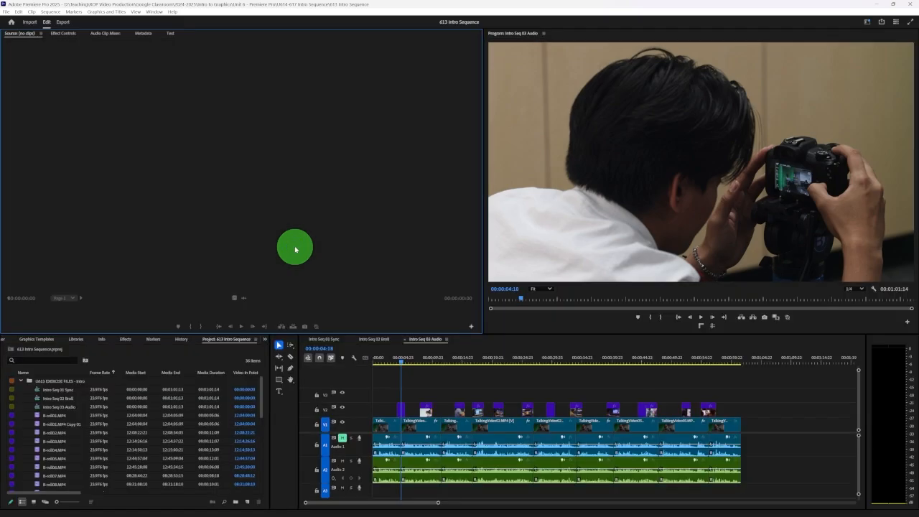
Scrub through the Intro Seq 03 Audio sequence and play its opening to review the existing edit and audio
{"action": "left_click", "coordinate": [386, 360]}
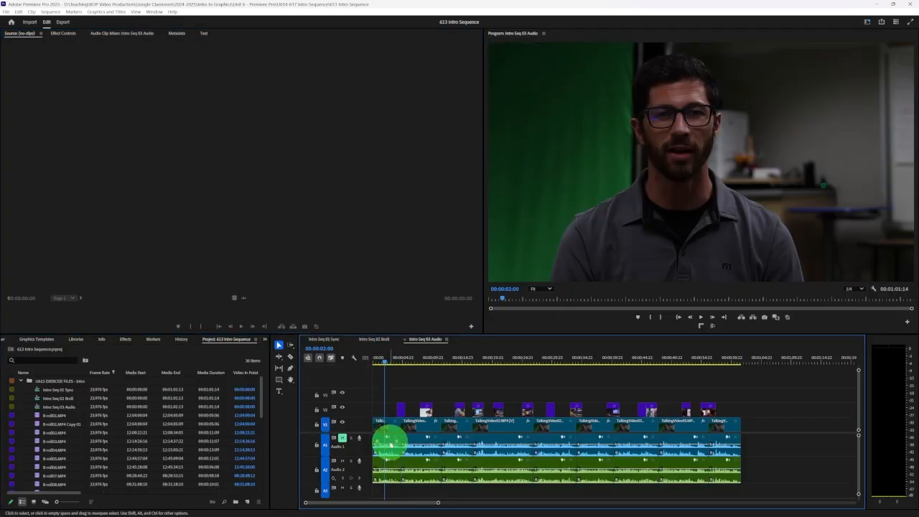
{"action": "left_click", "coordinate": [414, 360]}
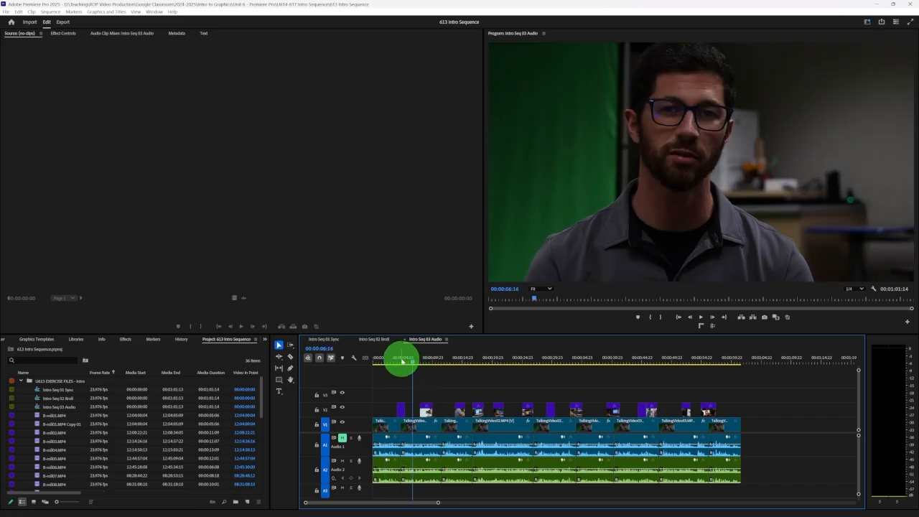
{"action": "left_click_drag", "start_coordinate": [402, 361], "coordinate": [498, 362]}
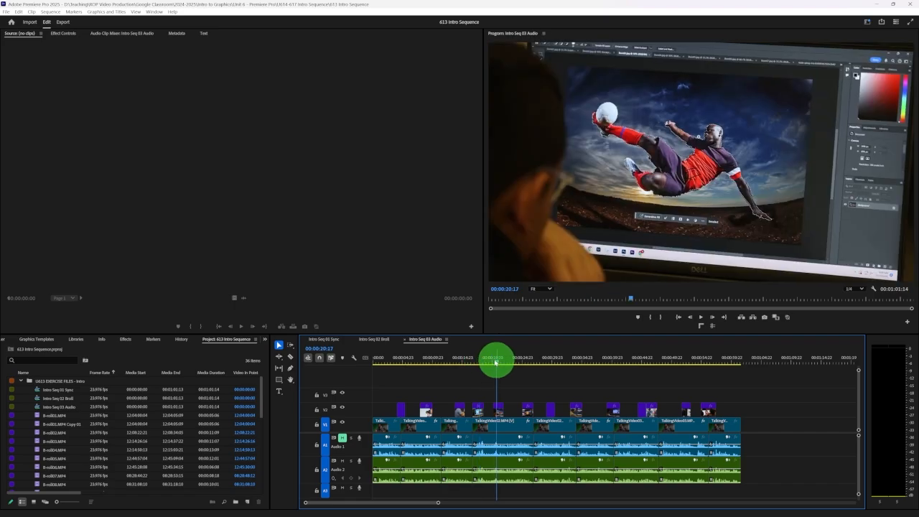
{"action": "left_click", "coordinate": [375, 360]}
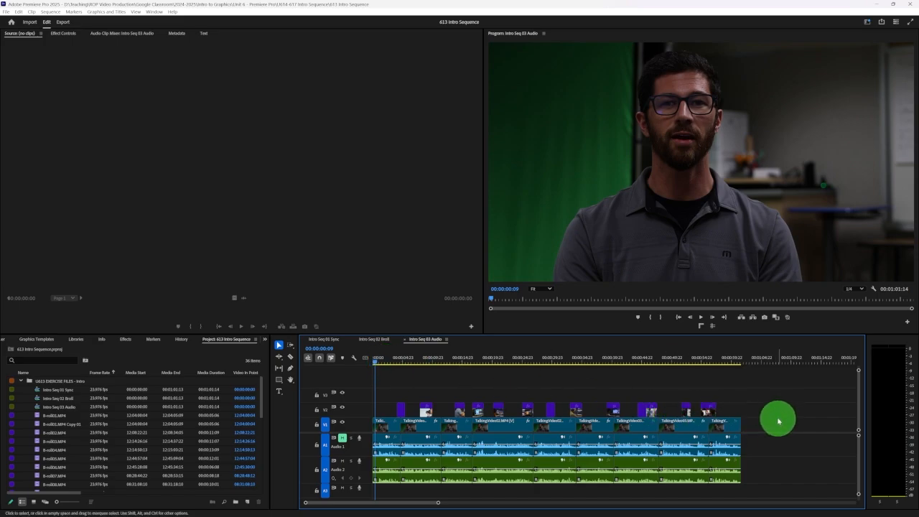
{"action": "key", "text": "space"}
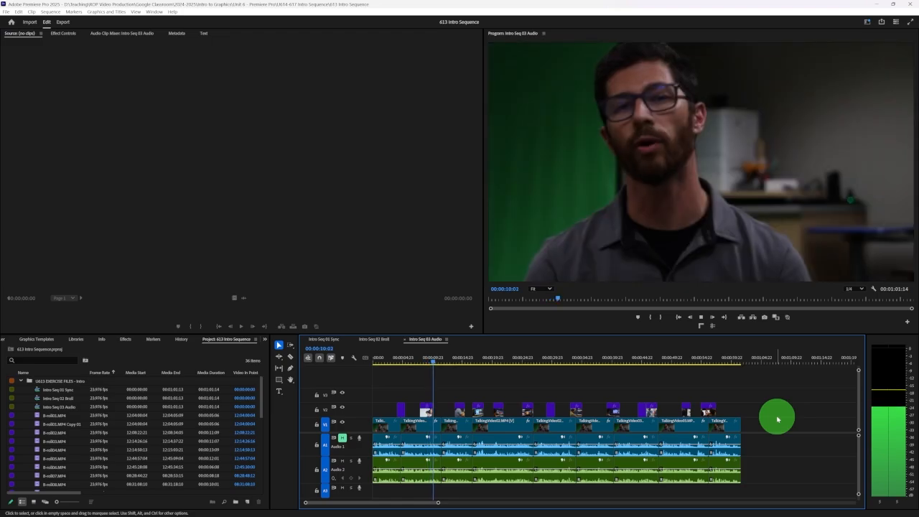
{"action": "key", "text": "space"}
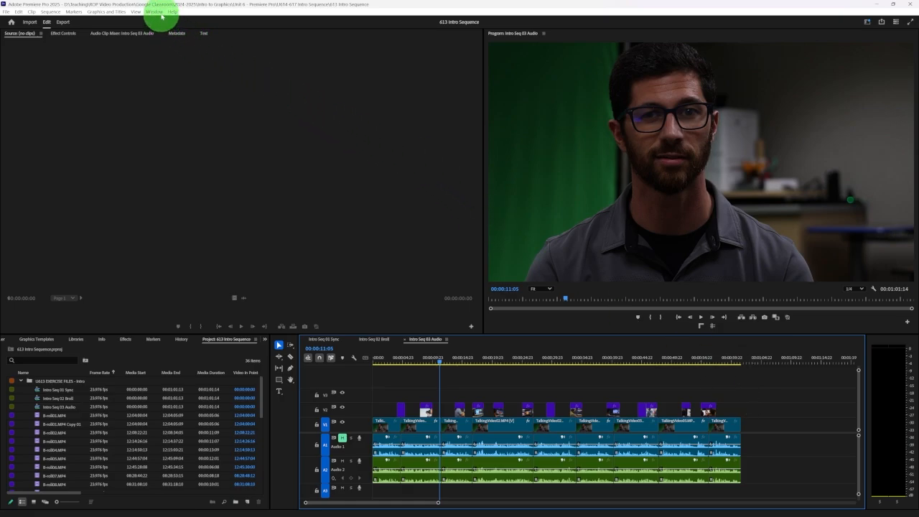
Using the Essential Sound window, clear the audio type of all clips on Track A2 and tag them as Dialogue
{"action": "left_click", "coordinate": [153, 13]}
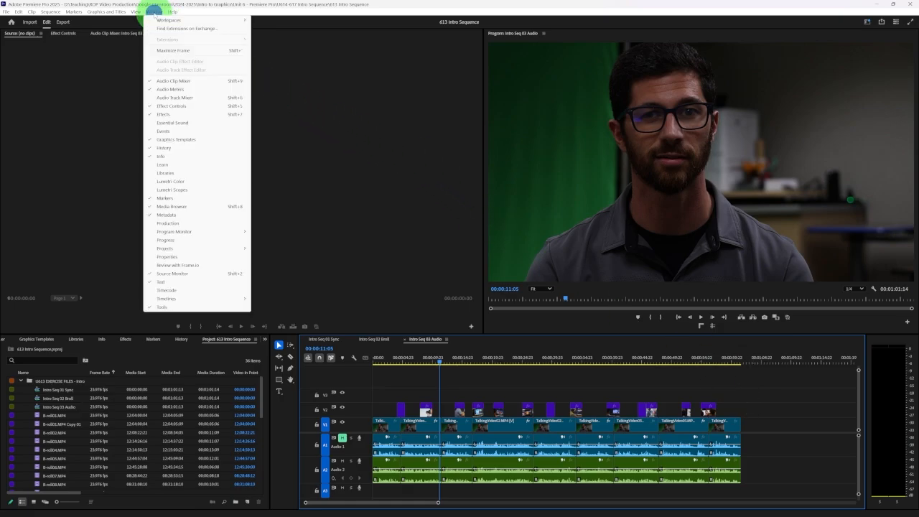
{"action": "left_click", "coordinate": [179, 123]}
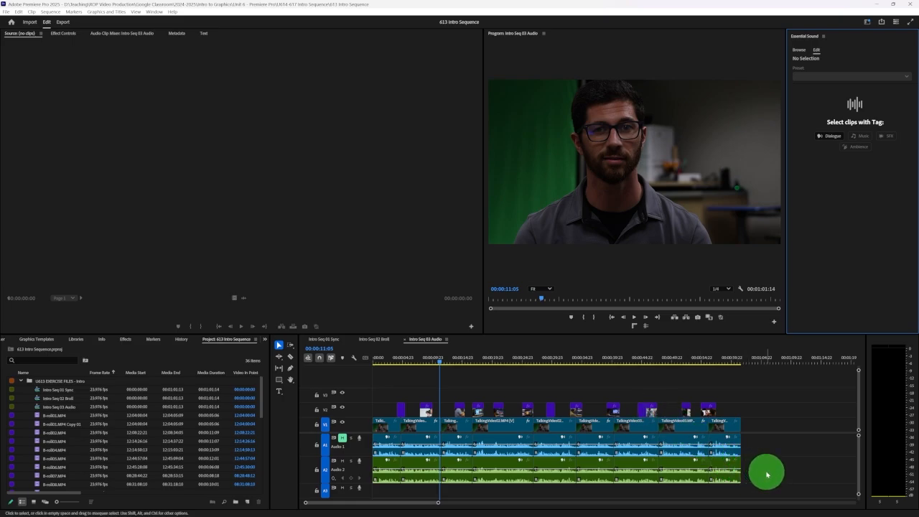
{"action": "left_click_drag", "start_coordinate": [766, 474], "coordinate": [384, 477]}
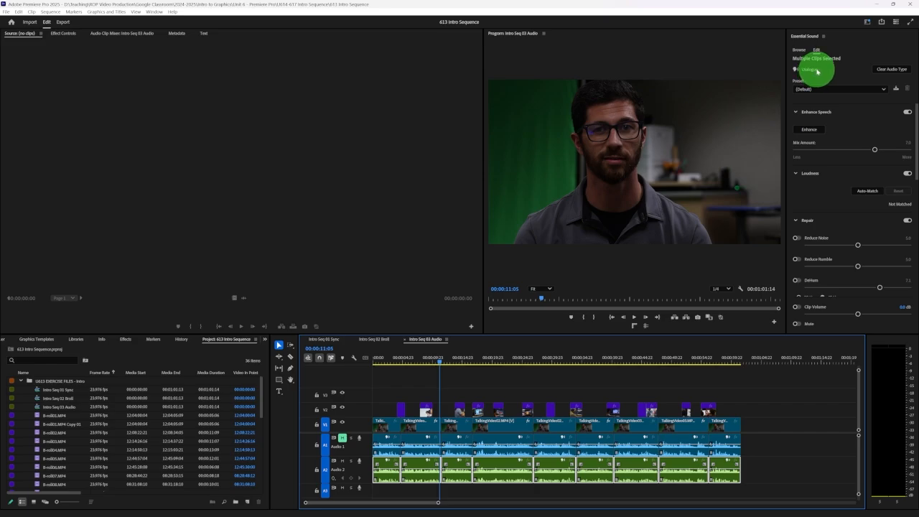
{"action": "left_click", "coordinate": [891, 69]}
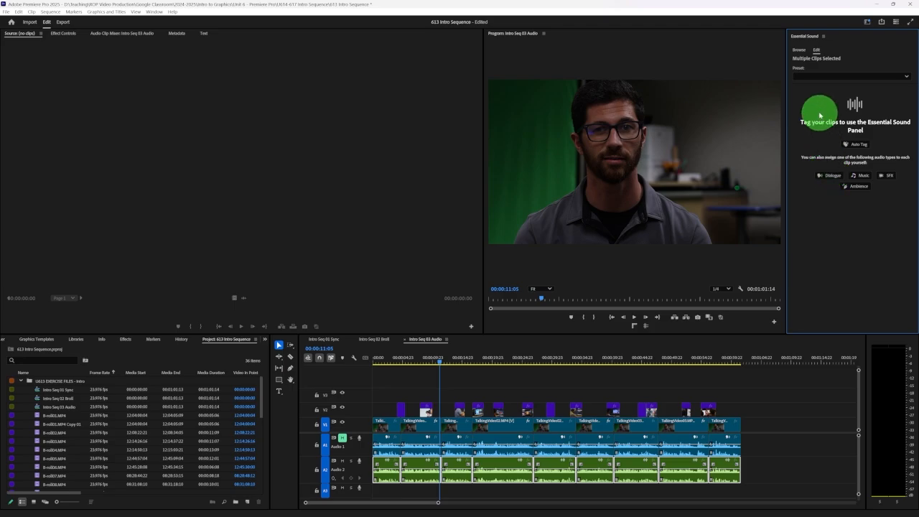
{"action": "left_click", "coordinate": [828, 176]}
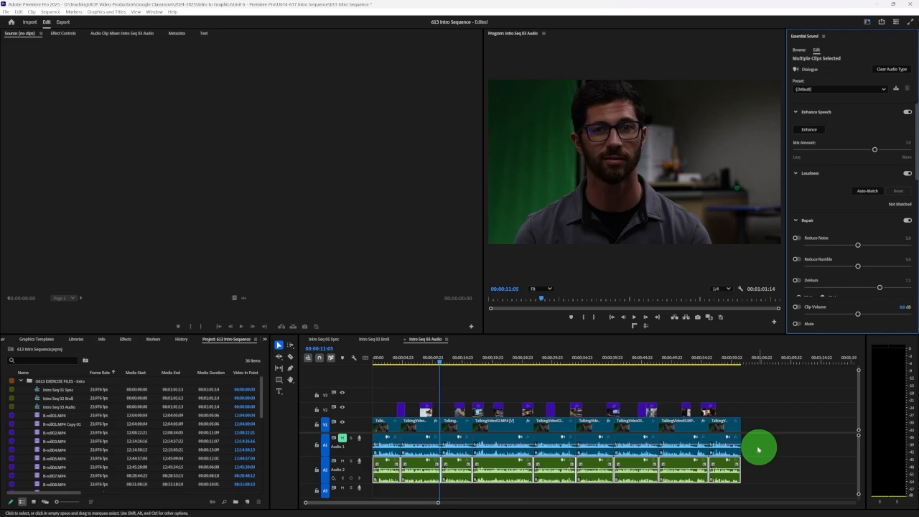
Normalize all peaks of the selected Track A2 clips to -6 dB through Audio Gain
{"action": "right_click", "coordinate": [502, 479]}
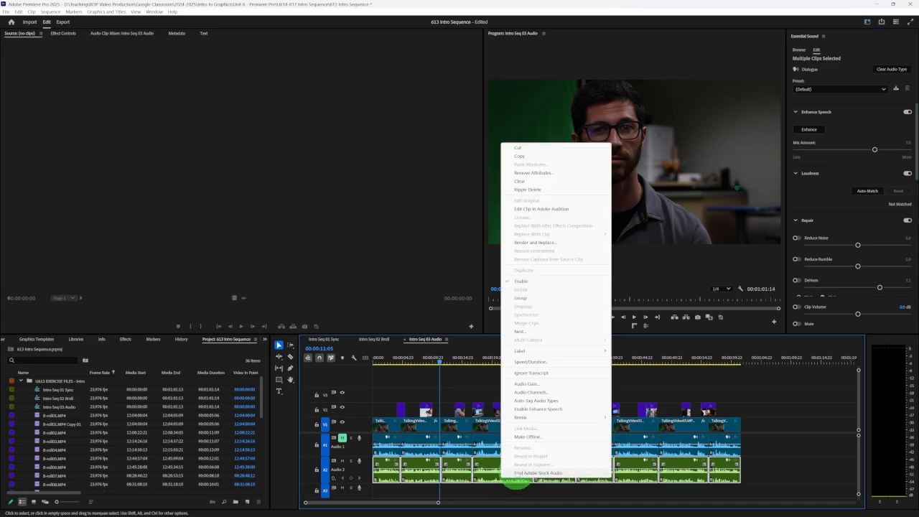
{"action": "left_click", "coordinate": [537, 384]}
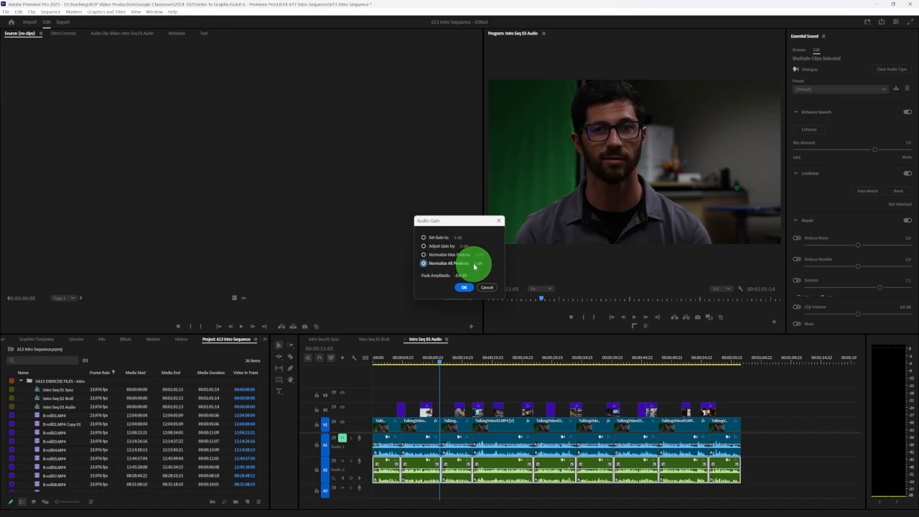
{"action": "left_click", "coordinate": [475, 264]}
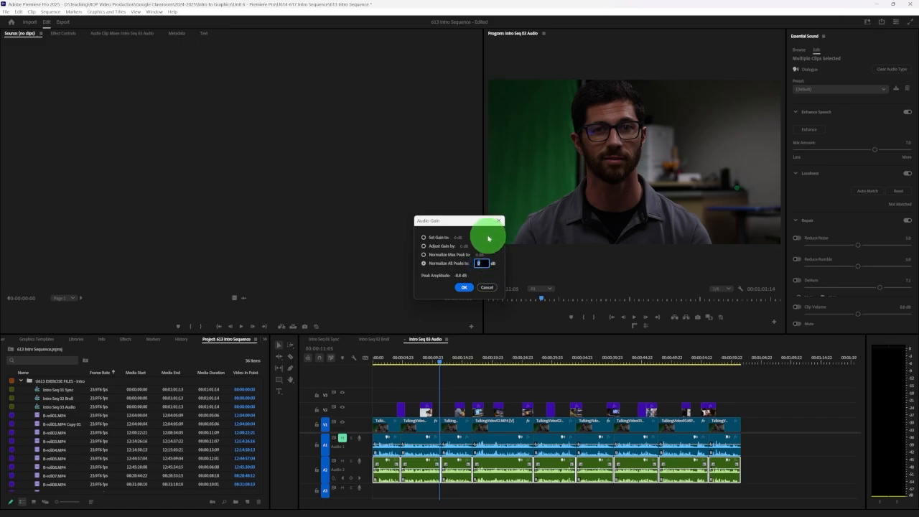
{"action": "left_click", "coordinate": [464, 287]}
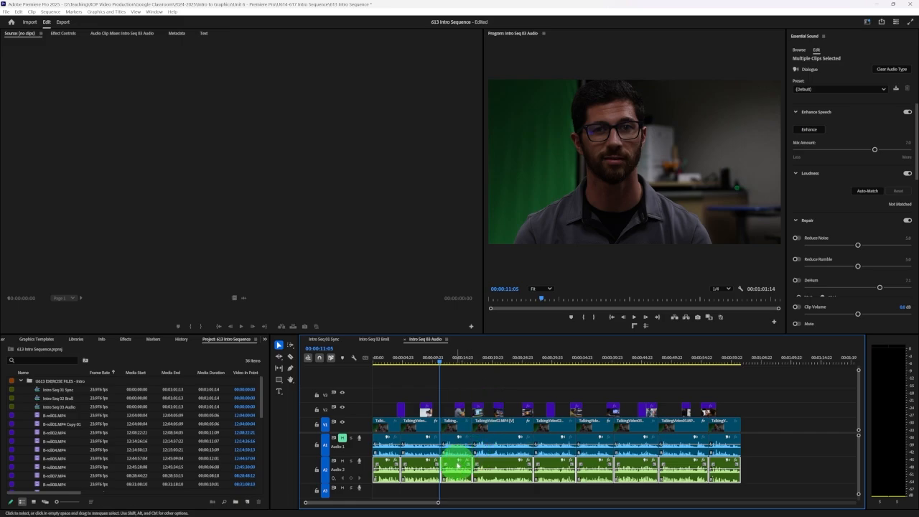
Play the opening of the sequence and check the normalized dialogue levels on the audio meters
{"action": "left_click", "coordinate": [375, 360]}
{"action": "key", "text": "space"}
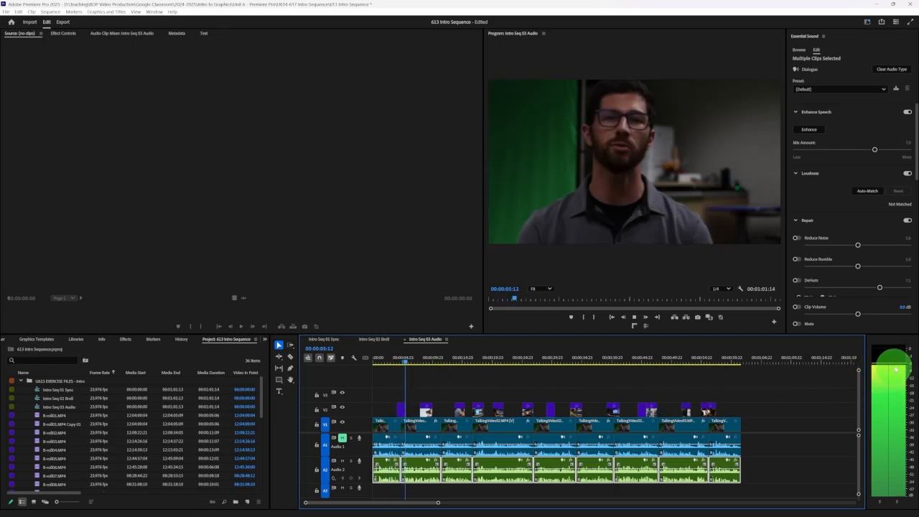
{"action": "key", "text": "space"}
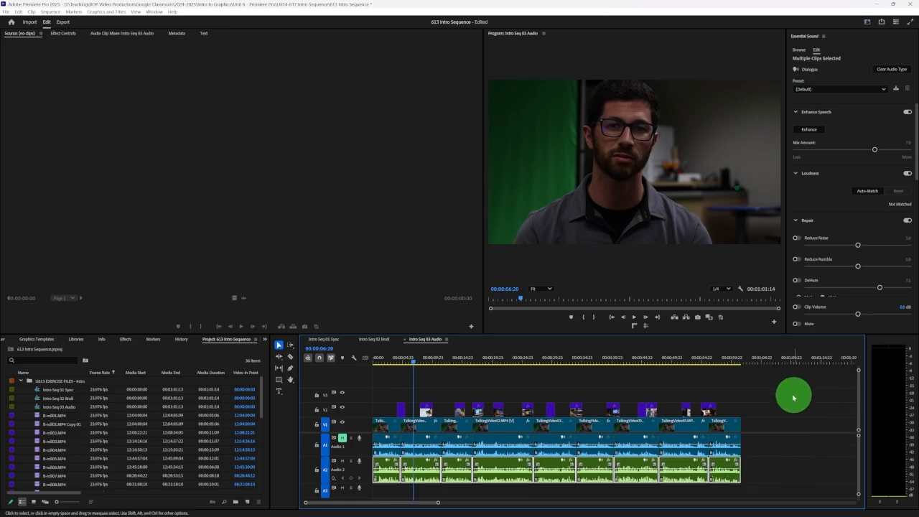
{"action": "key", "text": "space"}
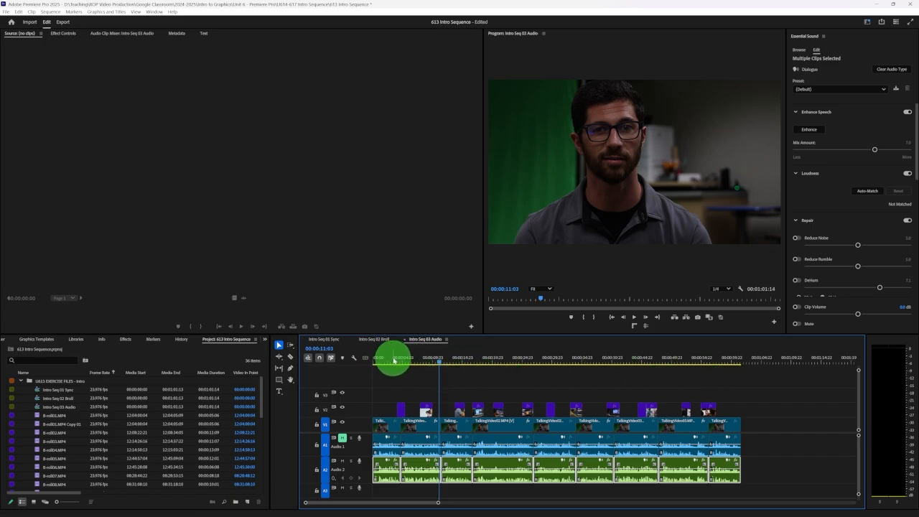
{"action": "left_click", "coordinate": [395, 361]}
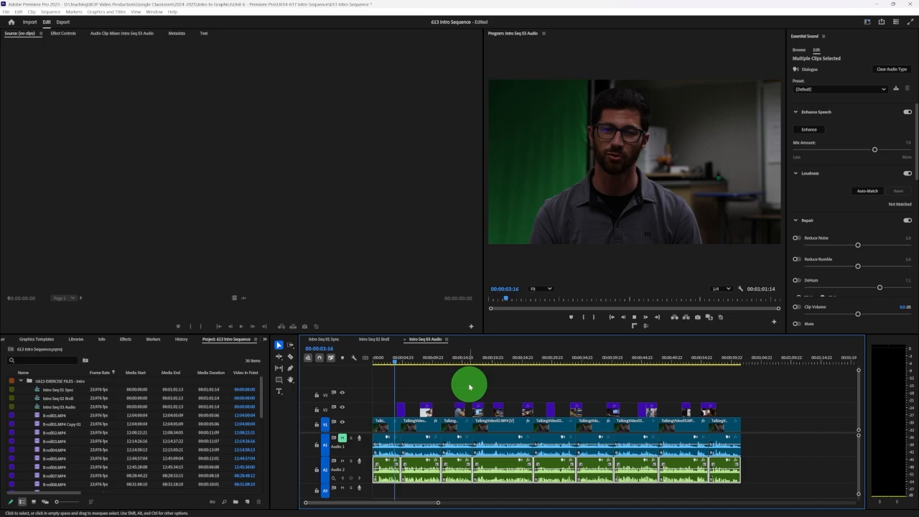
{"action": "key", "text": "space"}
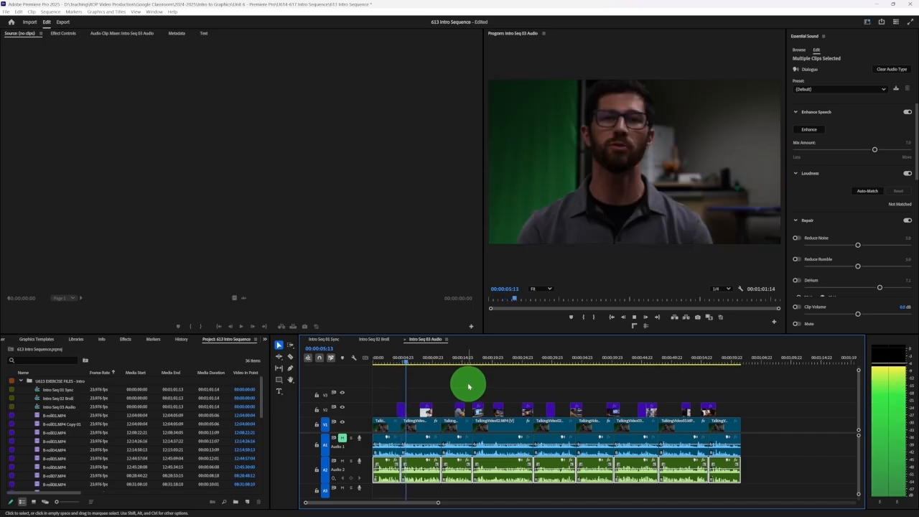
{"action": "key", "text": "space"}
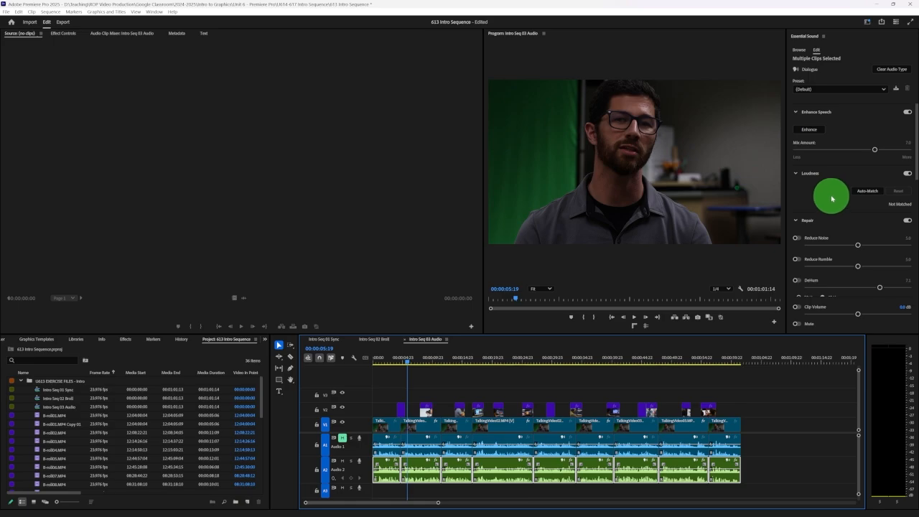
Try the Reduce Noise and DeHum repairs on the selected dialogue clips, switching both on and off again
{"action": "scroll", "coordinate": [831, 196], "scroll_direction": "down", "scroll_amount": 1}
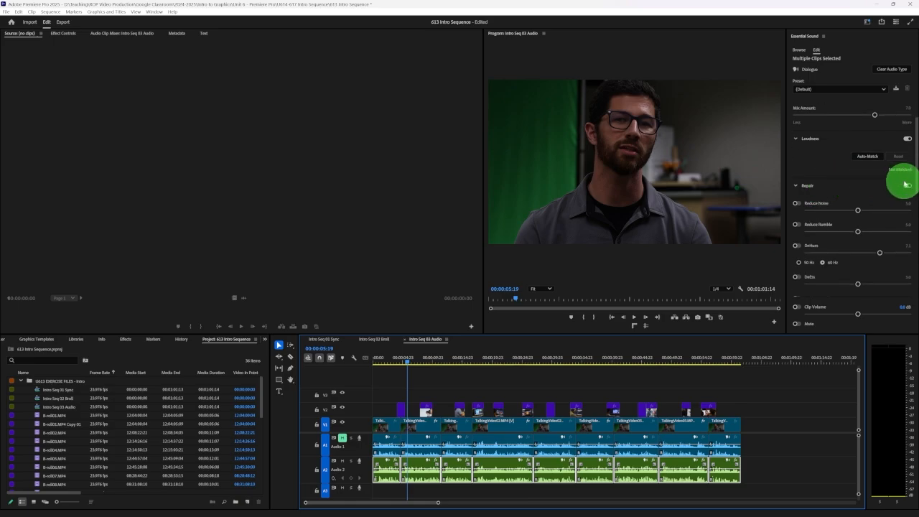
{"action": "left_click", "coordinate": [907, 186]}
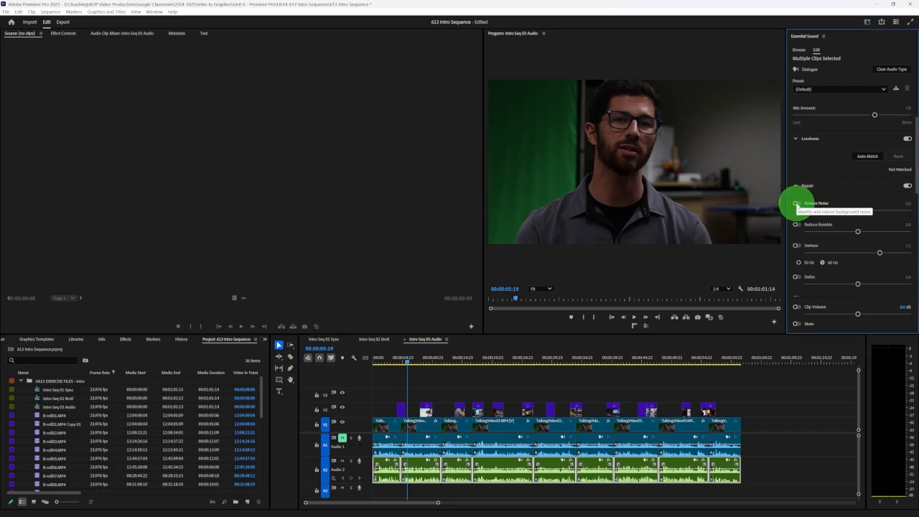
{"action": "left_click", "coordinate": [797, 204]}
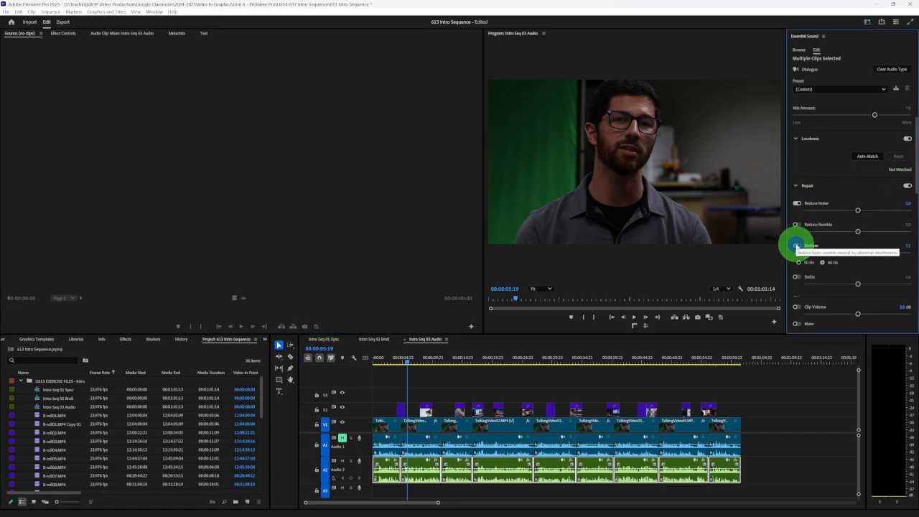
{"action": "left_click", "coordinate": [796, 246]}
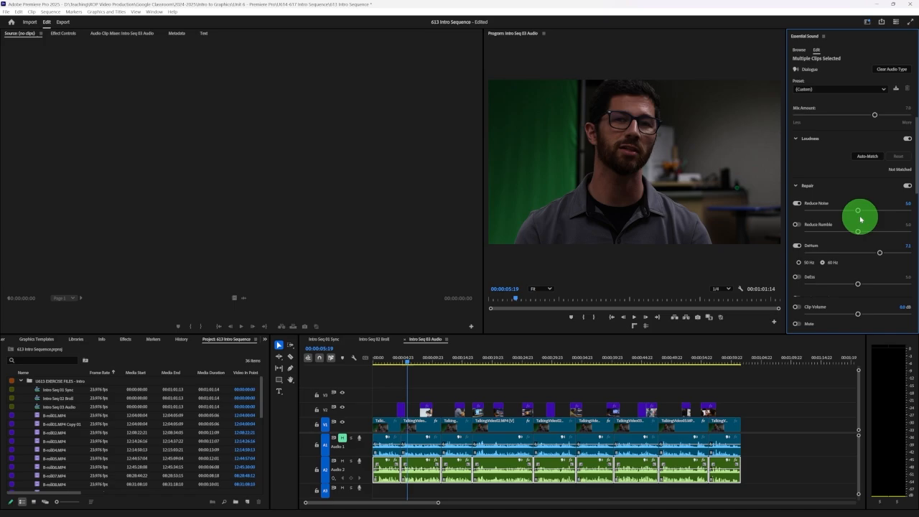
{"action": "left_click", "coordinate": [797, 204]}
{"action": "left_click", "coordinate": [796, 245]}
Play the sequence from near its start while enabling Reduce Noise and DeHum on the dialogue clips, and listen to the repaired sound
{"action": "left_click", "coordinate": [385, 359]}
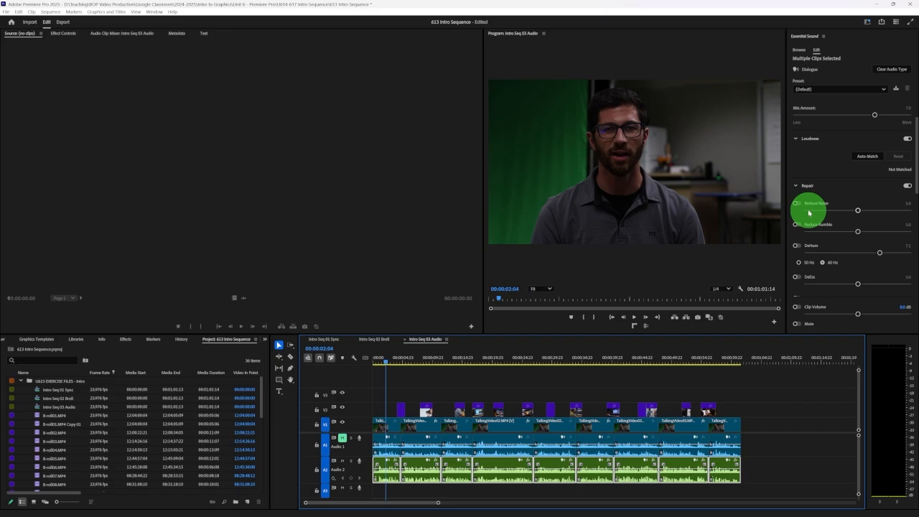
{"action": "left_click", "coordinate": [378, 362]}
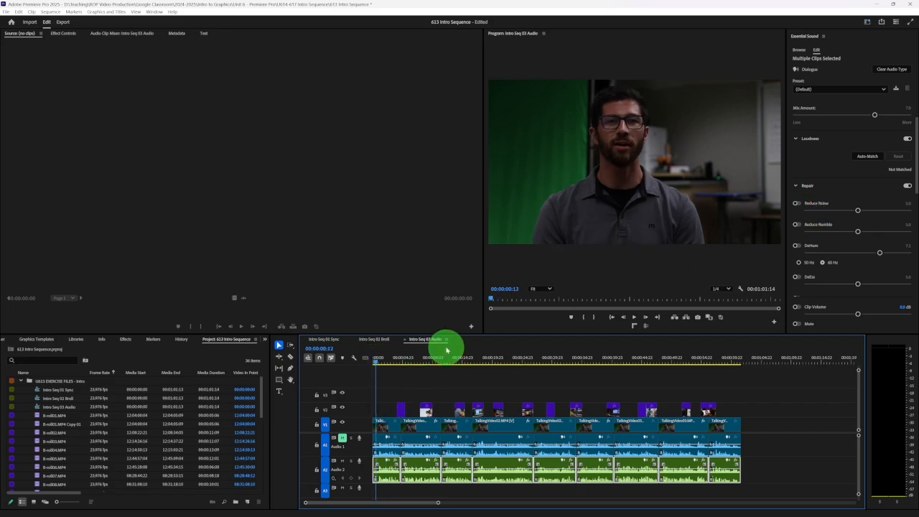
{"action": "key", "text": "space"}
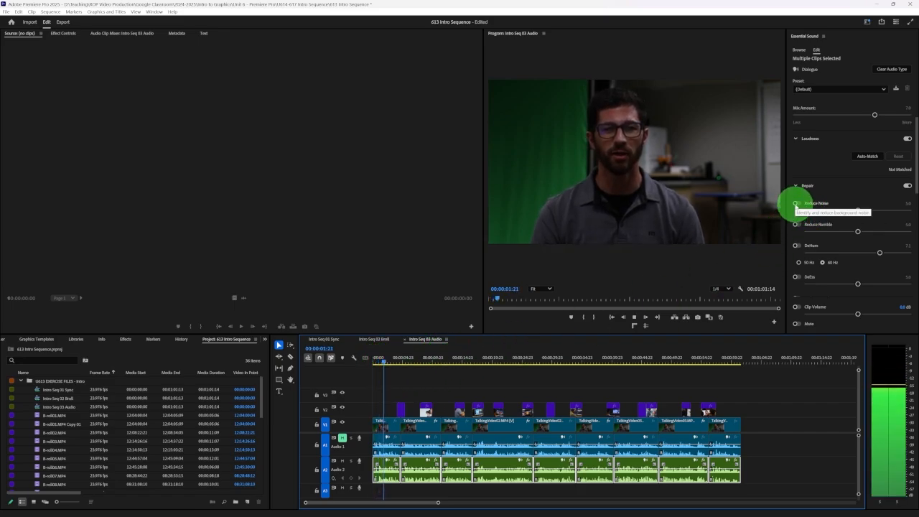
{"action": "left_click", "coordinate": [795, 205]}
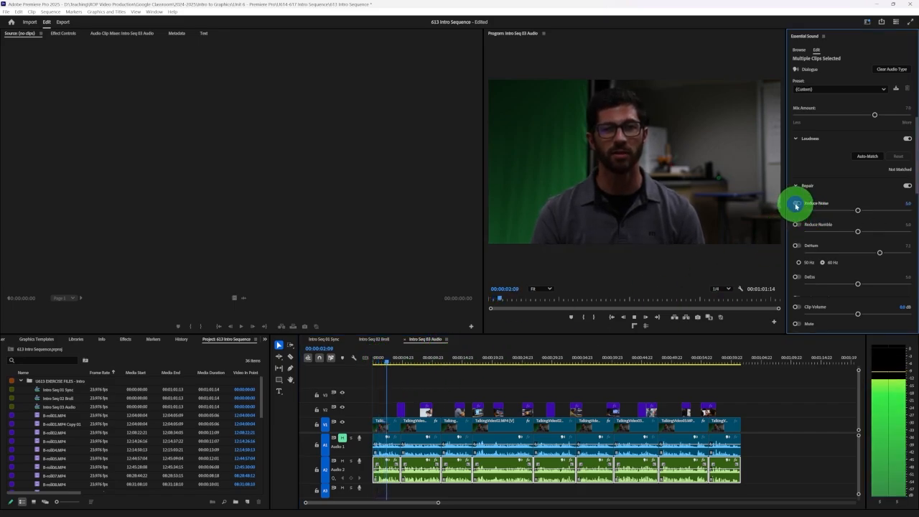
{"action": "left_click", "coordinate": [796, 247]}
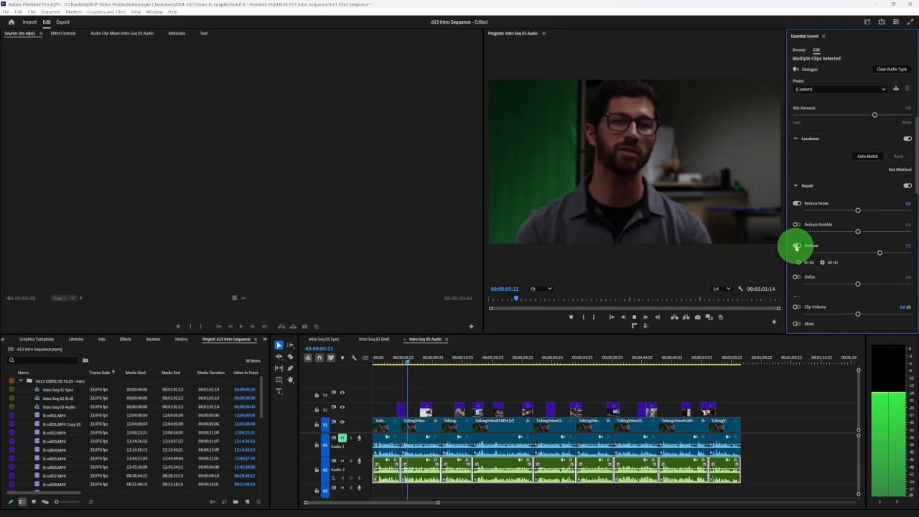
{"action": "key", "text": "space"}
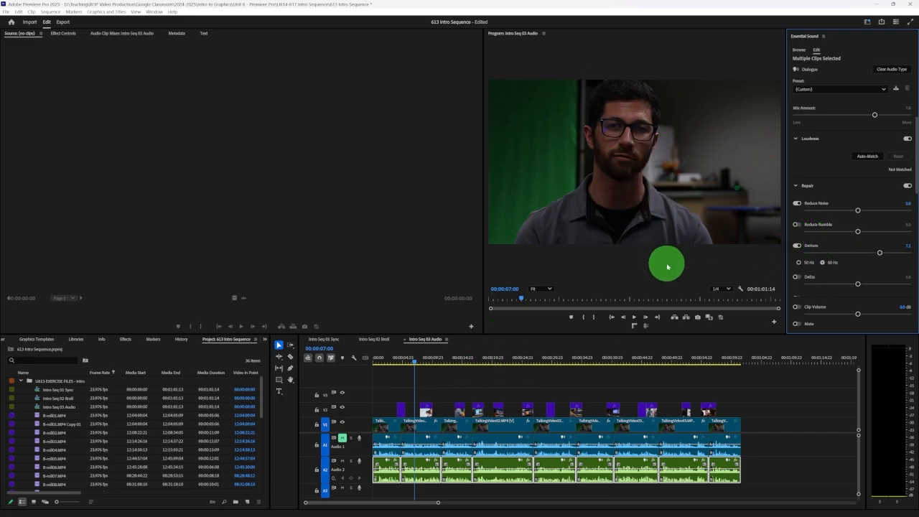
{"action": "key", "text": "space"}
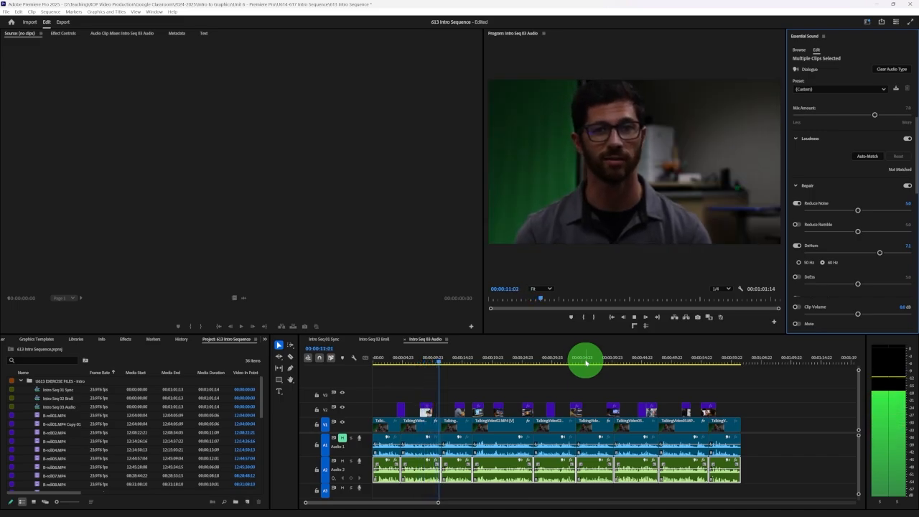
Stop playback, lower Reduce Noise to 1.5 and DeHum to 1.4 on the dialogue clips, and switch both repairs off
{"action": "key", "text": "space"}
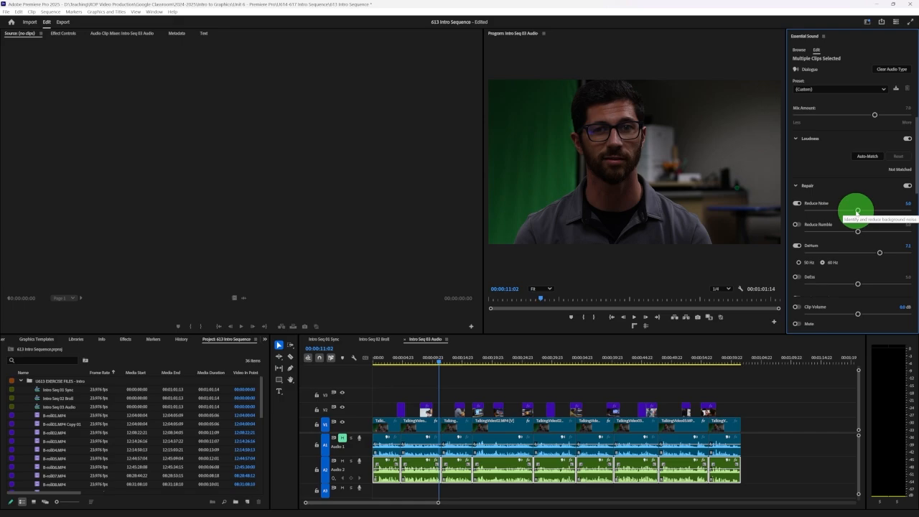
{"action": "left_click", "coordinate": [822, 210]}
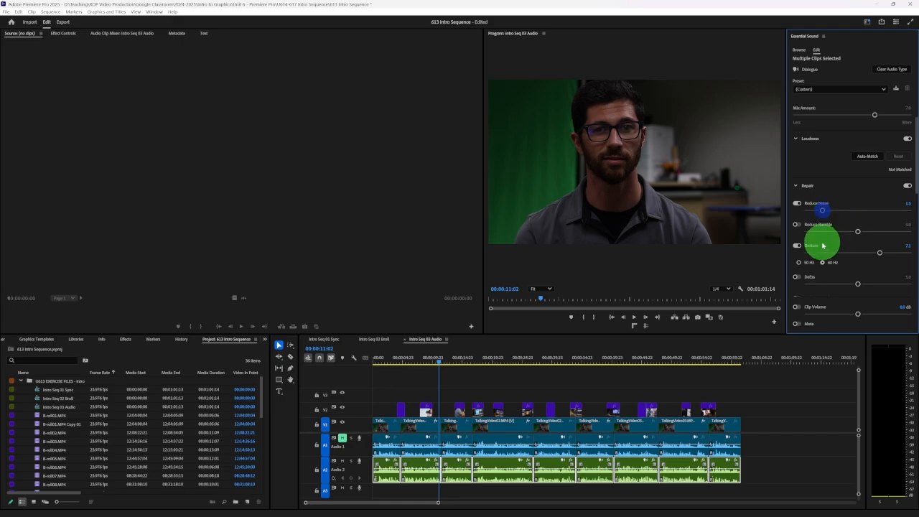
{"action": "left_click", "coordinate": [822, 253]}
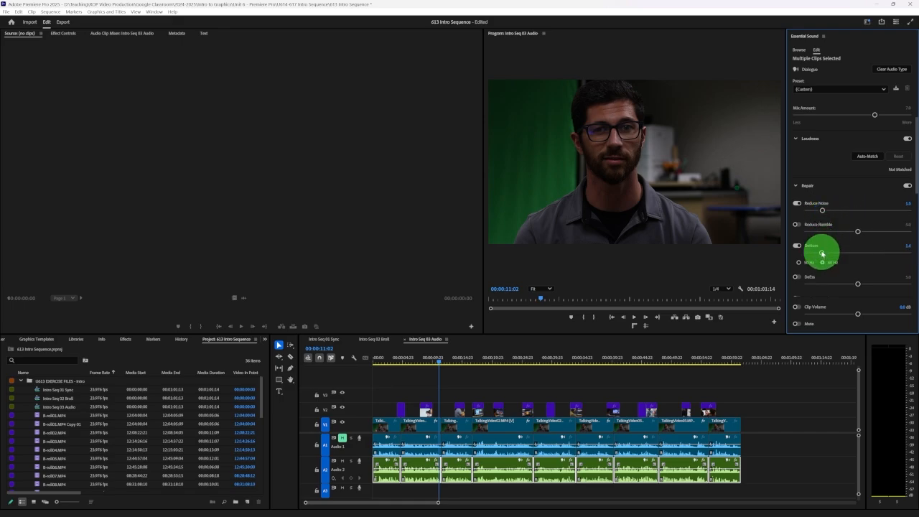
{"action": "left_click", "coordinate": [796, 203]}
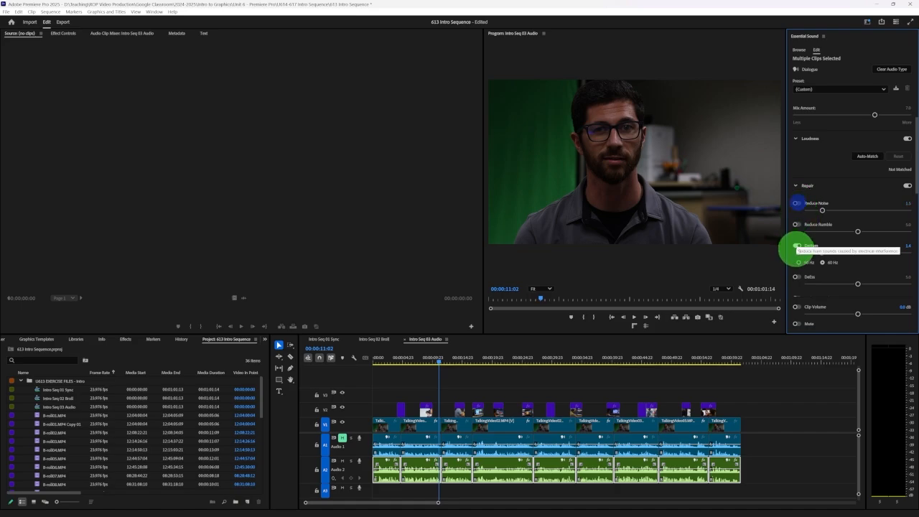
{"action": "left_click", "coordinate": [797, 245]}
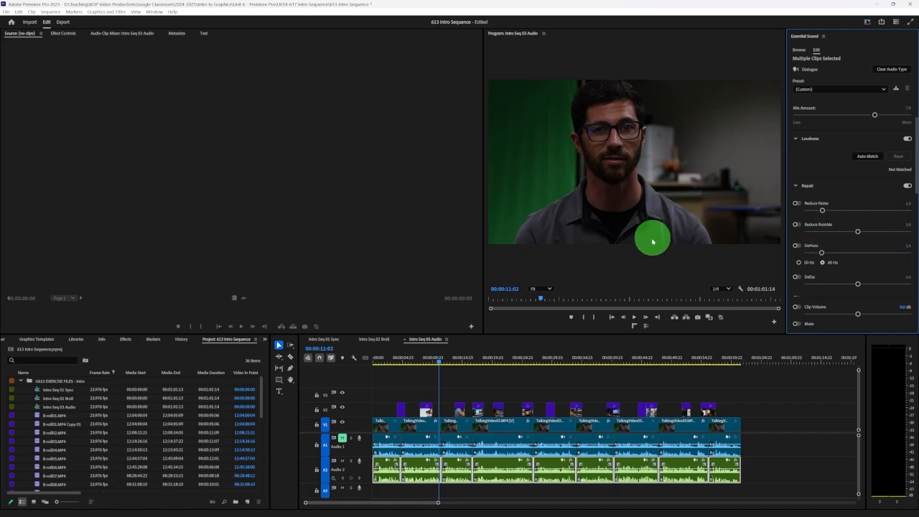
Play the sequence from near its start while enabling Reduce Noise at 2.3 and DeHum at 3.6, and deselect the dialogue clips
{"action": "left_click", "coordinate": [379, 361]}
{"action": "key", "text": "space"}
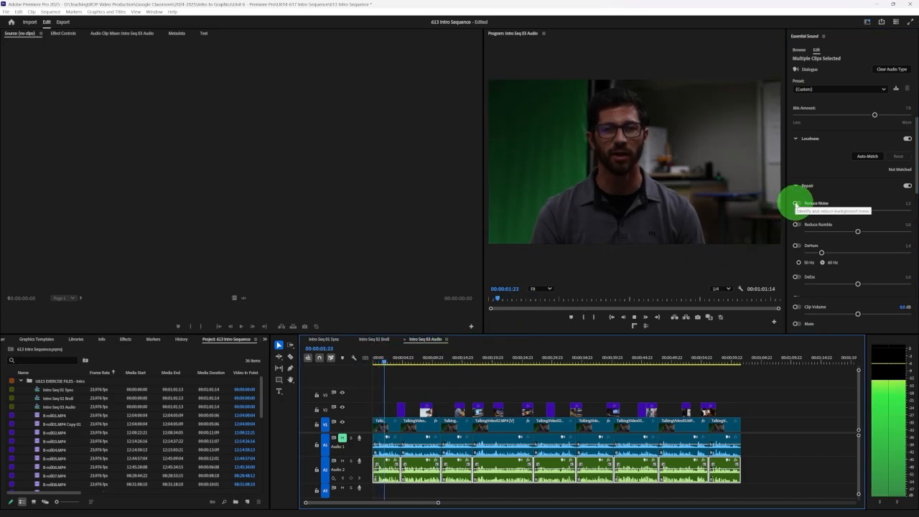
{"action": "left_click", "coordinate": [795, 204]}
{"action": "left_click_drag", "start_coordinate": [822, 210], "coordinate": [825, 210]}
{"action": "left_click", "coordinate": [797, 245]}
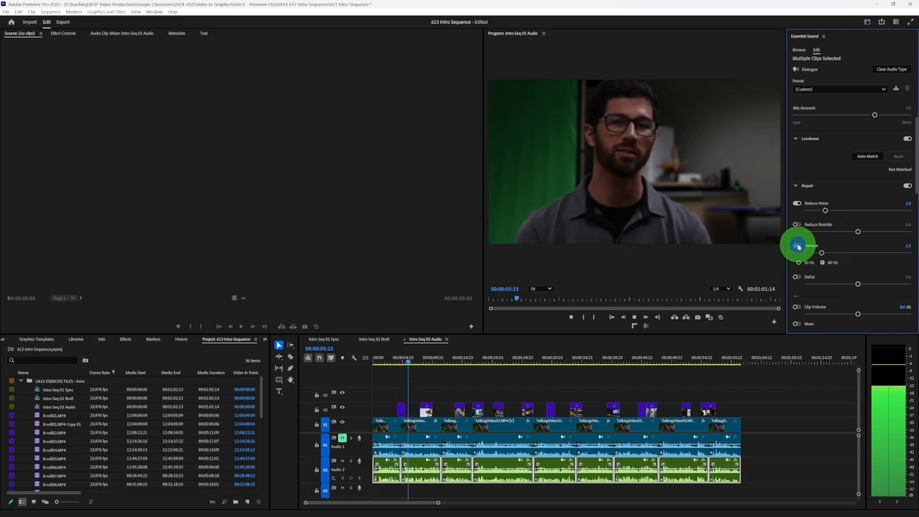
{"action": "mouse_move", "coordinate": [821, 253]}
{"action": "left_mouse_down"}
{"action": "mouse_move", "coordinate": [851, 255]}
{"action": "mouse_move", "coordinate": [834, 254]}
{"action": "left_mouse_up"}
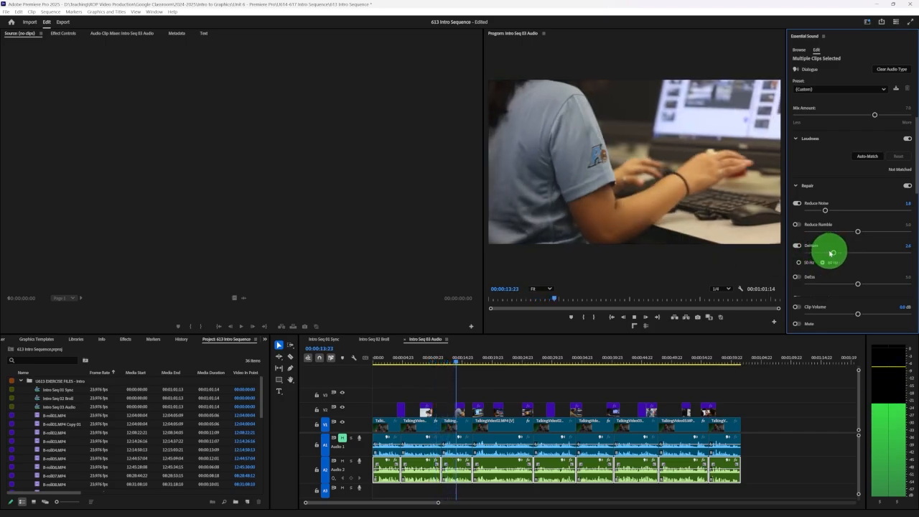
{"action": "left_click_drag", "start_coordinate": [830, 254], "coordinate": [844, 252]}
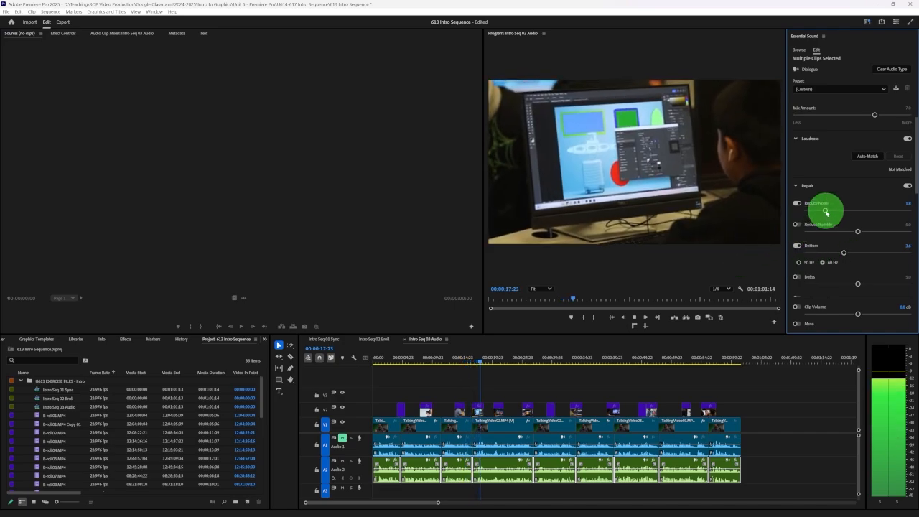
{"action": "left_click_drag", "start_coordinate": [823, 209], "coordinate": [829, 210]}
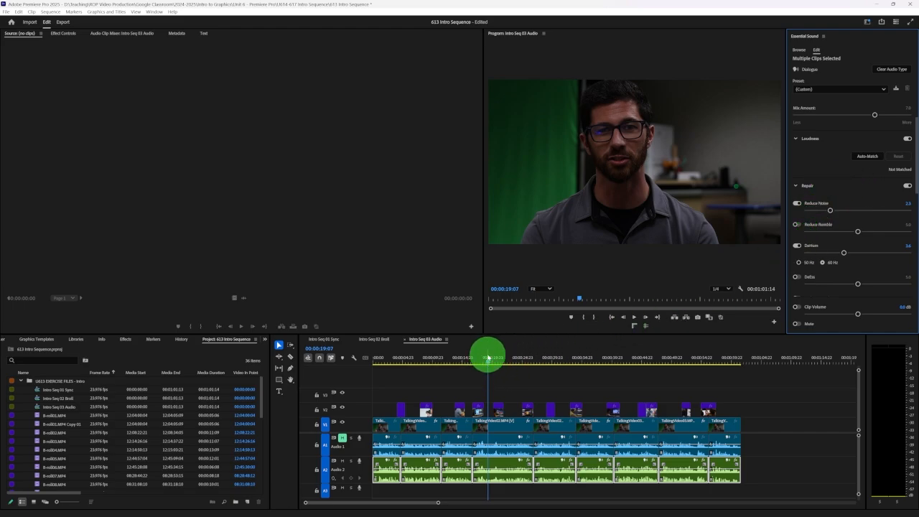
{"action": "left_click", "coordinate": [470, 392]}
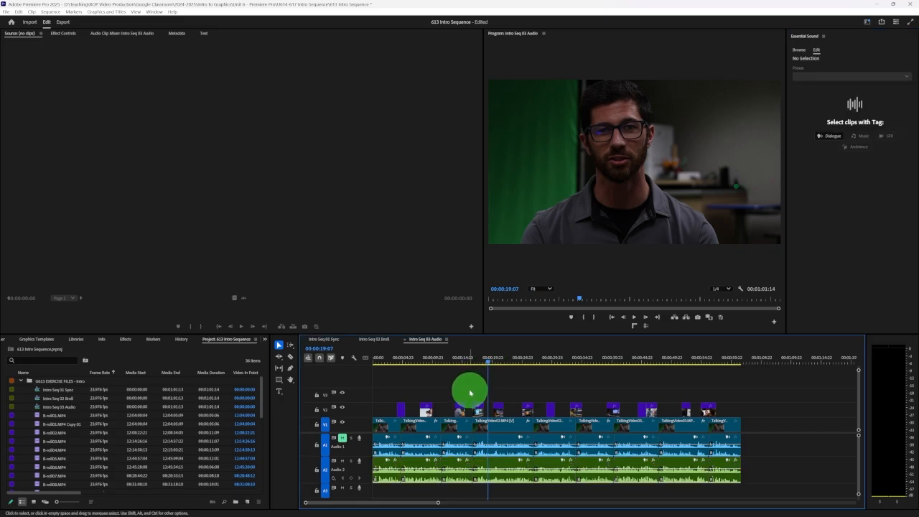
Switch to the Classroom assignment in Chrome and open its attached Purple Planet royalty-free music website
{"action": "mouse_move", "coordinate": [486, 514]}
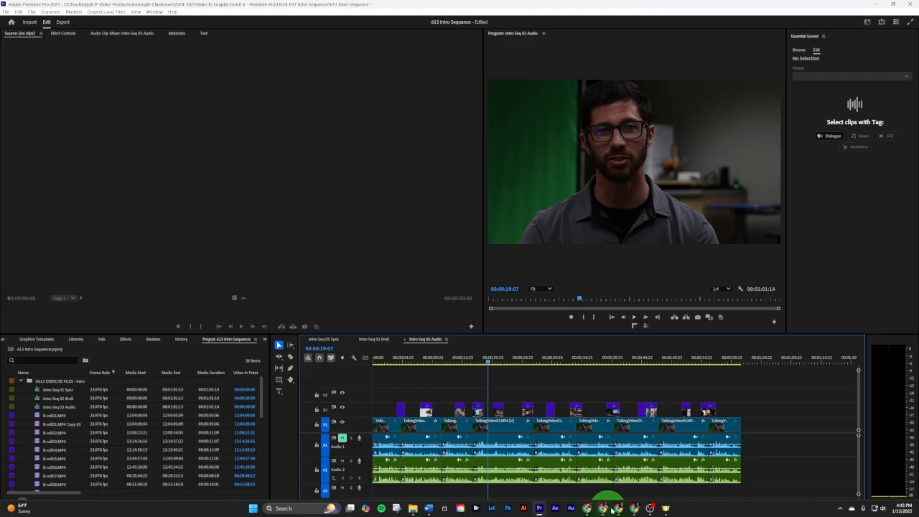
{"action": "left_click", "coordinate": [635, 509]}
{"action": "left_click", "coordinate": [687, 304]}
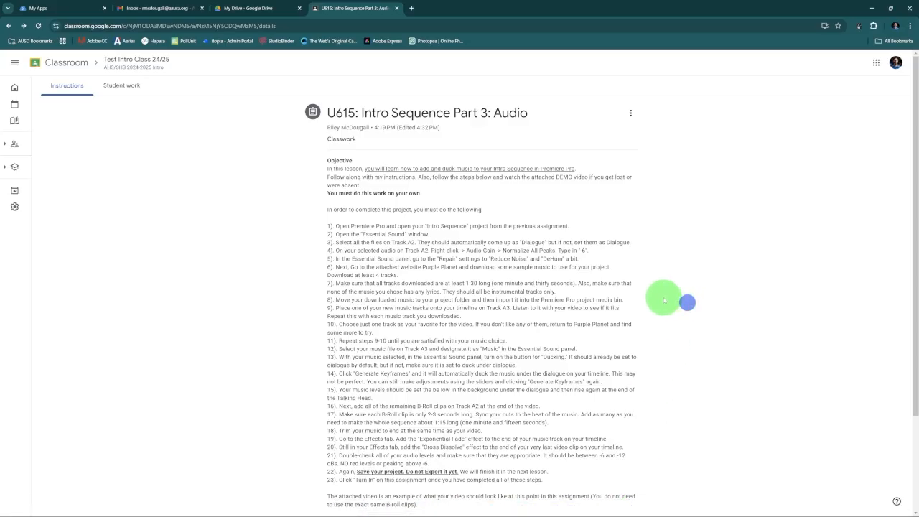
{"action": "scroll", "coordinate": [664, 298], "scroll_direction": "down", "scroll_amount": 1}
{"action": "scroll", "coordinate": [664, 297], "scroll_direction": "down", "scroll_amount": 1}
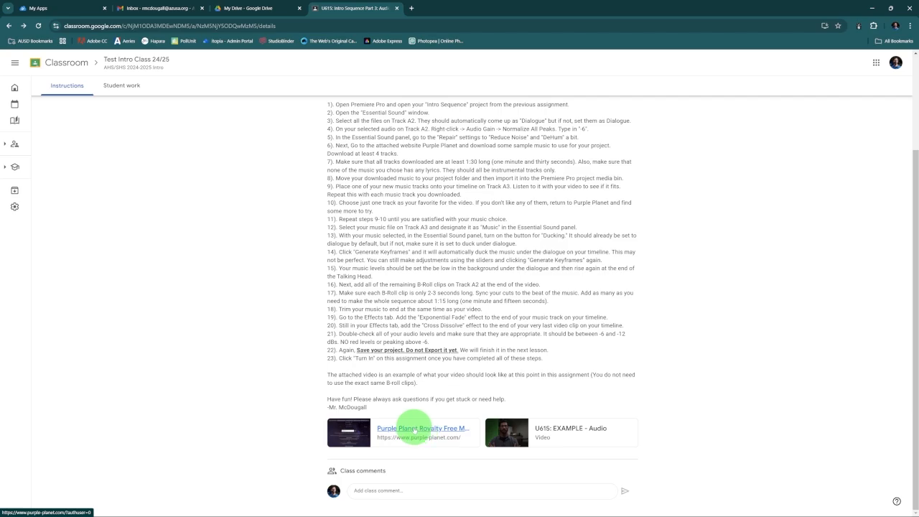
{"action": "left_click", "coordinate": [414, 428]}
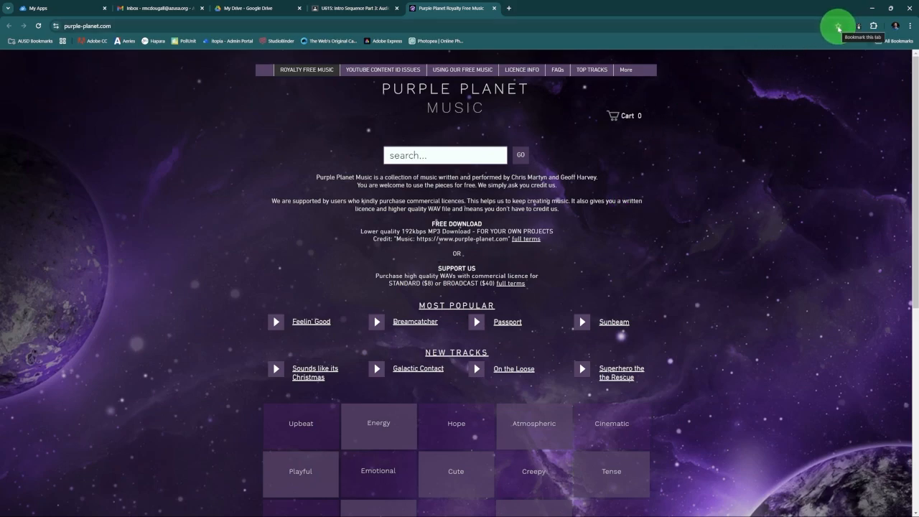
Bookmark the Purple Planet Royalty Free Music page in the Bookmarks bar folder
{"action": "left_click", "coordinate": [838, 28]}
{"action": "left_click", "coordinate": [800, 85]}
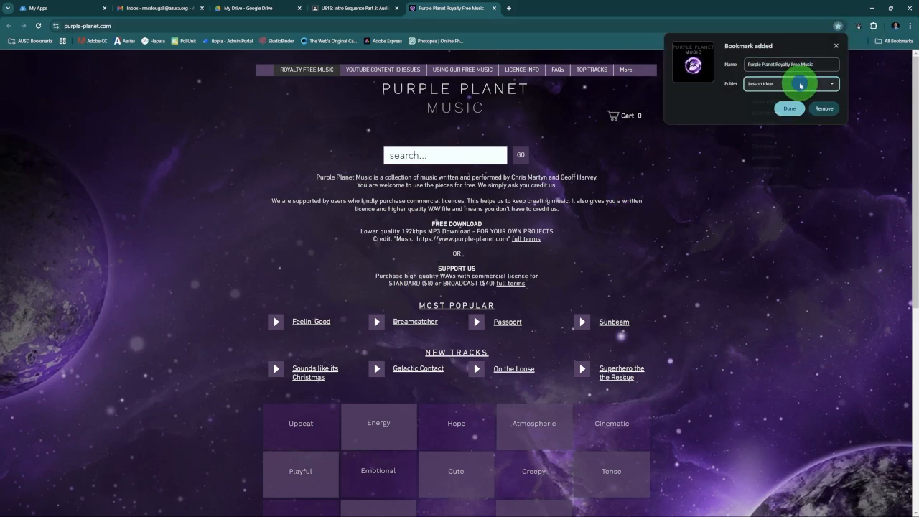
{"action": "left_click", "coordinate": [782, 156]}
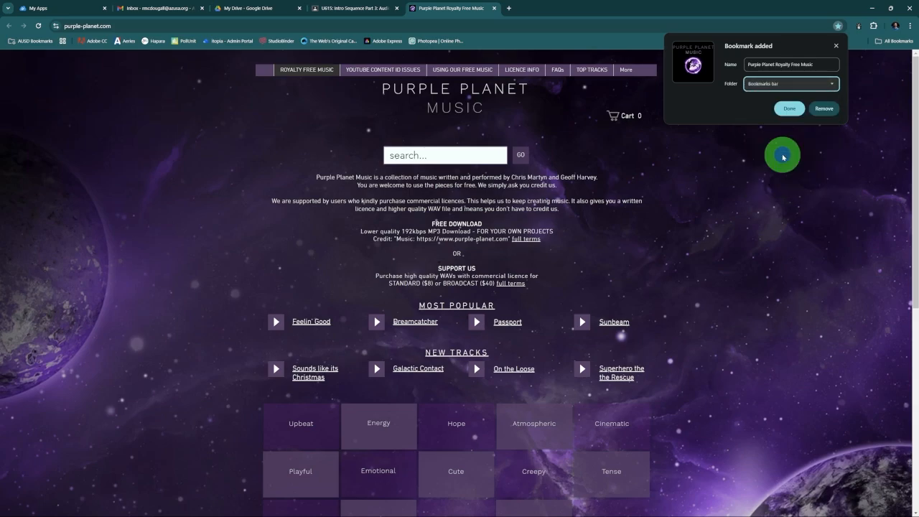
{"action": "left_click", "coordinate": [789, 109]}
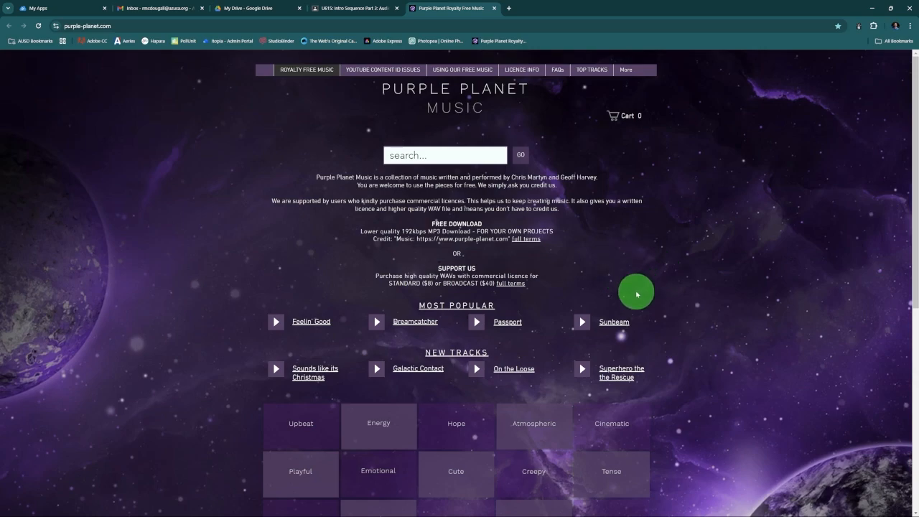
Look over the music categories on Purple Planet and open the Upbeat track list
{"action": "scroll", "coordinate": [277, 257], "scroll_direction": "down", "scroll_amount": 3}
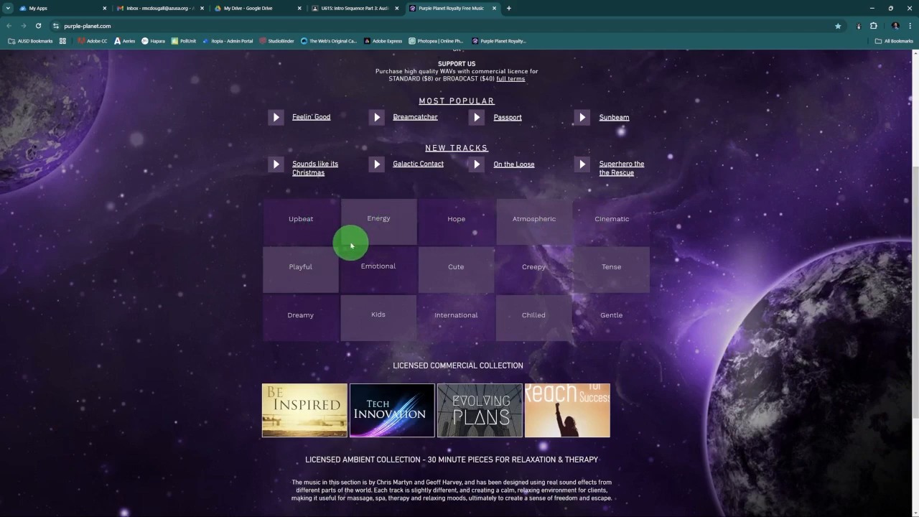
{"action": "scroll", "coordinate": [405, 243], "scroll_direction": "up", "scroll_amount": 3}
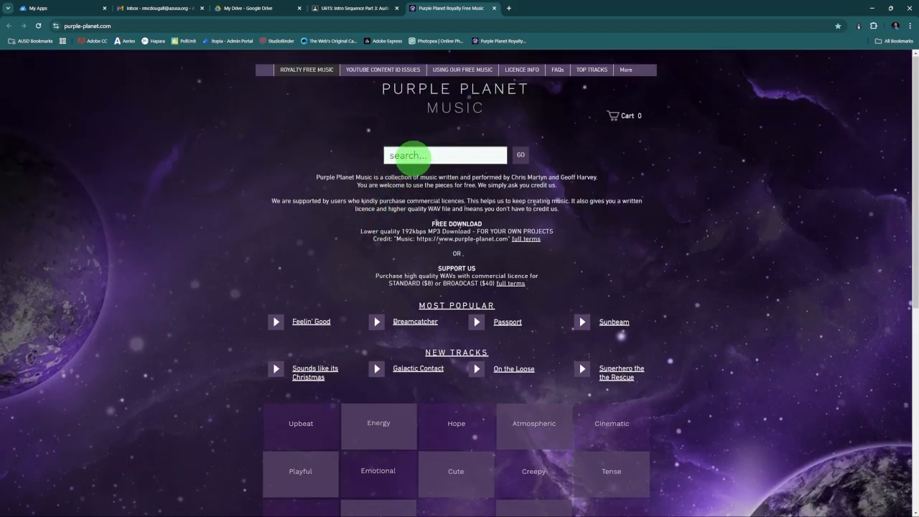
{"action": "scroll", "coordinate": [335, 282], "scroll_direction": "down", "scroll_amount": 3}
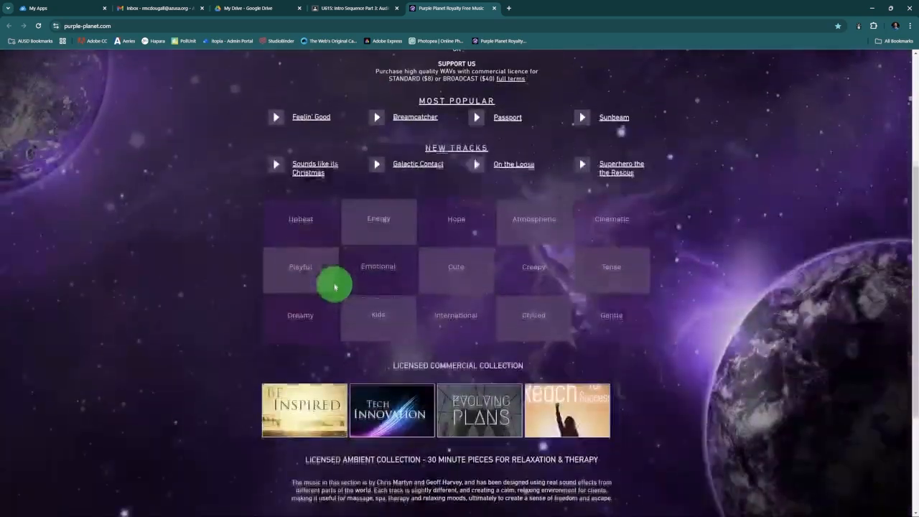
{"action": "left_click", "coordinate": [302, 225]}
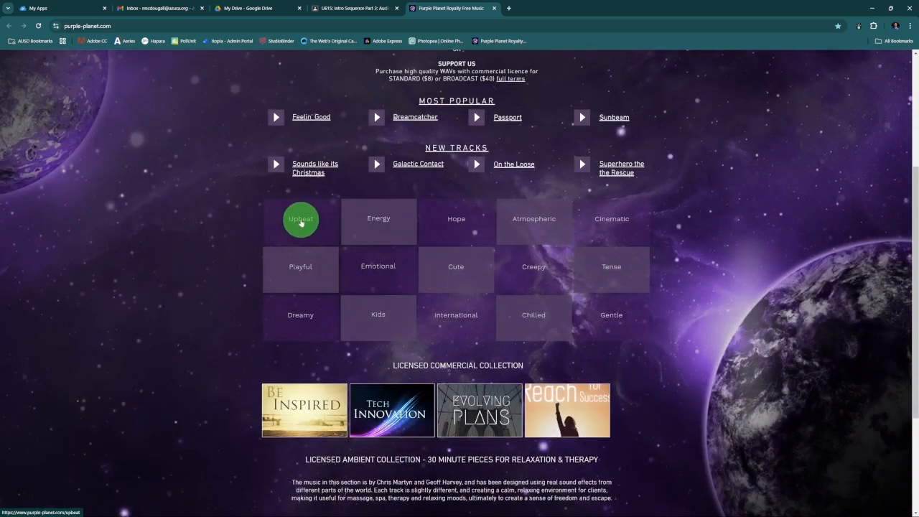
{"action": "scroll", "coordinate": [237, 250], "scroll_direction": "down", "scroll_amount": 2}
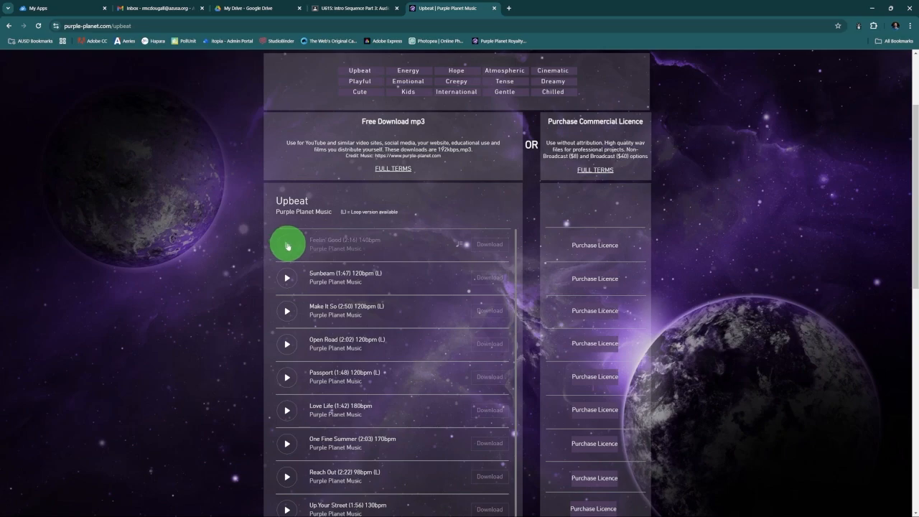
Preview the Feelin' Good and Sunbeam tracks in the Upbeat list
{"action": "left_click", "coordinate": [287, 246]}
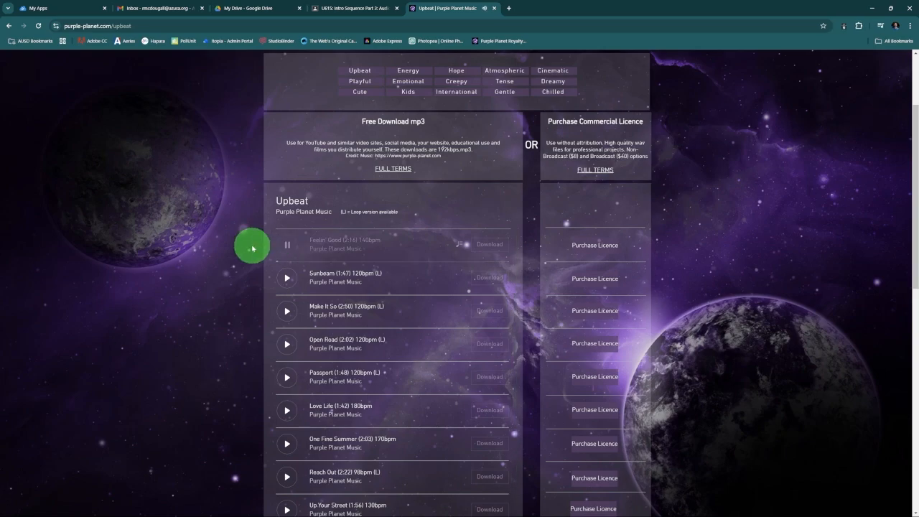
{"action": "left_click", "coordinate": [288, 244]}
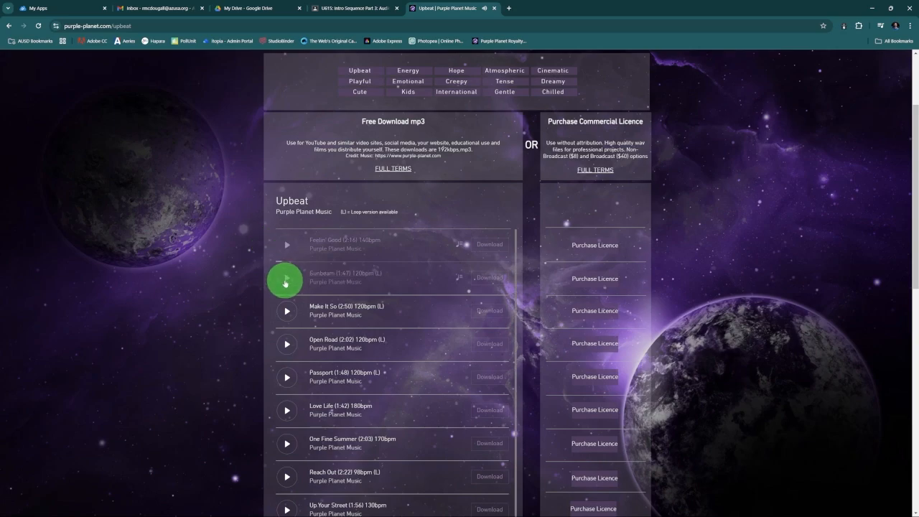
{"action": "left_click", "coordinate": [287, 279]}
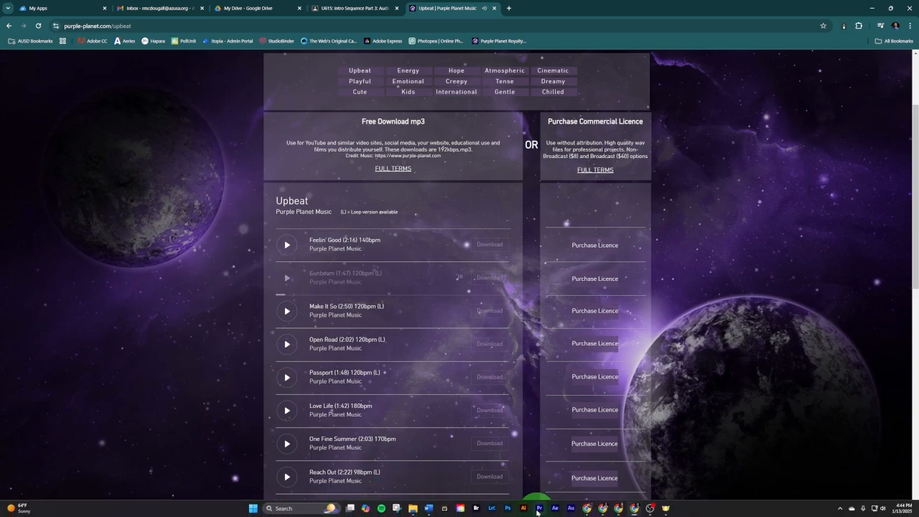
{"action": "left_click", "coordinate": [538, 508]}
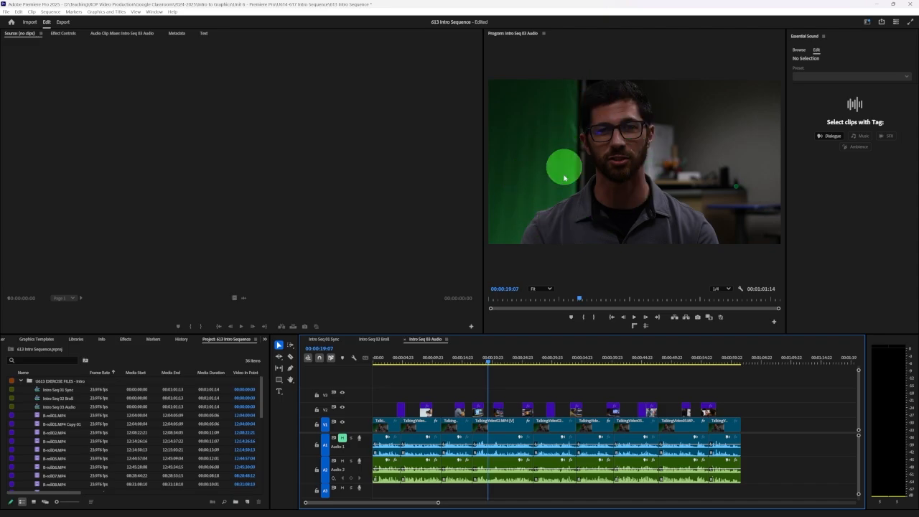
{"action": "left_click", "coordinate": [636, 510]}
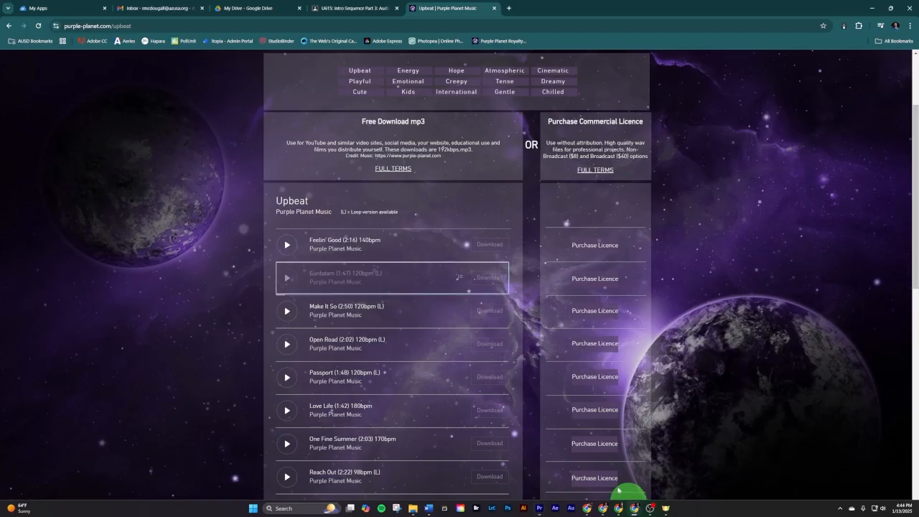
{"action": "left_click", "coordinate": [208, 287]}
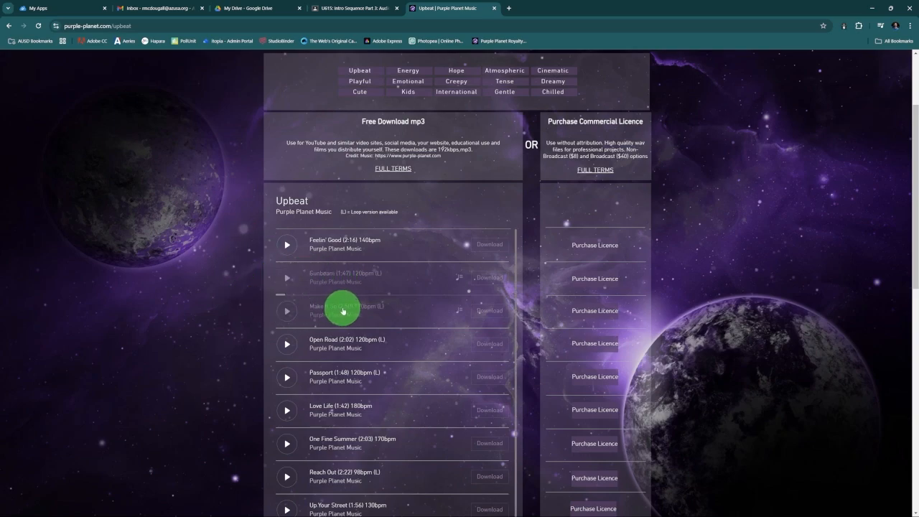
Look through the Upbeat list, preview the Passport track, and download it as a free MP3
{"action": "scroll", "coordinate": [230, 305], "scroll_direction": "down", "scroll_amount": 2}
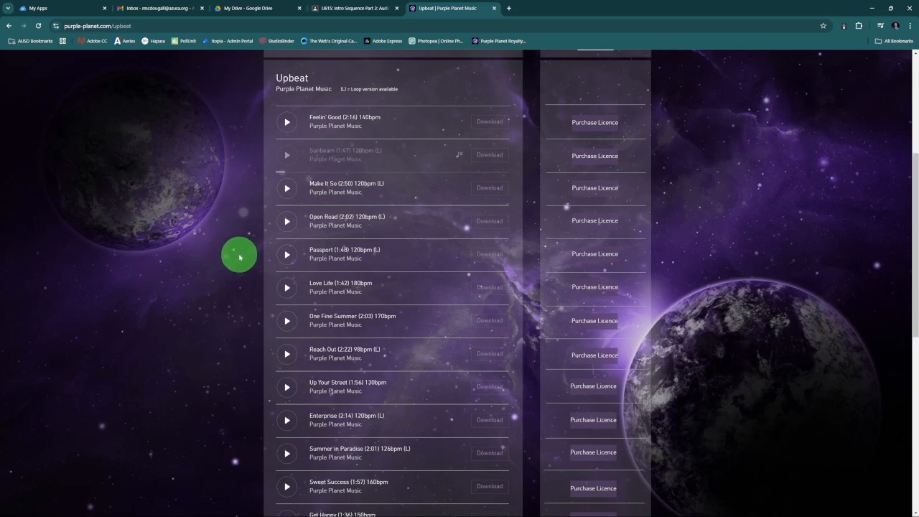
{"action": "scroll", "coordinate": [240, 257], "scroll_direction": "down", "scroll_amount": 1}
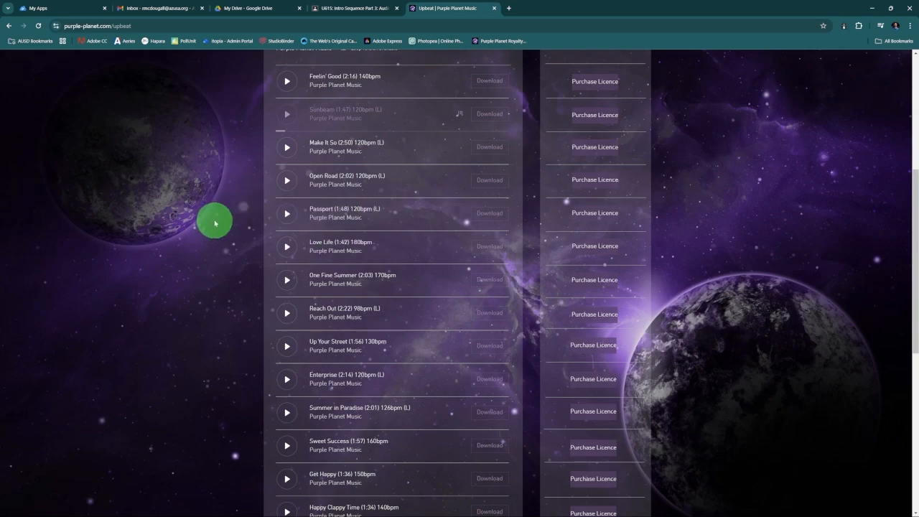
{"action": "scroll", "coordinate": [212, 228], "scroll_direction": "up", "scroll_amount": 2}
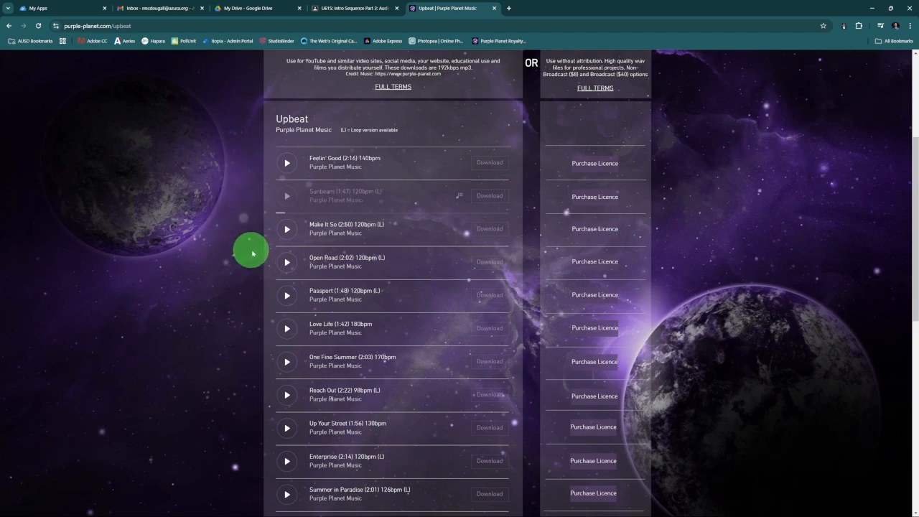
{"action": "left_click", "coordinate": [286, 164]}
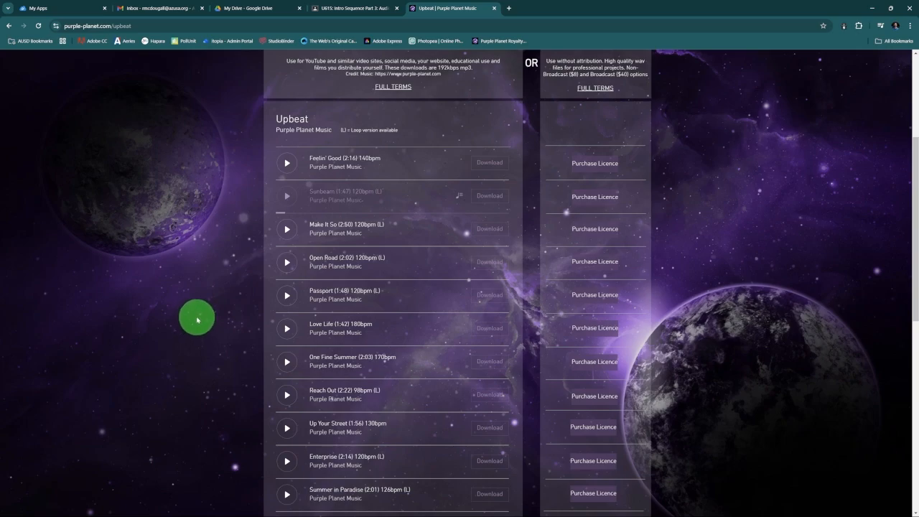
{"action": "left_click", "coordinate": [287, 294]}
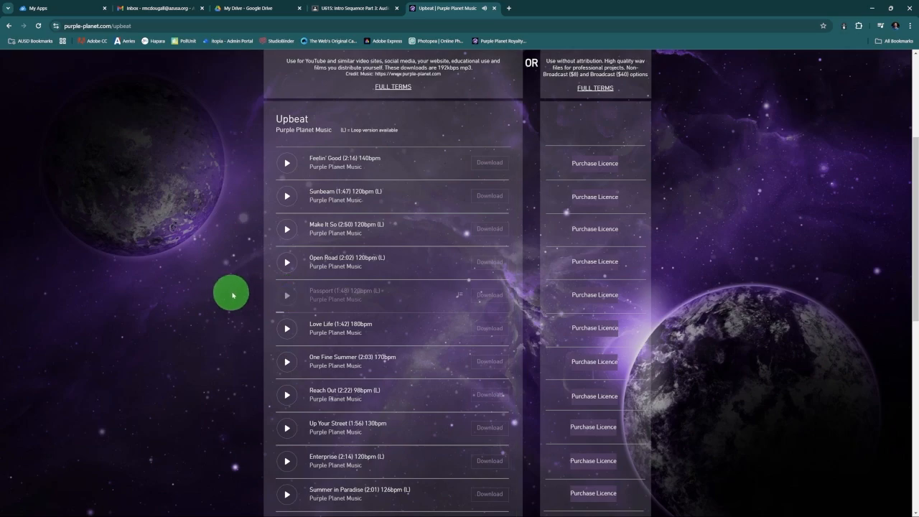
{"action": "left_click", "coordinate": [491, 296]}
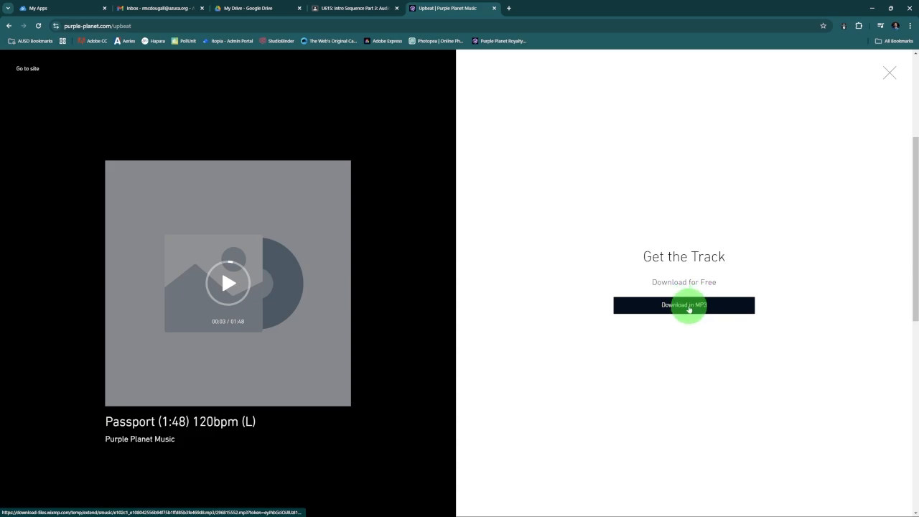
{"action": "left_click", "coordinate": [689, 307]}
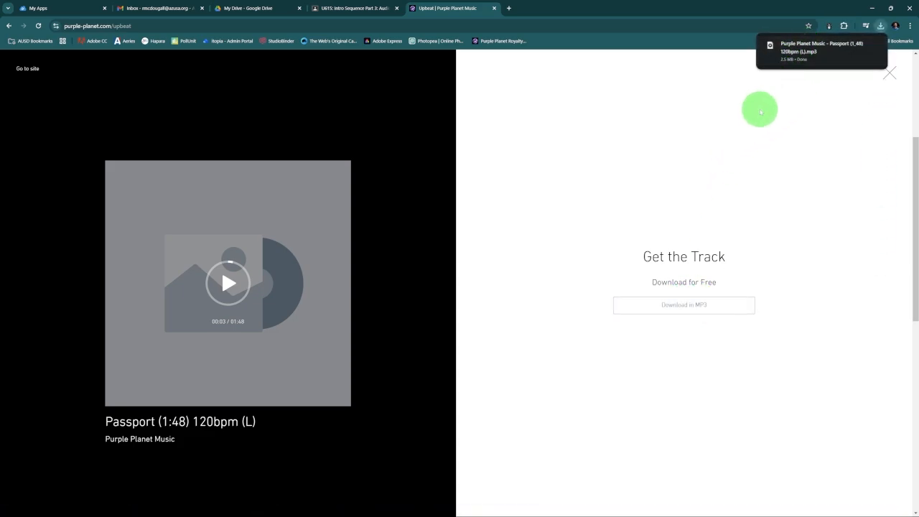
{"action": "left_click", "coordinate": [890, 76]}
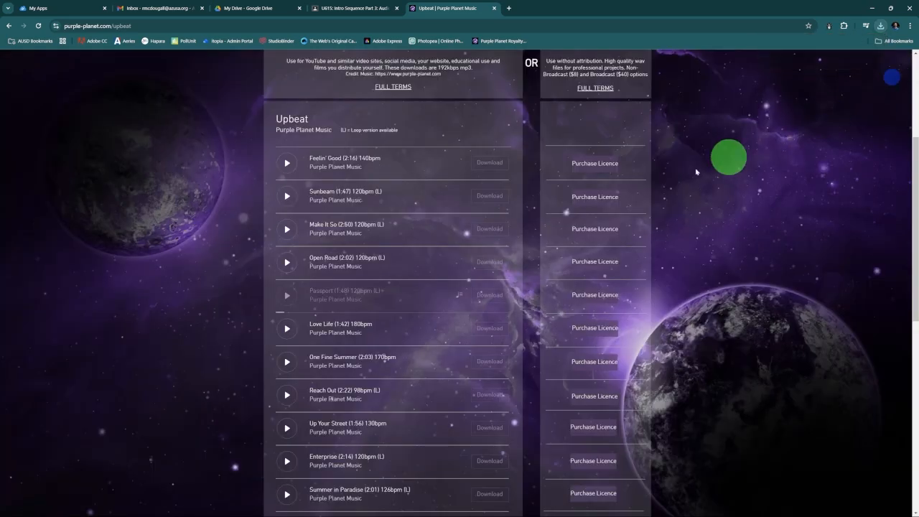
Preview the Sunbeam track in the Upbeat list and download it as a free MP3
{"action": "left_click", "coordinate": [286, 196]}
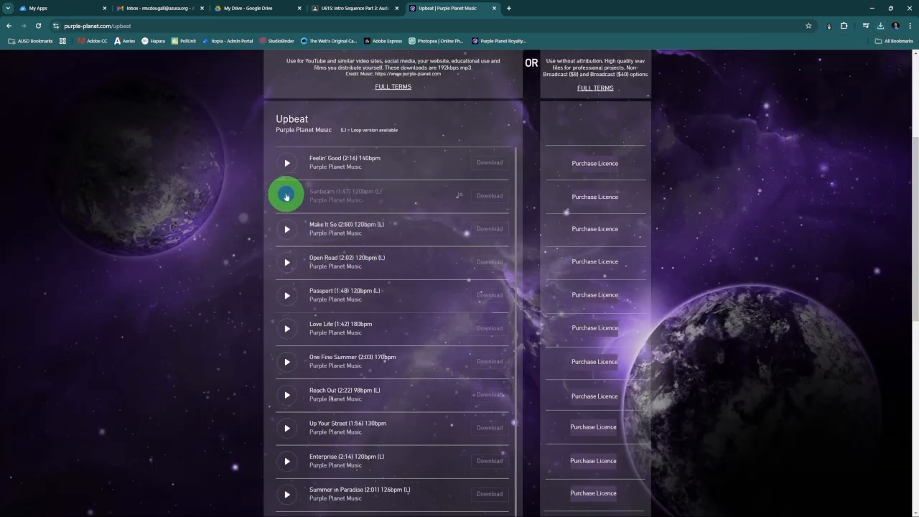
{"action": "left_click", "coordinate": [503, 200]}
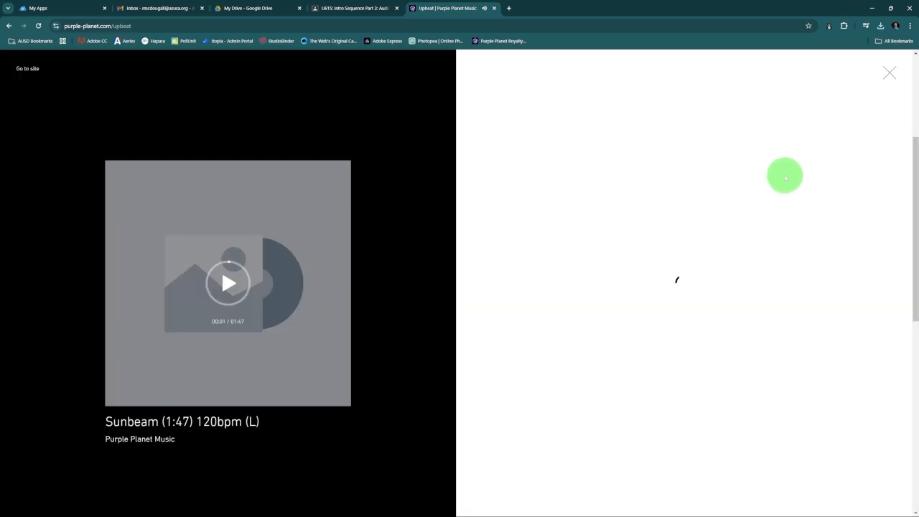
{"action": "left_click", "coordinate": [697, 306]}
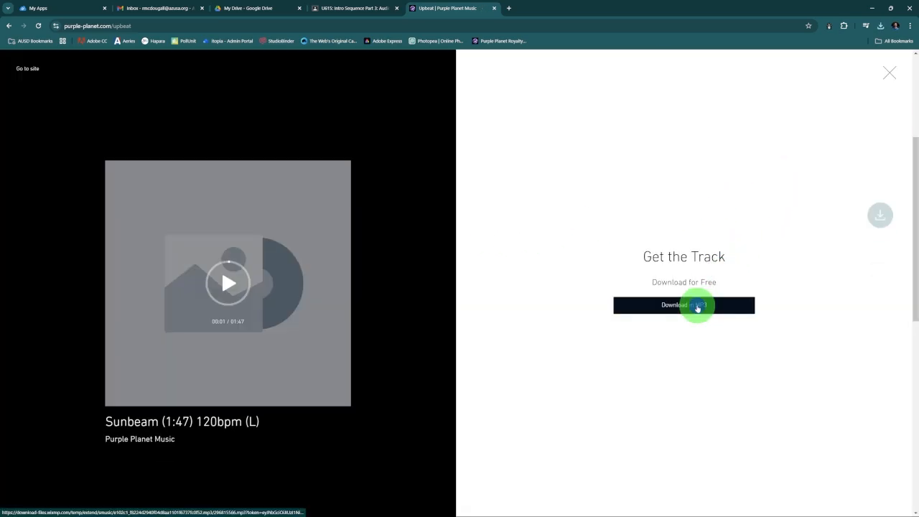
{"action": "left_click", "coordinate": [889, 72]}
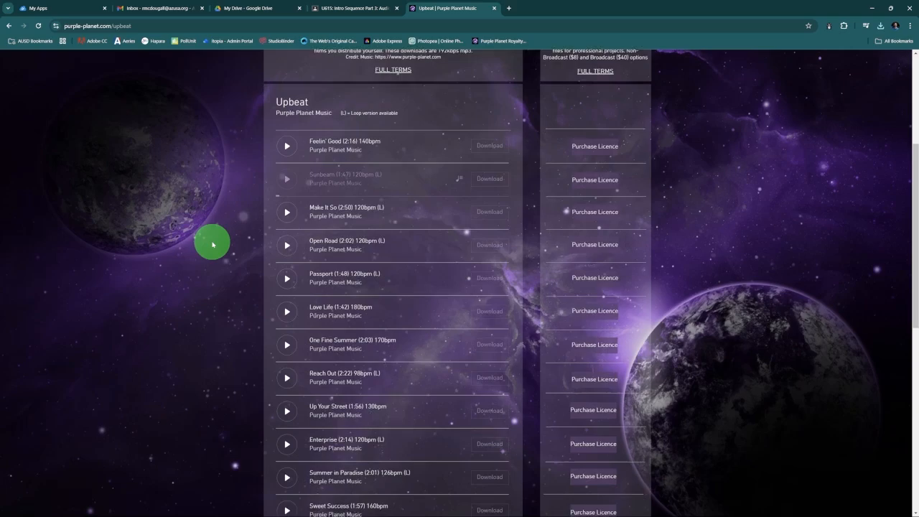
Preview the Atlantic Drift track at the end of the Upbeat list and download it as a free MP3
{"action": "scroll", "coordinate": [212, 245], "scroll_direction": "down", "scroll_amount": 1}
{"action": "scroll", "coordinate": [214, 244], "scroll_direction": "down", "scroll_amount": 1}
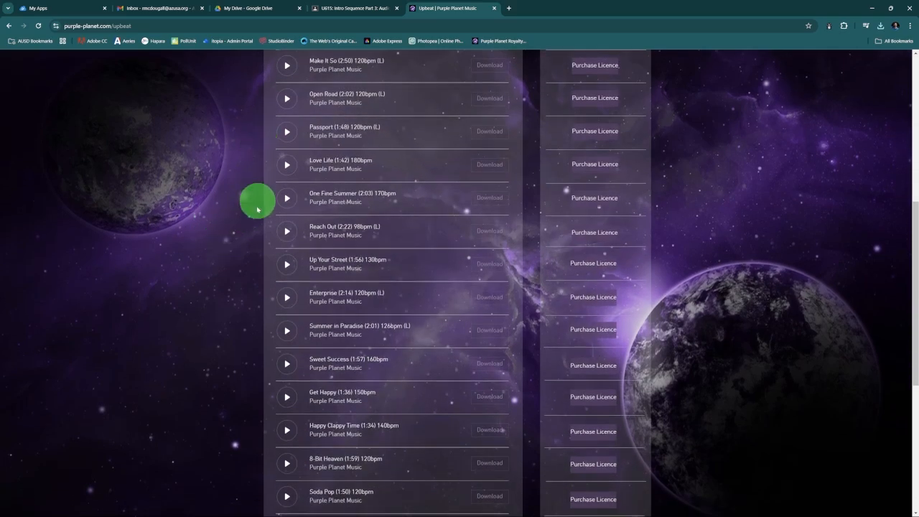
{"action": "scroll", "coordinate": [251, 331], "scroll_direction": "down", "scroll_amount": 1}
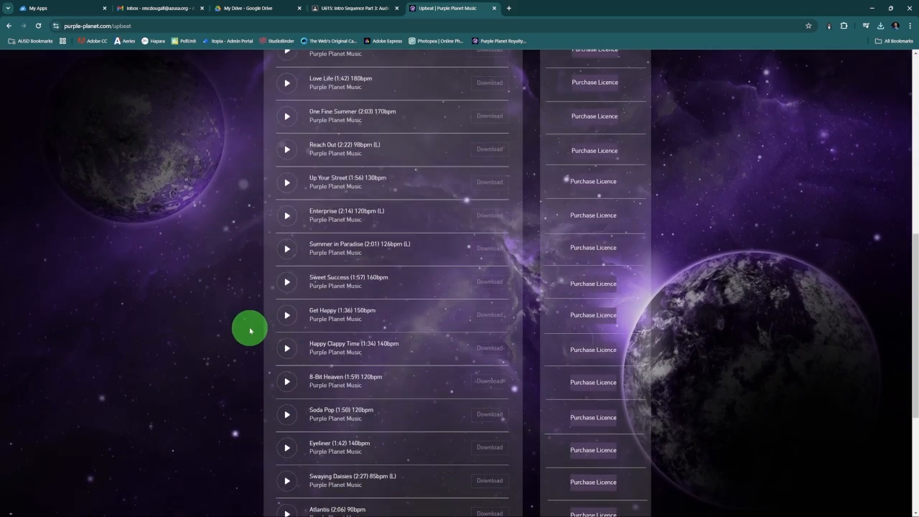
{"action": "scroll", "coordinate": [250, 330], "scroll_direction": "down", "scroll_amount": 1}
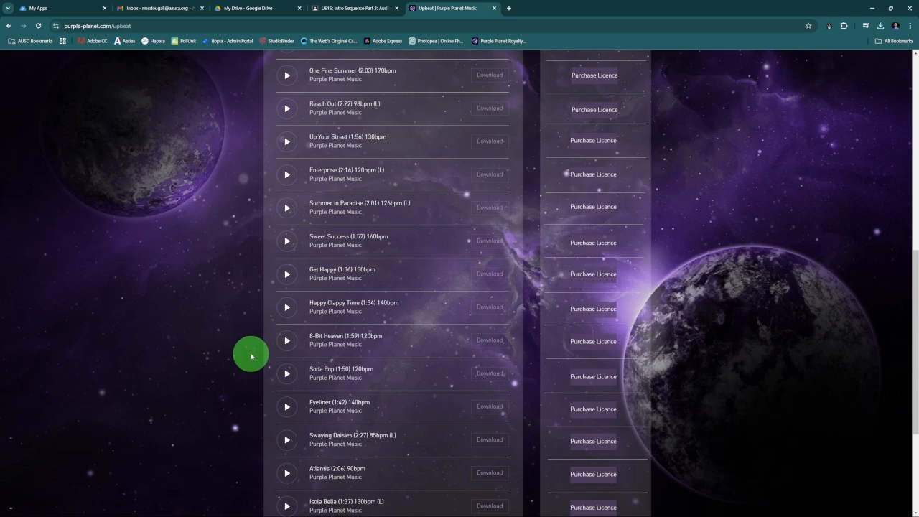
{"action": "scroll", "coordinate": [250, 356], "scroll_direction": "down", "scroll_amount": 2}
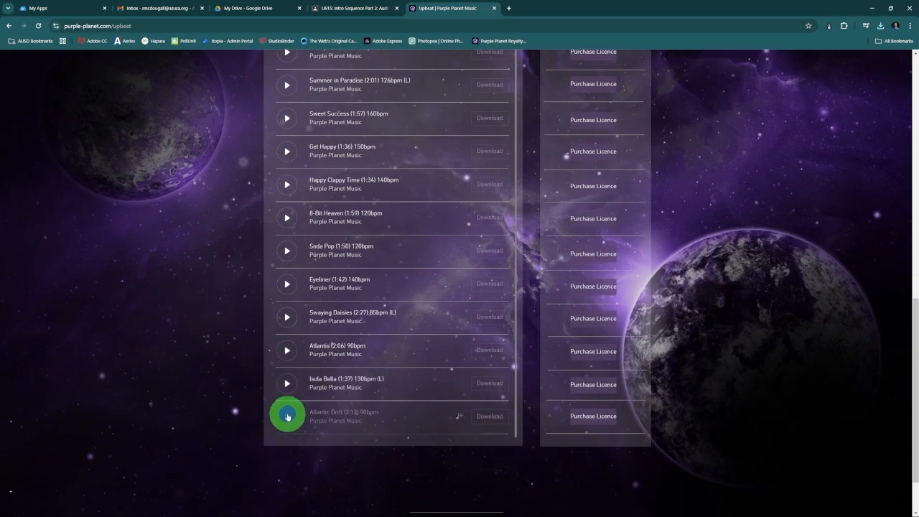
{"action": "left_click", "coordinate": [287, 416]}
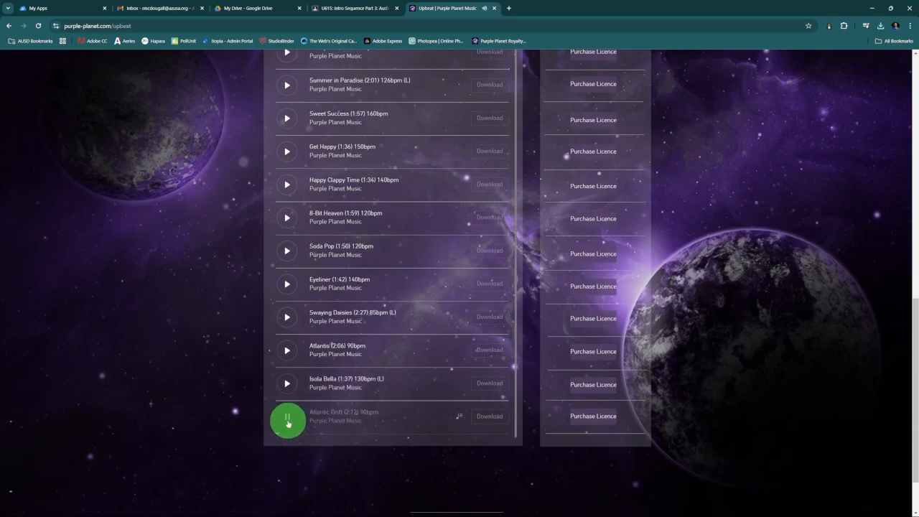
{"action": "left_click", "coordinate": [491, 415]}
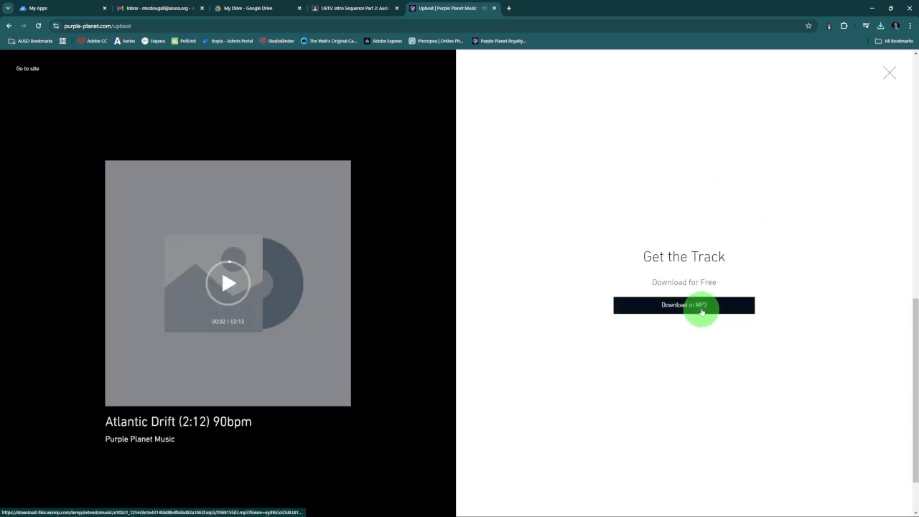
{"action": "left_click", "coordinate": [702, 310]}
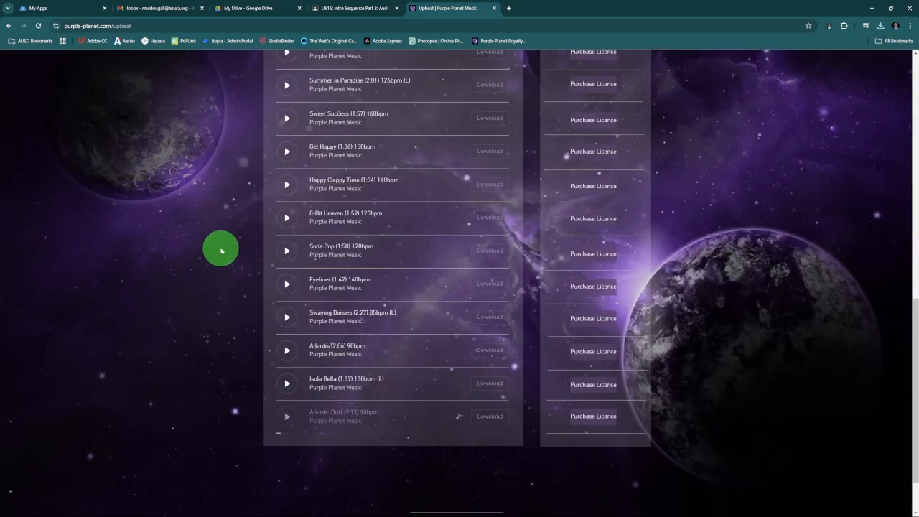
Preview the Get Happy track in the Upbeat list and download it as a free MP3
{"action": "left_click", "coordinate": [292, 280]}
{"action": "left_click", "coordinate": [490, 273]}
{"action": "left_click", "coordinate": [888, 75]}
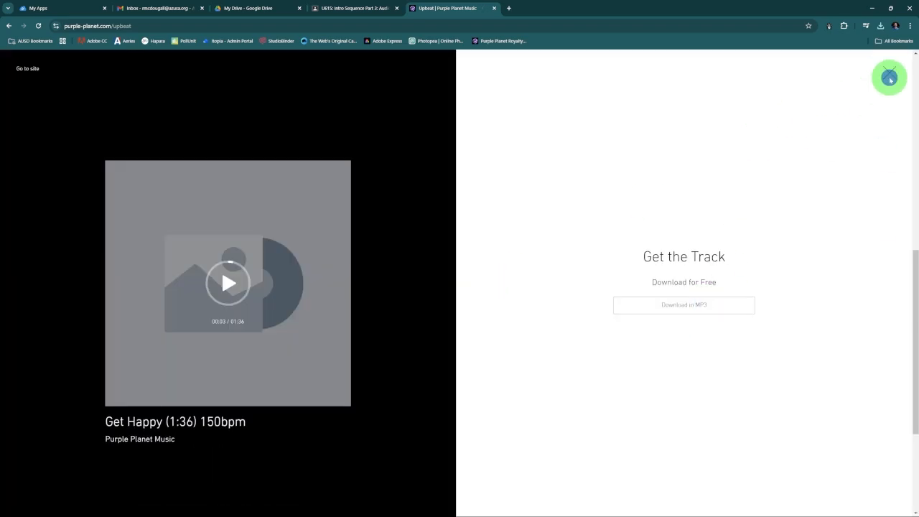
Preview the Love Life track in the Upbeat list and download it as a free MP3
{"action": "scroll", "coordinate": [213, 256], "scroll_direction": "up", "scroll_amount": 2}
{"action": "left_click", "coordinate": [285, 170]}
{"action": "left_click", "coordinate": [490, 164]}
{"action": "left_click", "coordinate": [696, 310]}
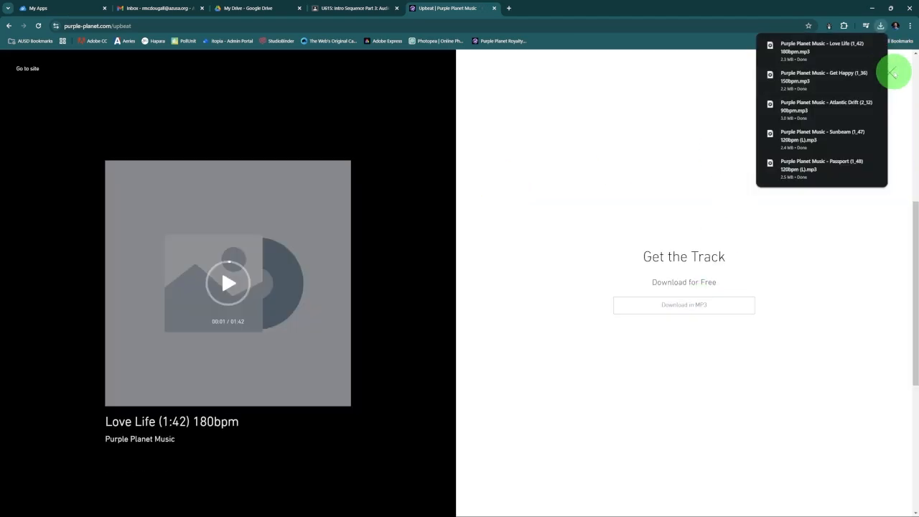
{"action": "left_click", "coordinate": [888, 75]}
Look over the Energy and Hope track lists on Purple Planet
{"action": "scroll", "coordinate": [218, 256], "scroll_direction": "up", "scroll_amount": 5}
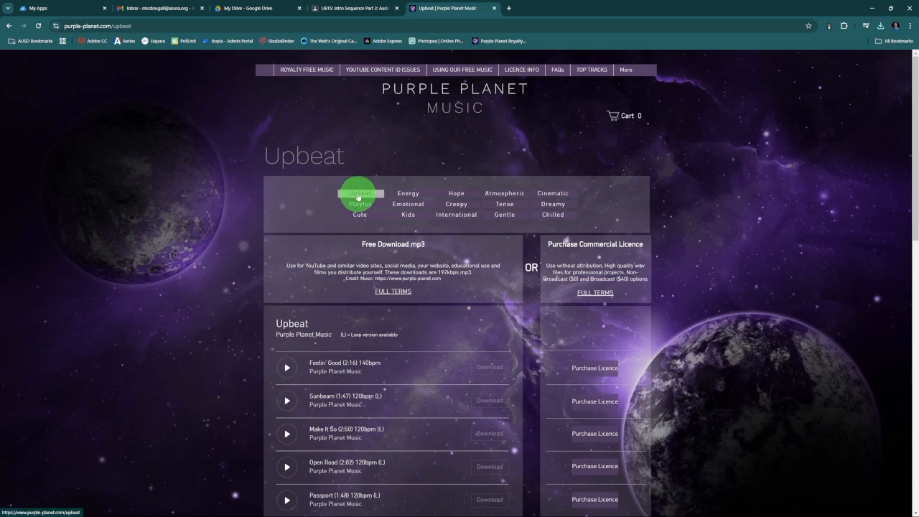
{"action": "left_click", "coordinate": [407, 194]}
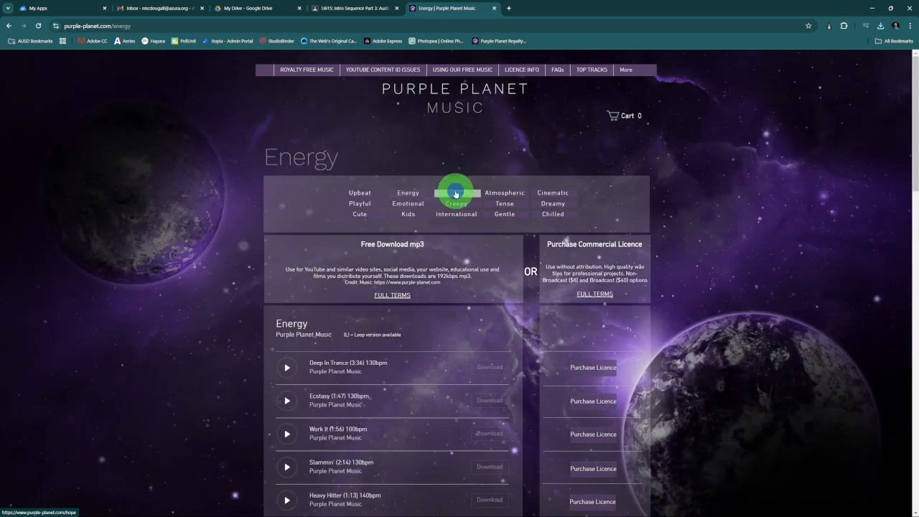
{"action": "left_click", "coordinate": [455, 193]}
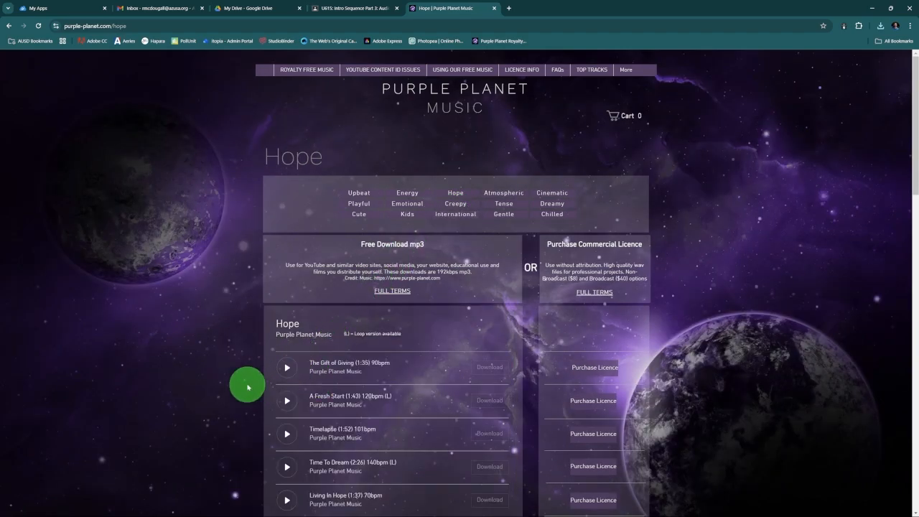
{"action": "scroll", "coordinate": [247, 388], "scroll_direction": "down", "scroll_amount": 2}
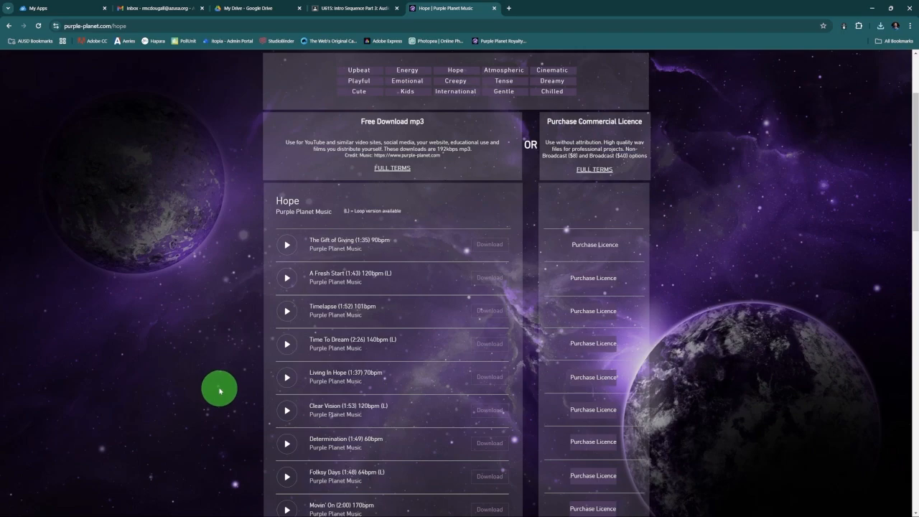
Copy the five downloaded Purple Planet tracks from Downloads into the U613 EXERCISE FILES - Intro Sequence folder in File Explorer
{"action": "mouse_move", "coordinate": [395, 511]}
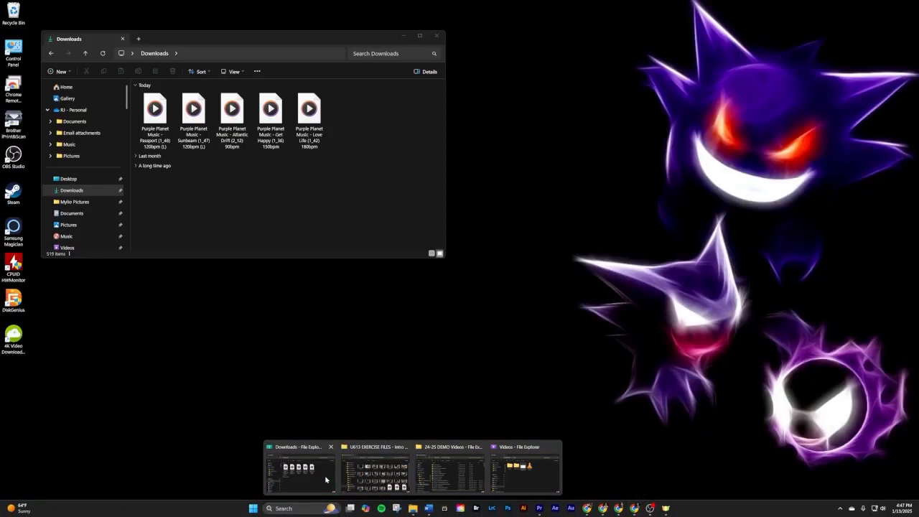
{"action": "left_click", "coordinate": [402, 495]}
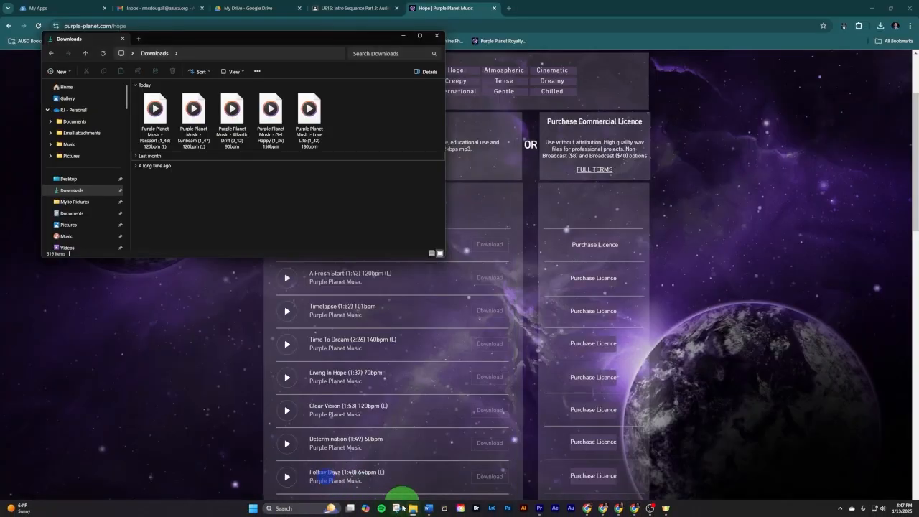
{"action": "left_click", "coordinate": [455, 415]}
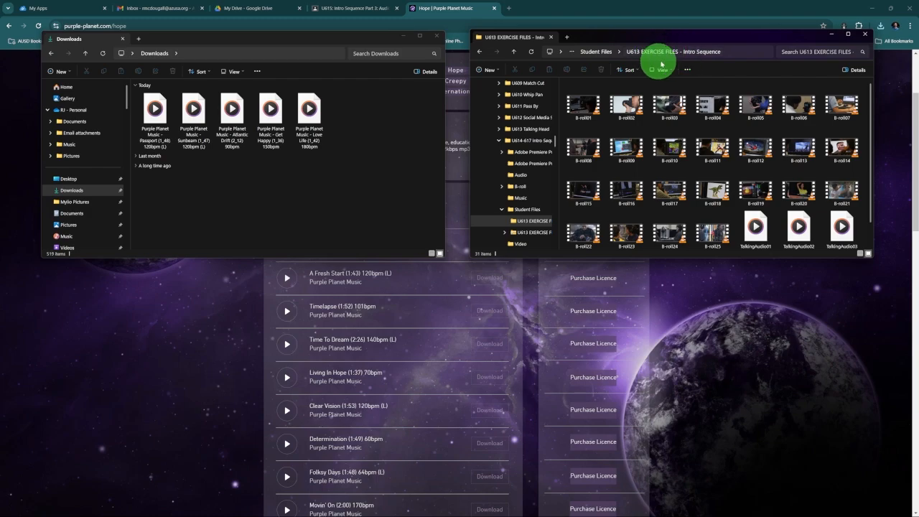
{"action": "left_click", "coordinate": [355, 123]}
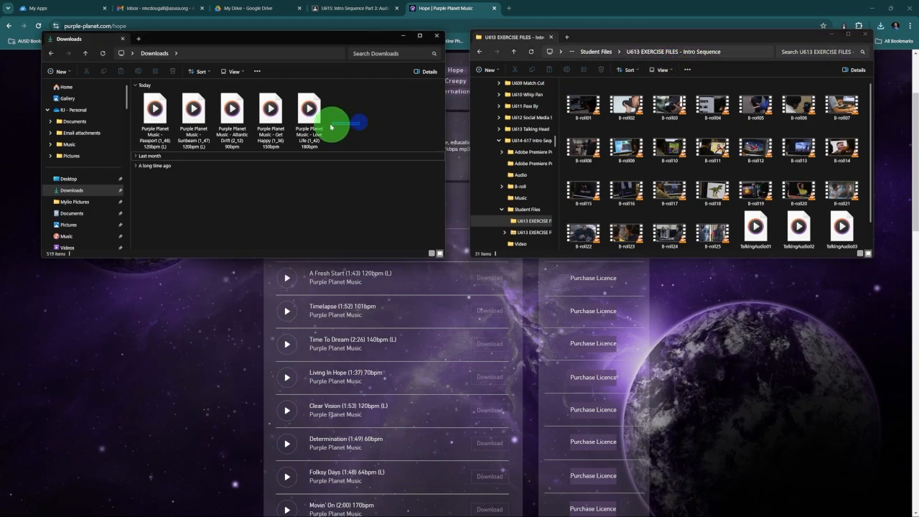
{"action": "left_click_drag", "start_coordinate": [331, 127], "coordinate": [725, 210]}
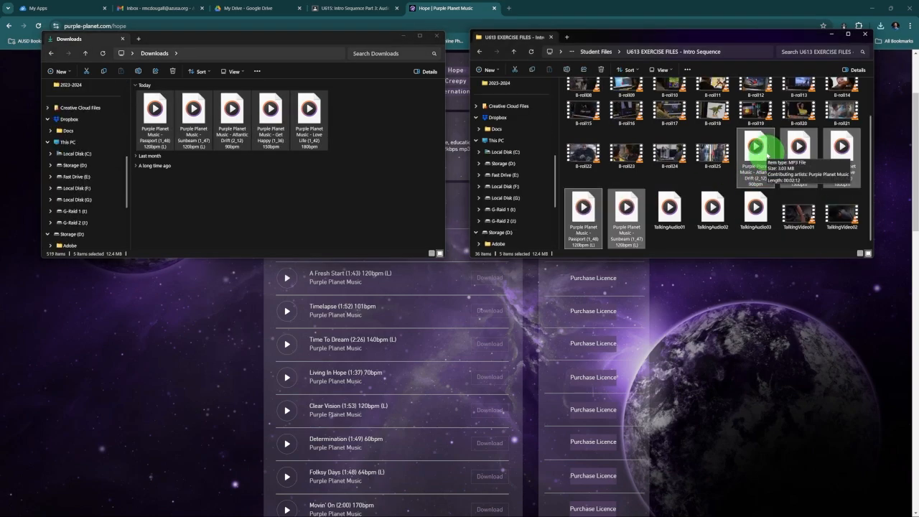
Switch to the 613 Intro Sequence project in Premiere Pro
{"action": "mouse_move", "coordinate": [487, 513]}
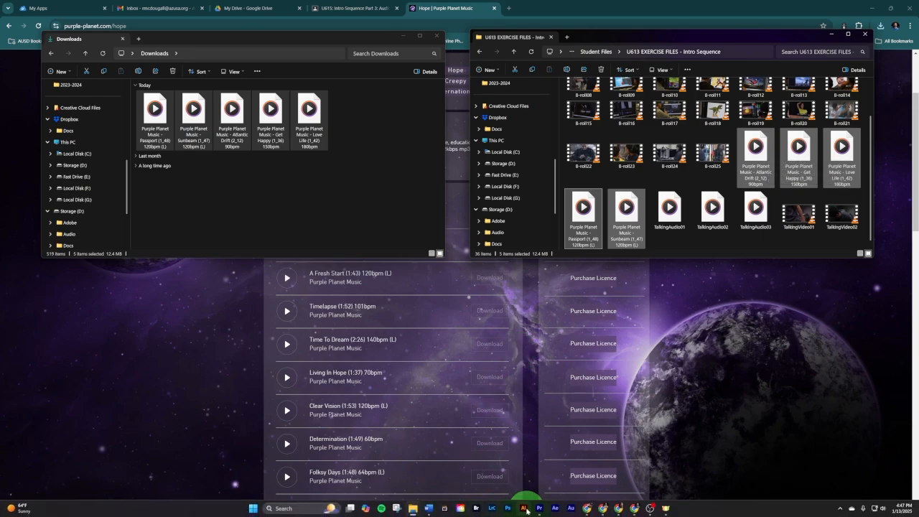
{"action": "left_click", "coordinate": [538, 509]}
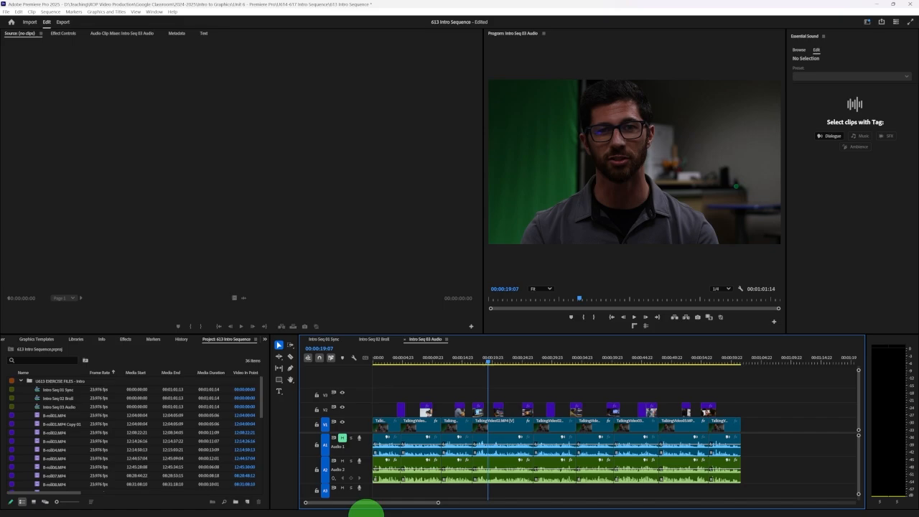
Bring back the Downloads and exercise files windows in File Explorer and delete the five Purple Planet tracks from Downloads
{"action": "mouse_move", "coordinate": [412, 511]}
{"action": "left_click", "coordinate": [310, 481]}
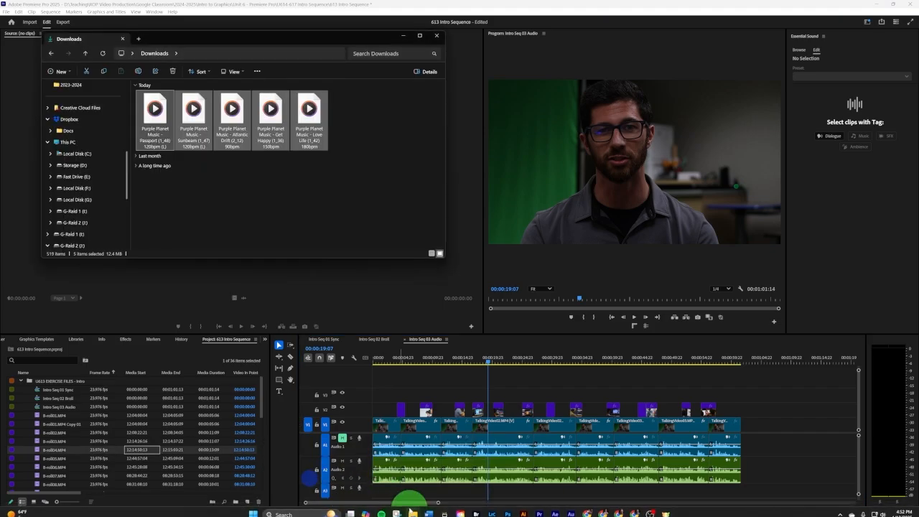
{"action": "left_click", "coordinate": [397, 491]}
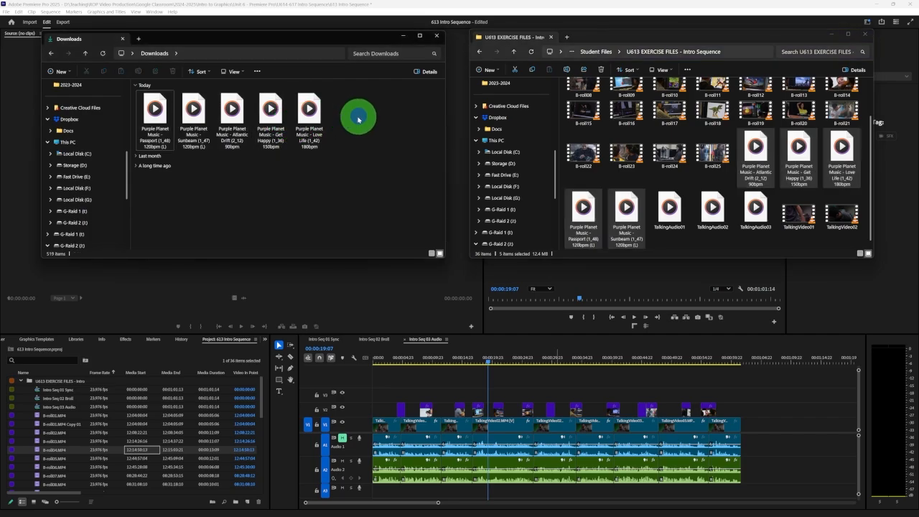
{"action": "left_click_drag", "start_coordinate": [359, 115], "coordinate": [154, 111]}
{"action": "left_click", "coordinate": [172, 71]}
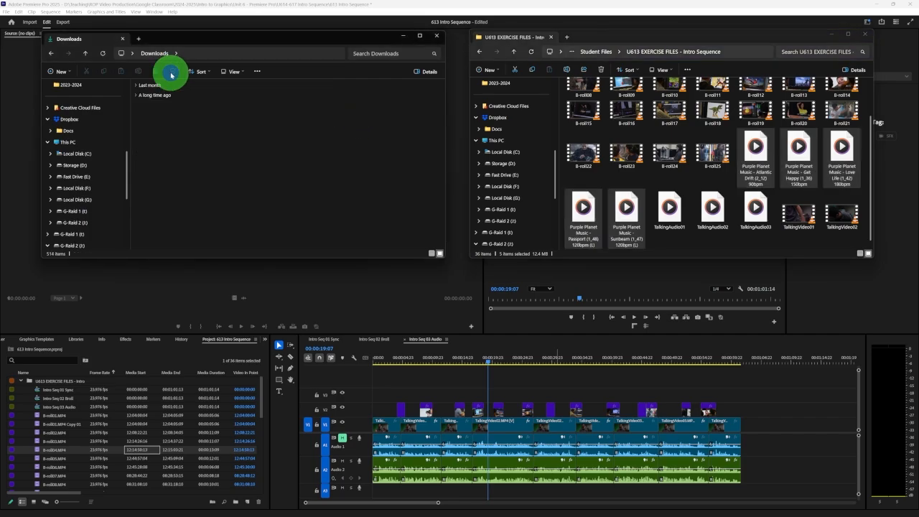
Import the five Purple Planet tracks from the exercise files folder into the 613 Intro Sequence project and locate them in the bin
{"action": "left_click_drag", "start_coordinate": [755, 147], "coordinate": [127, 446]}
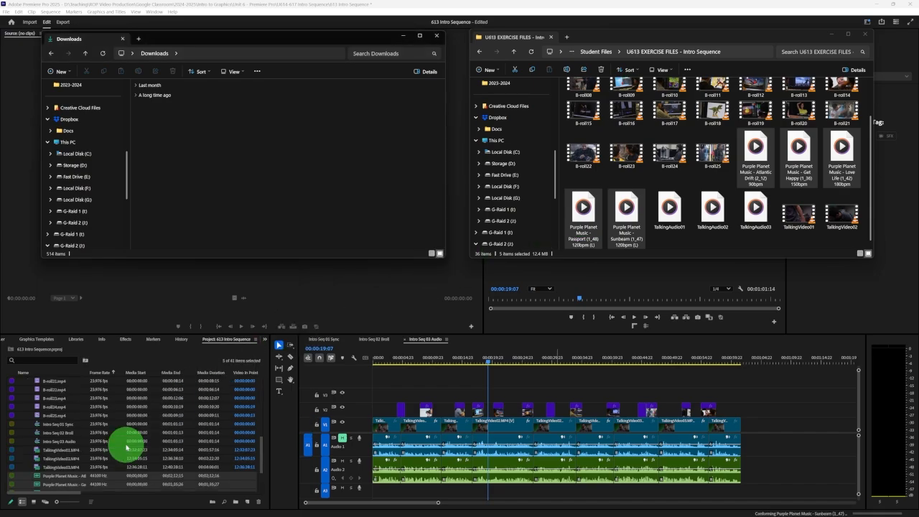
{"action": "scroll", "coordinate": [127, 443], "scroll_direction": "down", "scroll_amount": 2}
{"action": "left_click", "coordinate": [127, 440]}
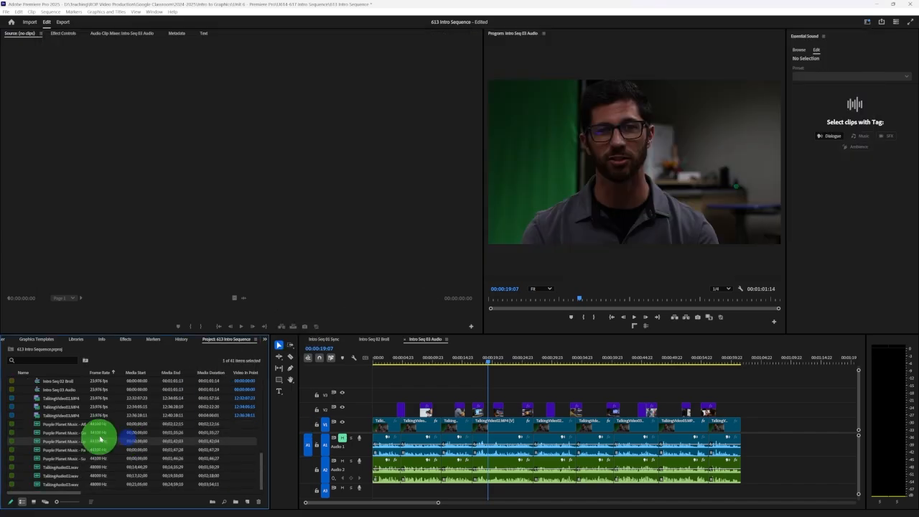
{"action": "left_click", "coordinate": [69, 458]}
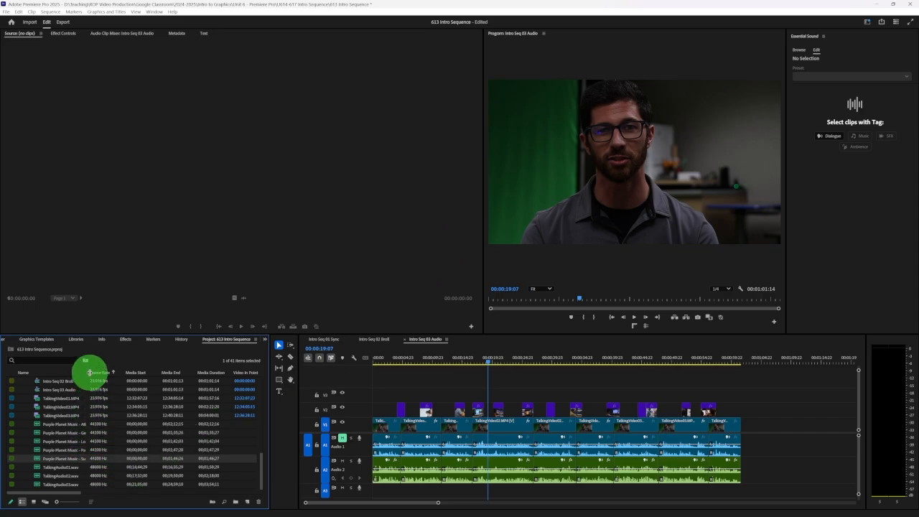
Widen the bin's Name column to show full track titles and reduce the height of audio track A1 to make room for A3
{"action": "left_click_drag", "start_coordinate": [89, 372], "coordinate": [136, 372]}
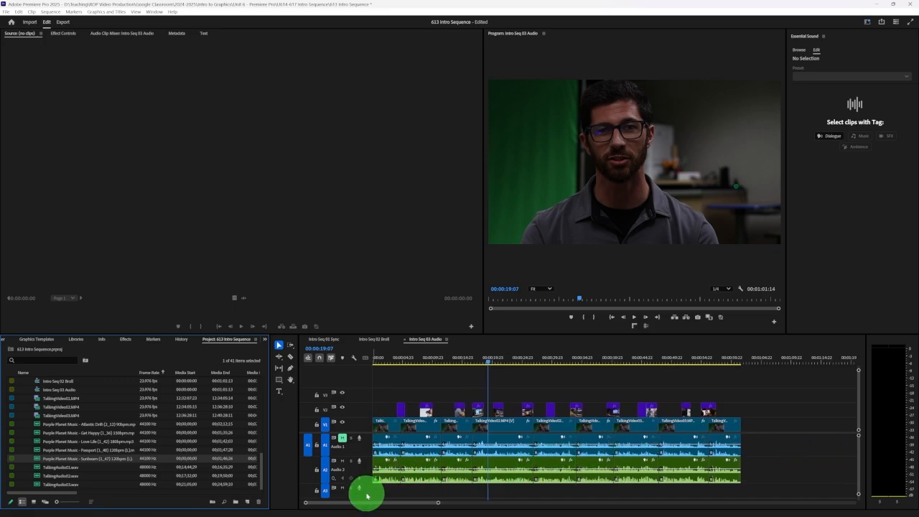
{"action": "left_click_drag", "start_coordinate": [368, 498], "coordinate": [369, 504]}
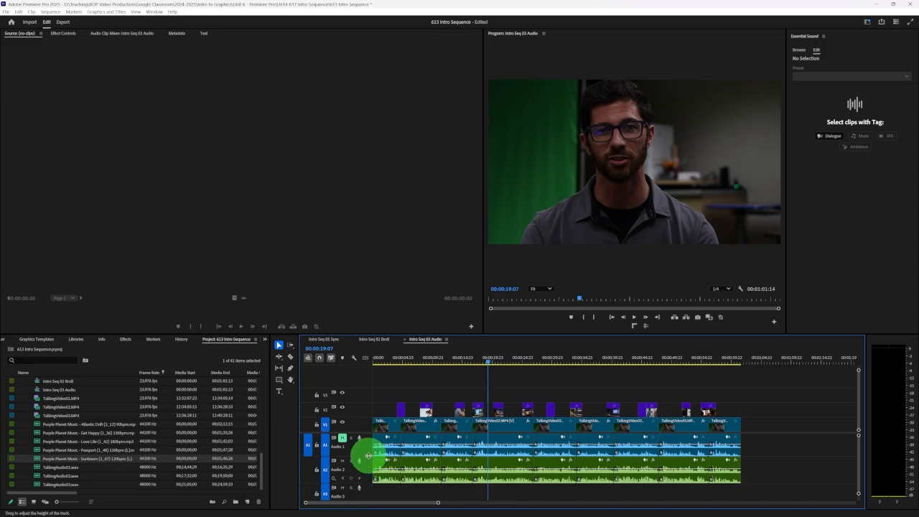
{"action": "left_click_drag", "start_coordinate": [369, 450], "coordinate": [369, 440]}
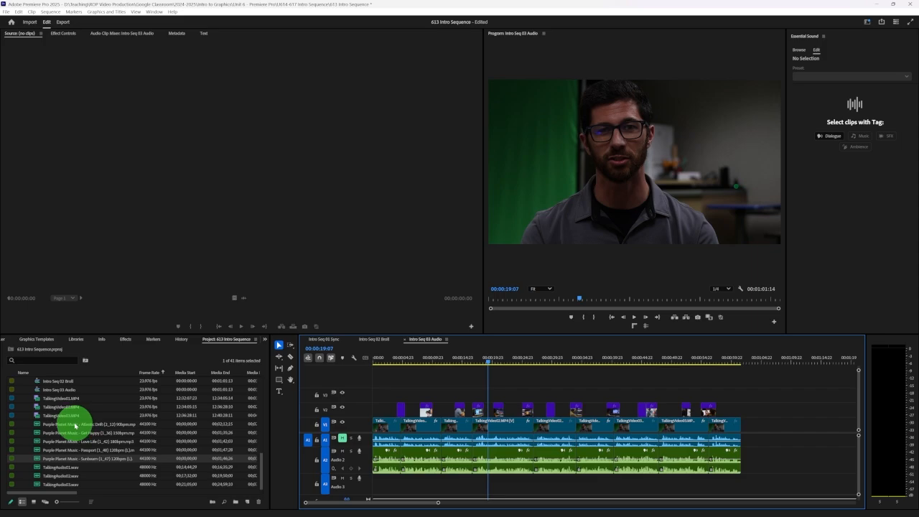
Preview the Purple Planet Atlantic Drift track in the Source Monitor
{"action": "double_click", "coordinate": [74, 425]}
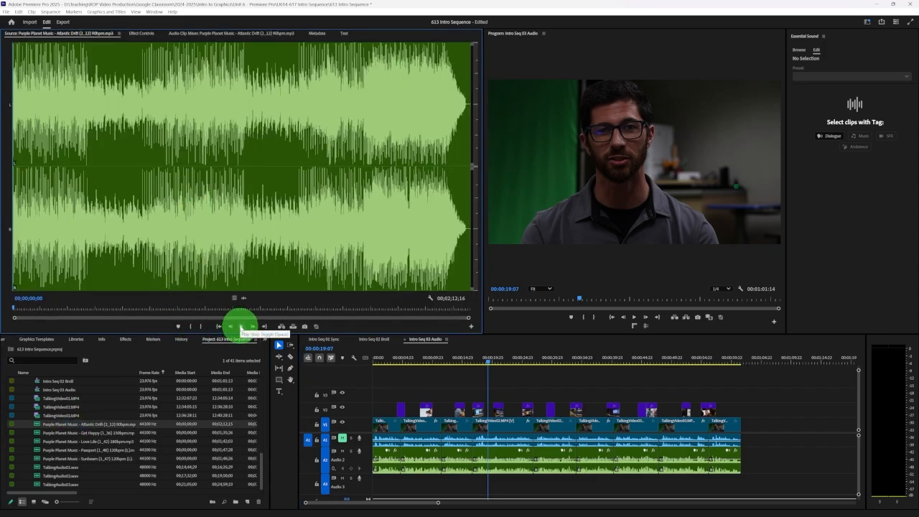
{"action": "left_click", "coordinate": [241, 327]}
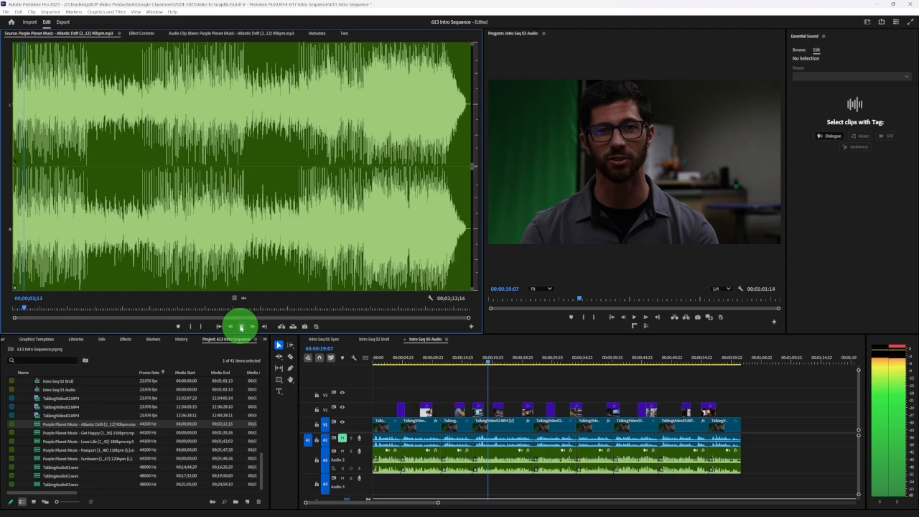
{"action": "left_click", "coordinate": [240, 326]}
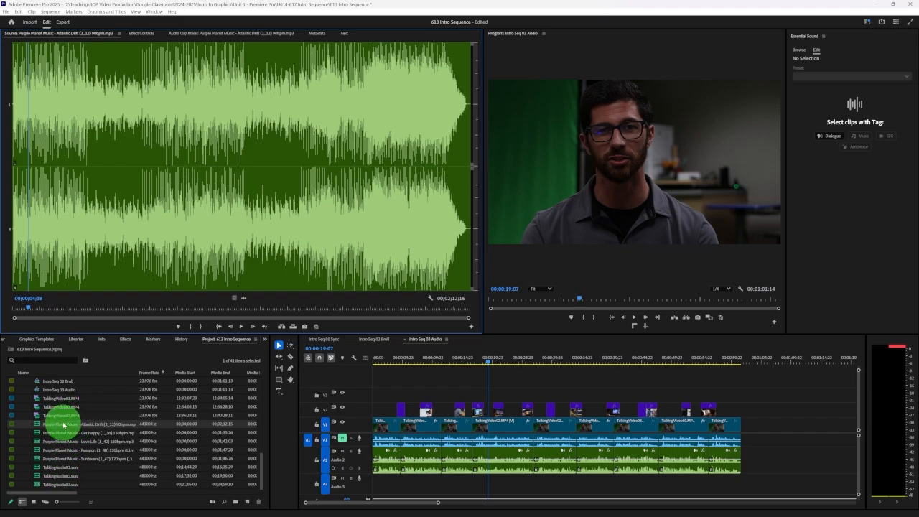
Audition Atlantic Drift under the dialogue by placing it on track A3, playing from the sequence start, and deleting the clip
{"action": "left_click_drag", "start_coordinate": [63, 425], "coordinate": [375, 484]}
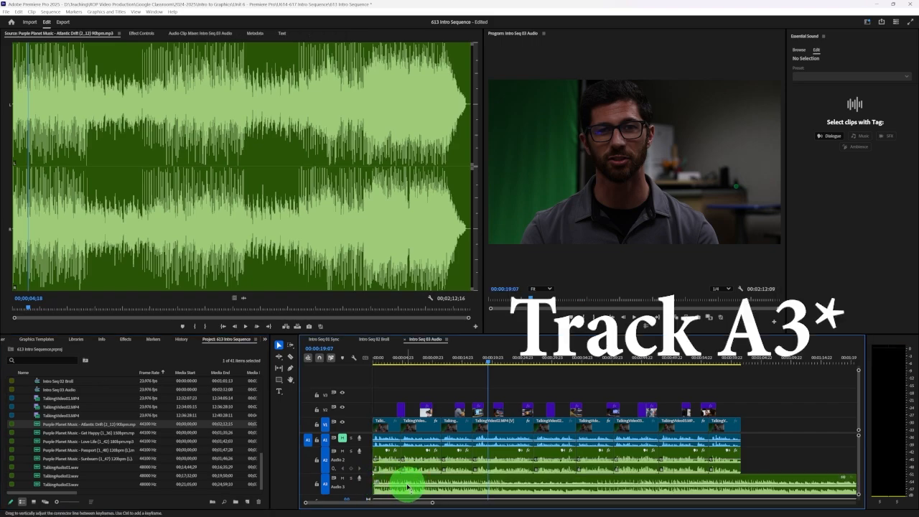
{"action": "left_click", "coordinate": [375, 359]}
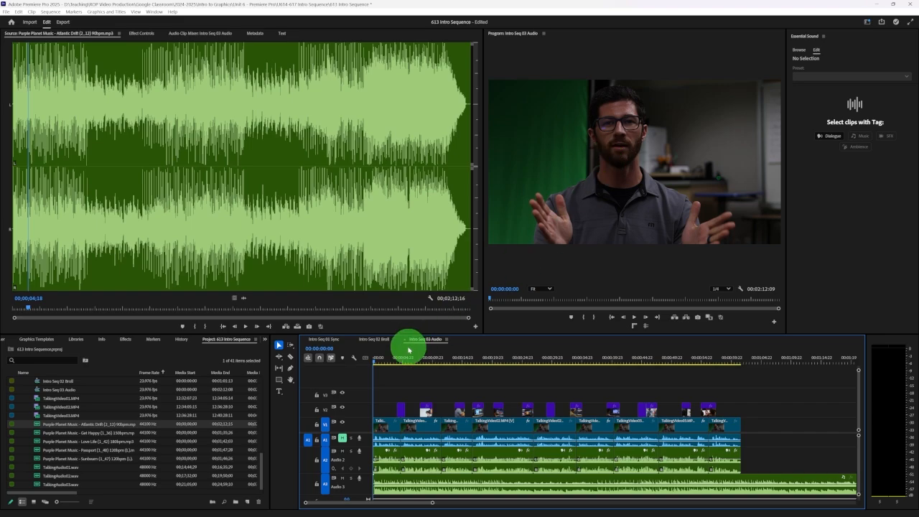
{"action": "key", "text": "space"}
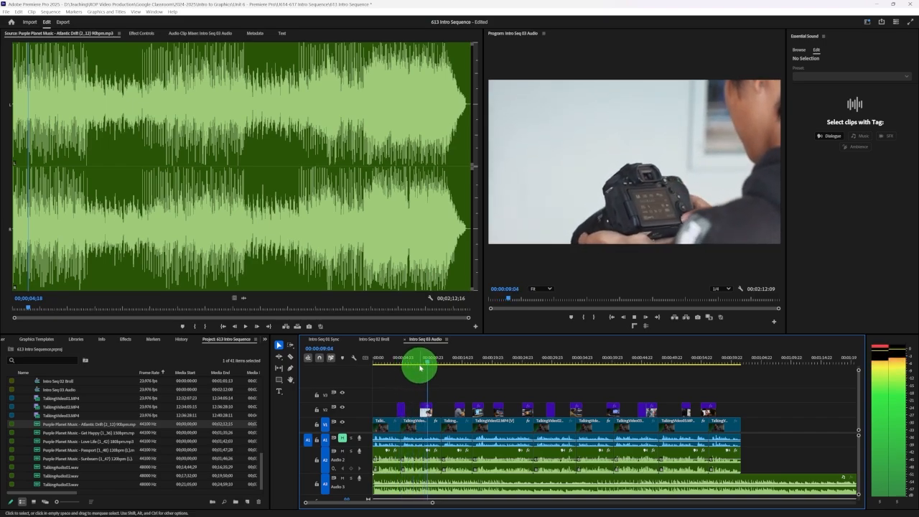
{"action": "key", "text": "space"}
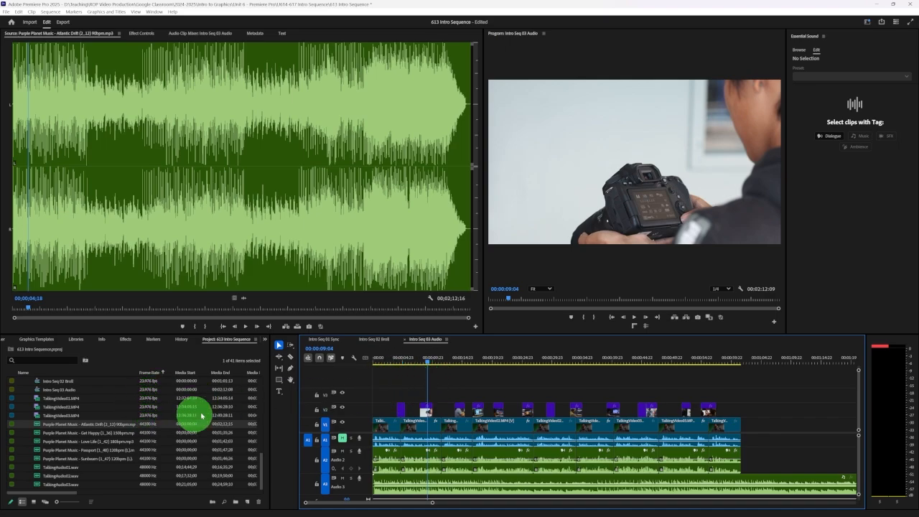
{"action": "left_click", "coordinate": [403, 482]}
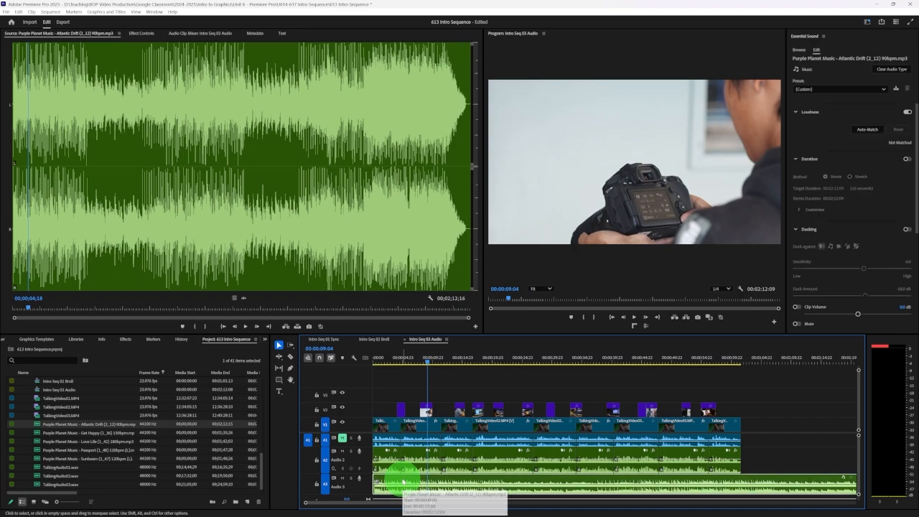
{"action": "key", "text": "Delete"}
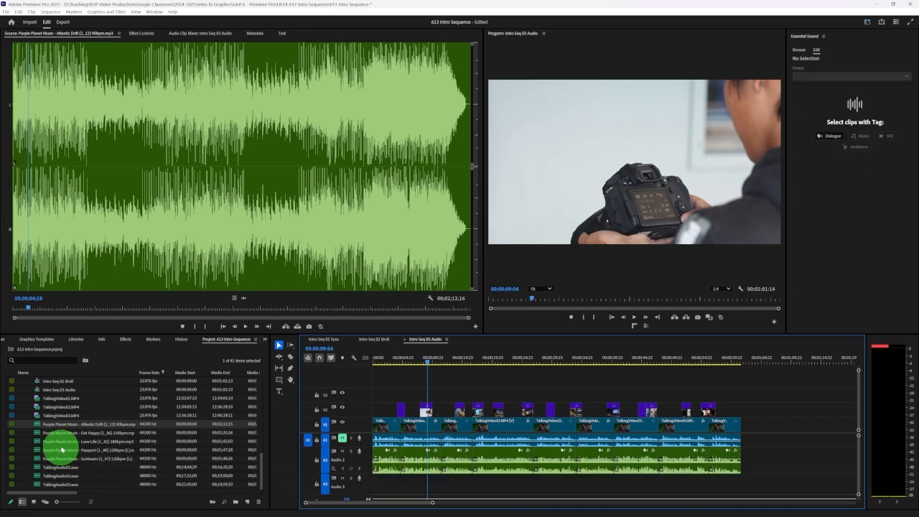
Audition Get Happy under the dialogue by placing it on track A3, playing part of the intro, and deleting the clip
{"action": "left_click_drag", "start_coordinate": [70, 435], "coordinate": [371, 480]}
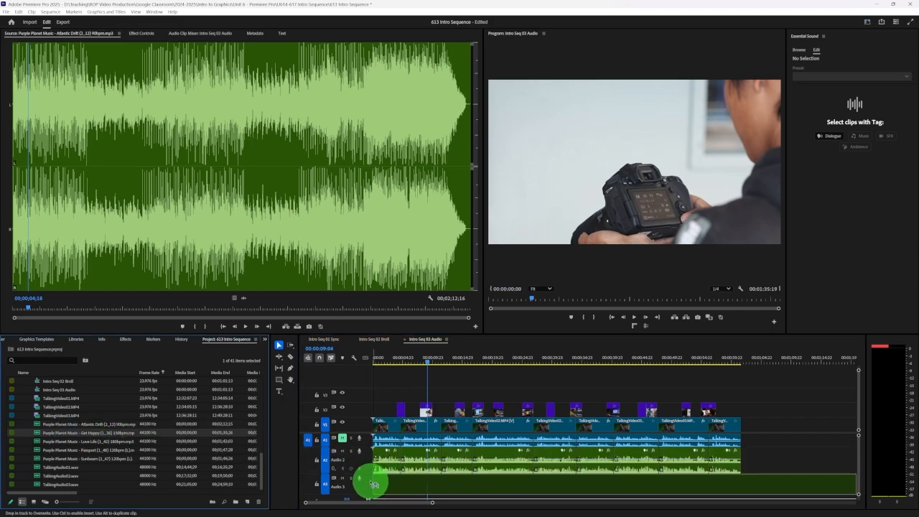
{"action": "left_click", "coordinate": [390, 357]}
{"action": "key", "text": "space"}
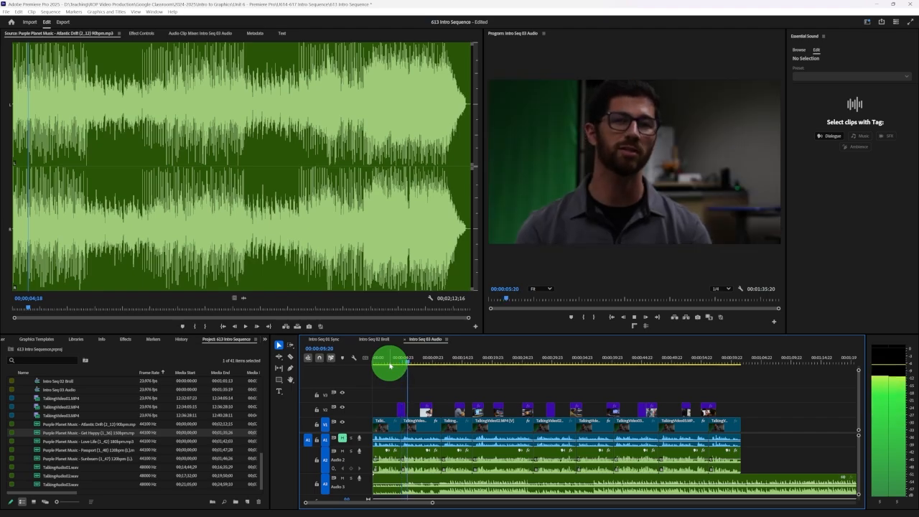
{"action": "key", "text": "space"}
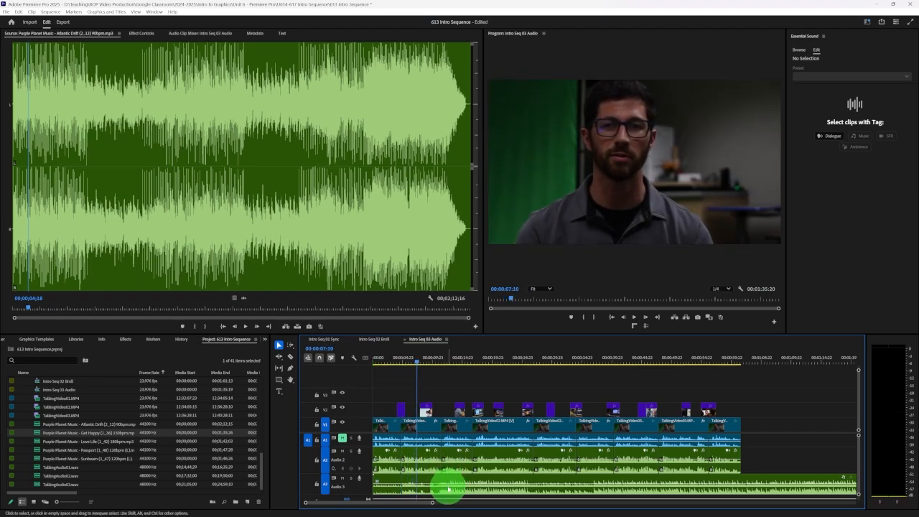
{"action": "left_click", "coordinate": [448, 482]}
{"action": "key", "text": "Delete"}
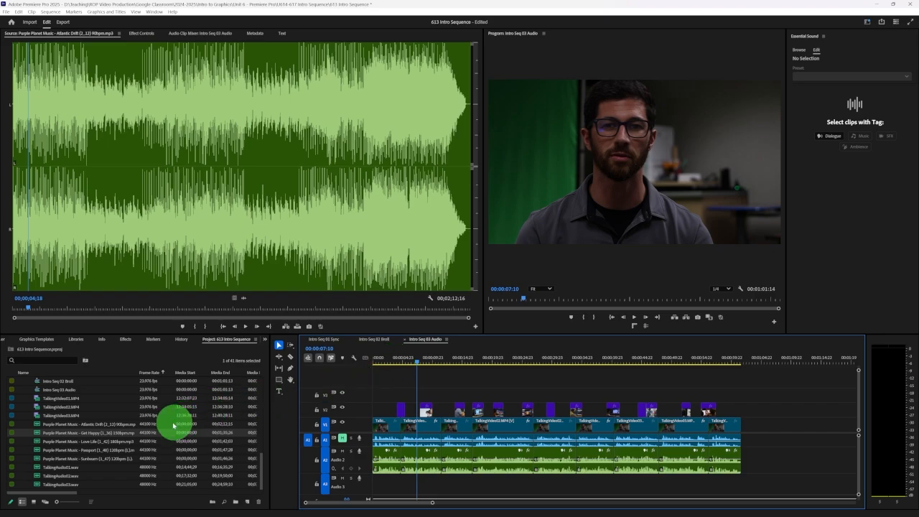
Place the Purple Planet Passport track at the start of track A3 and play it with the dialogue from the sequence start
{"action": "double_click", "coordinate": [93, 447]}
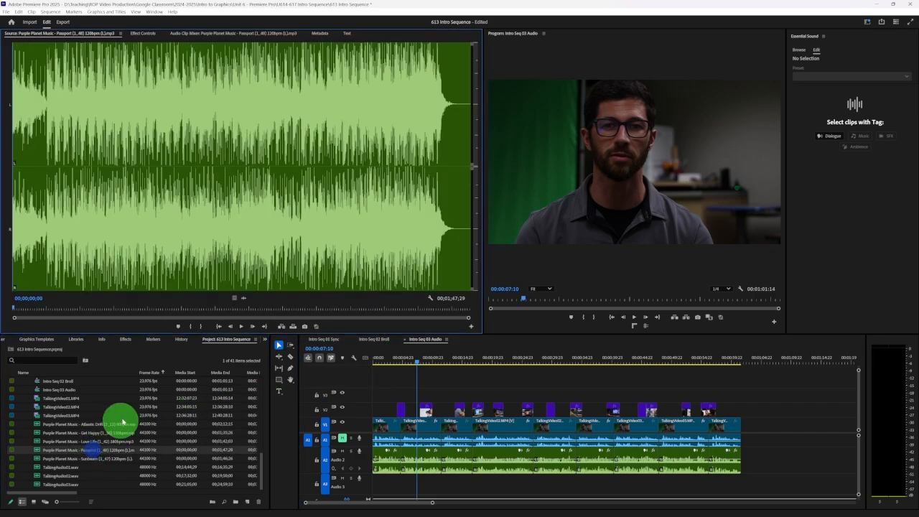
{"action": "left_click_drag", "start_coordinate": [176, 440], "coordinate": [368, 482]}
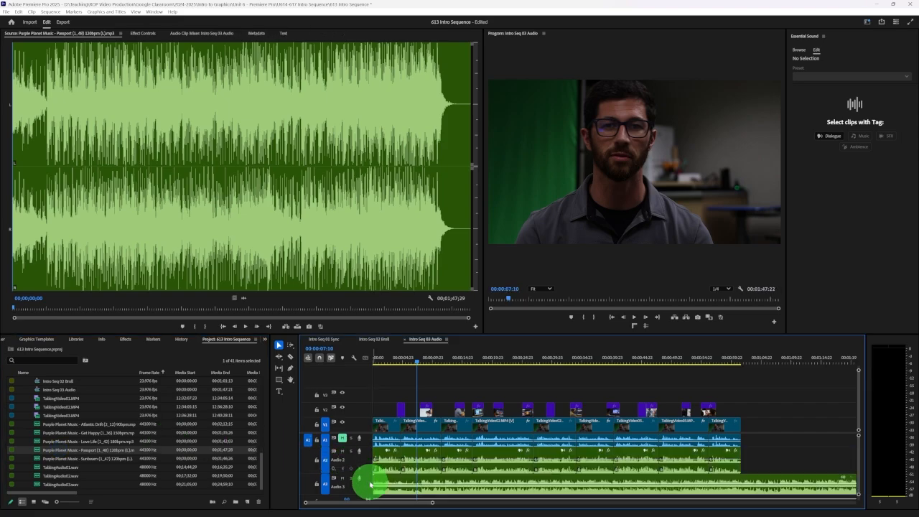
{"action": "left_click", "coordinate": [369, 363]}
{"action": "key", "text": "space"}
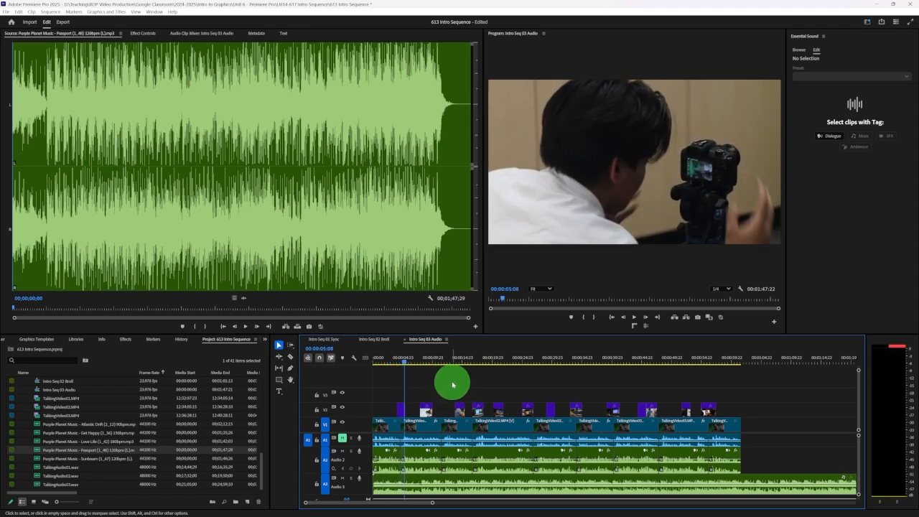
{"action": "left_click", "coordinate": [422, 484]}
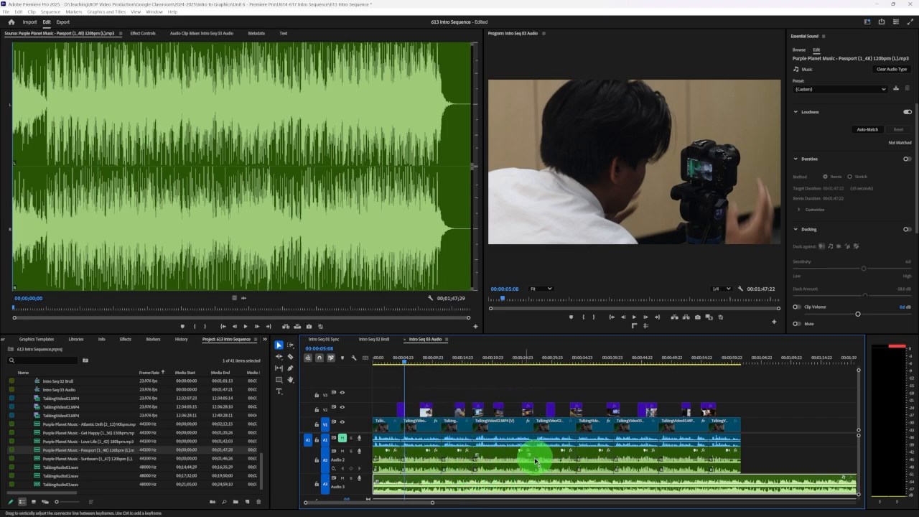
{"action": "left_click_drag", "start_coordinate": [761, 456], "coordinate": [403, 456]}
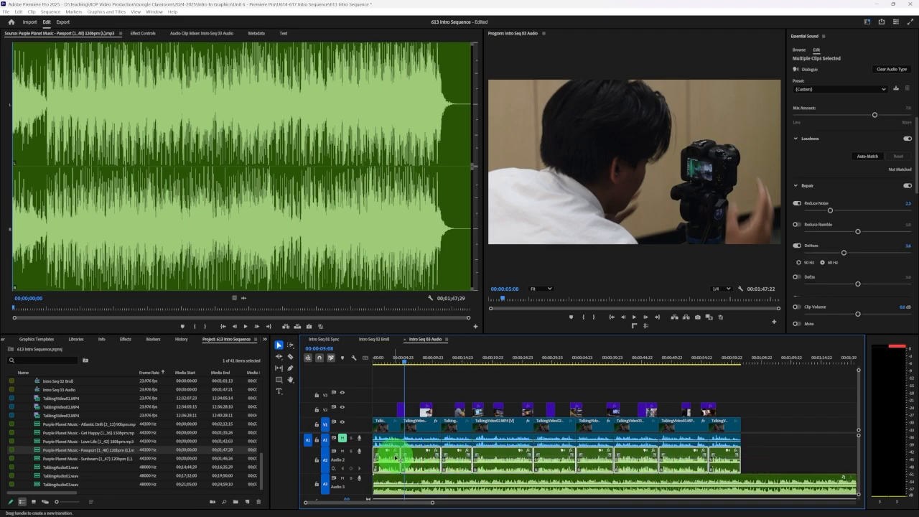
{"action": "left_click", "coordinate": [767, 464]}
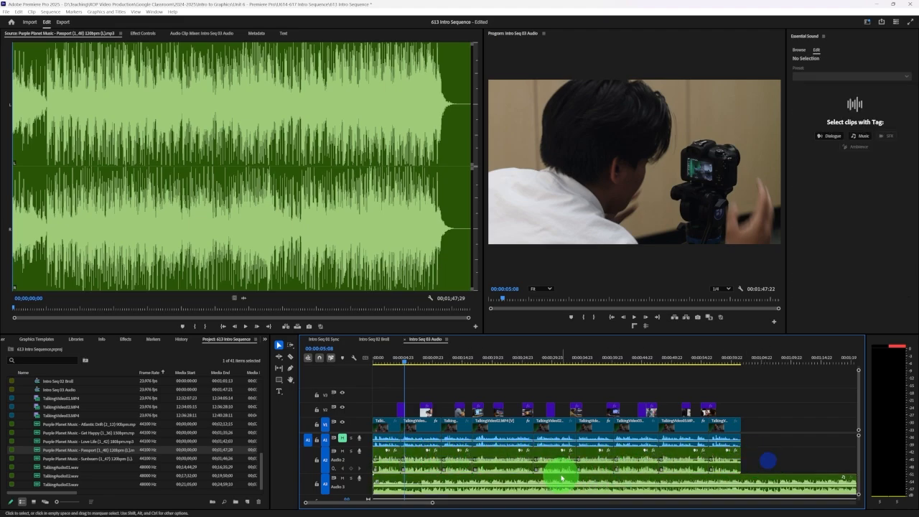
Change the label colour of the Passport music clip on track A3 to Rose
{"action": "left_click", "coordinate": [521, 481]}
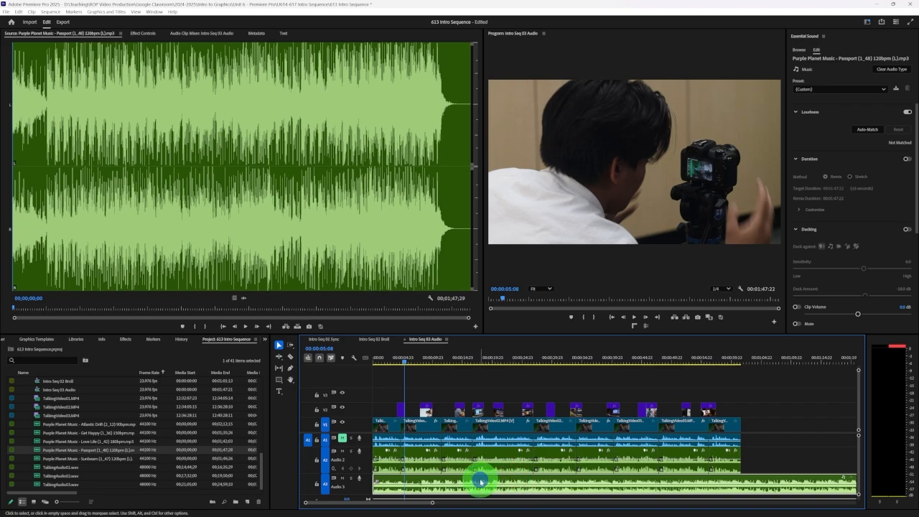
{"action": "right_click", "coordinate": [480, 481]}
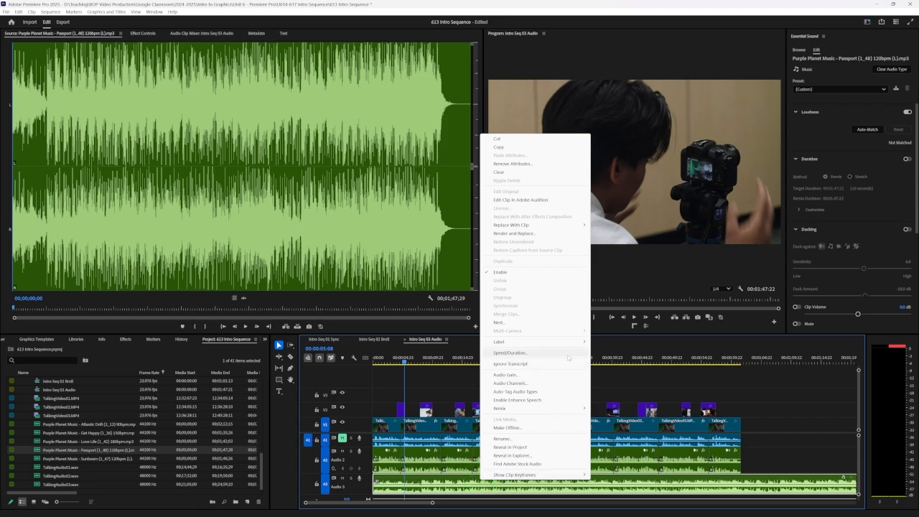
{"action": "mouse_move", "coordinate": [572, 343]}
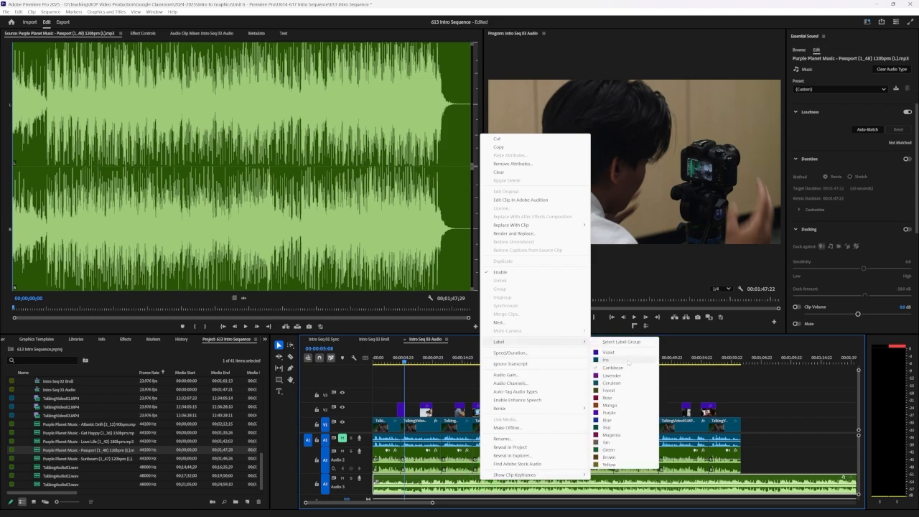
{"action": "left_click", "coordinate": [607, 398]}
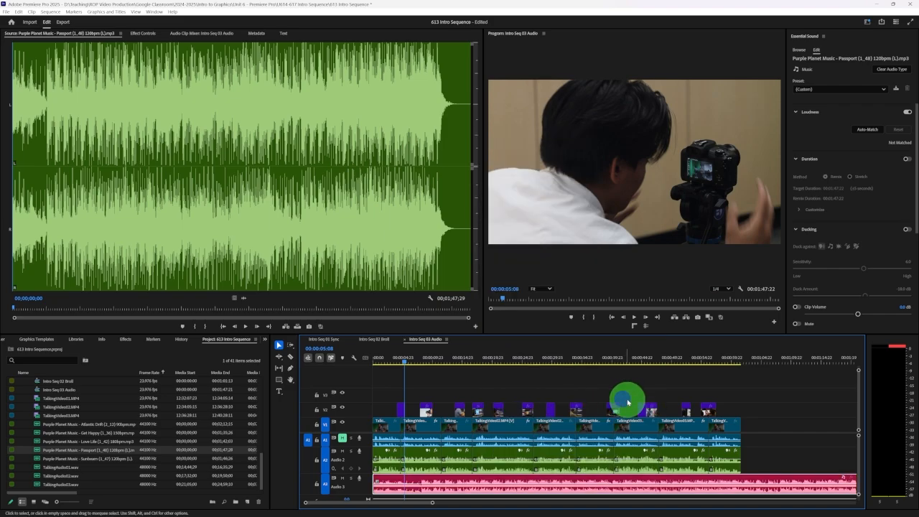
Try the Purple label colour on the Passport music clip on track A3
{"action": "left_click", "coordinate": [769, 454]}
{"action": "left_click", "coordinate": [629, 486]}
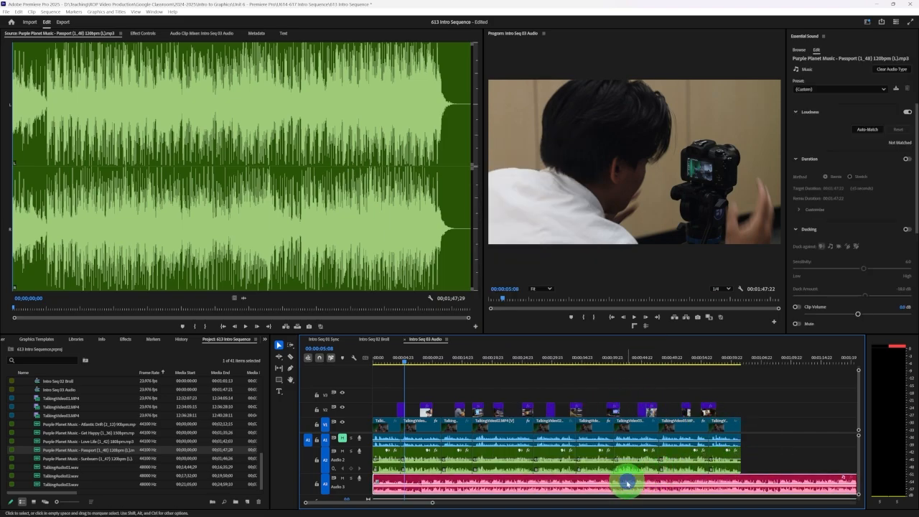
{"action": "right_click", "coordinate": [623, 483]}
{"action": "mouse_move", "coordinate": [688, 343]}
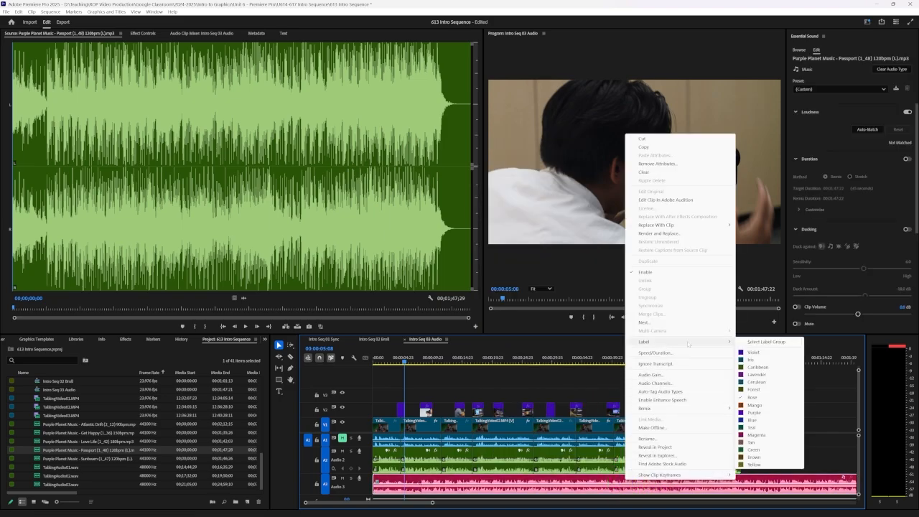
{"action": "left_click", "coordinate": [753, 413]}
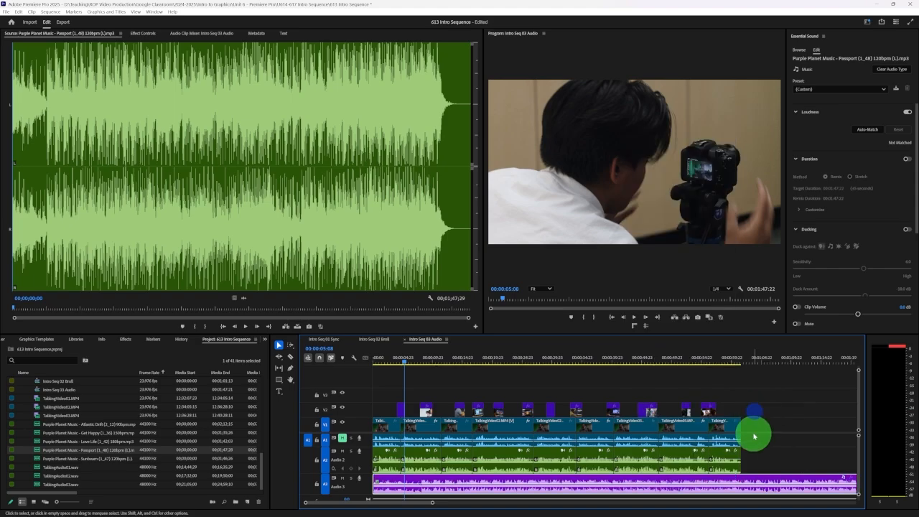
Set the A3 music clip's label colour back to Rose and deselect the clip
{"action": "right_click", "coordinate": [537, 485]}
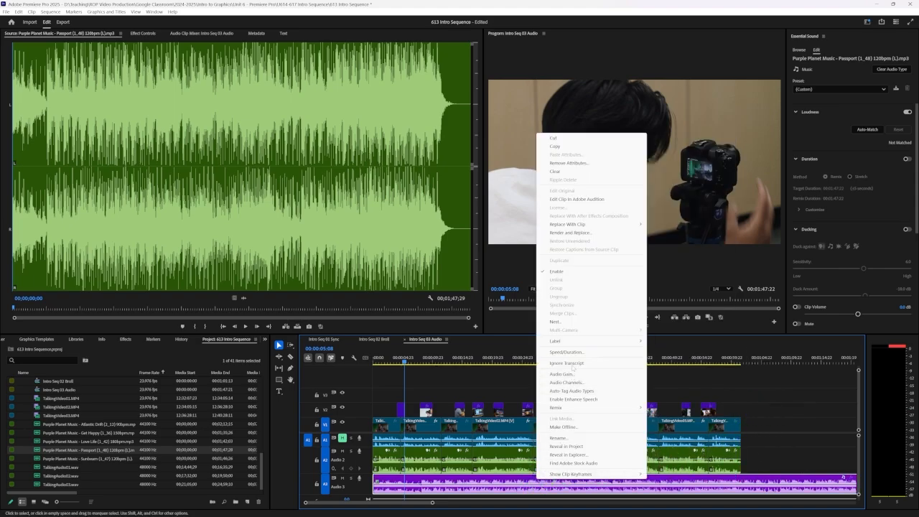
{"action": "mouse_move", "coordinate": [616, 346]}
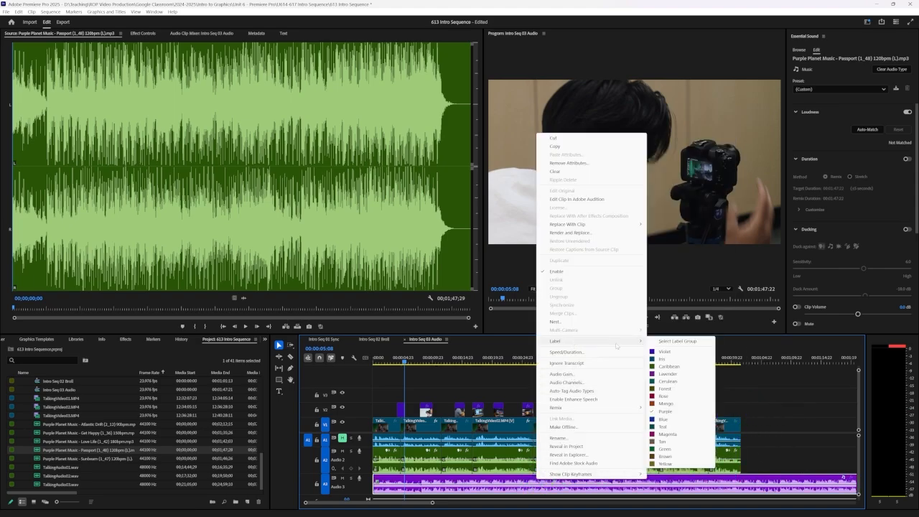
{"action": "left_click", "coordinate": [664, 395]}
{"action": "left_click", "coordinate": [766, 462]}
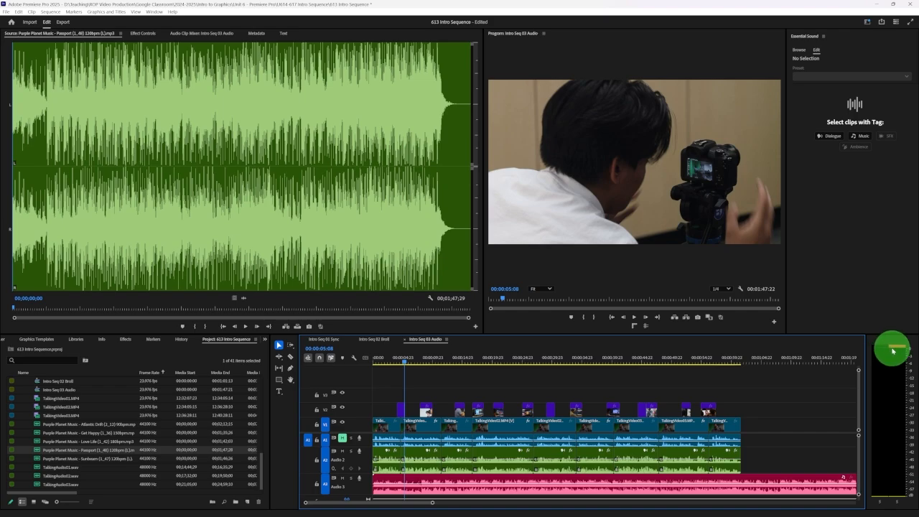
Play the dialogue and music mix for a few seconds, stop, and return the playhead to about 00:00:07:11
{"action": "key", "text": "space"}
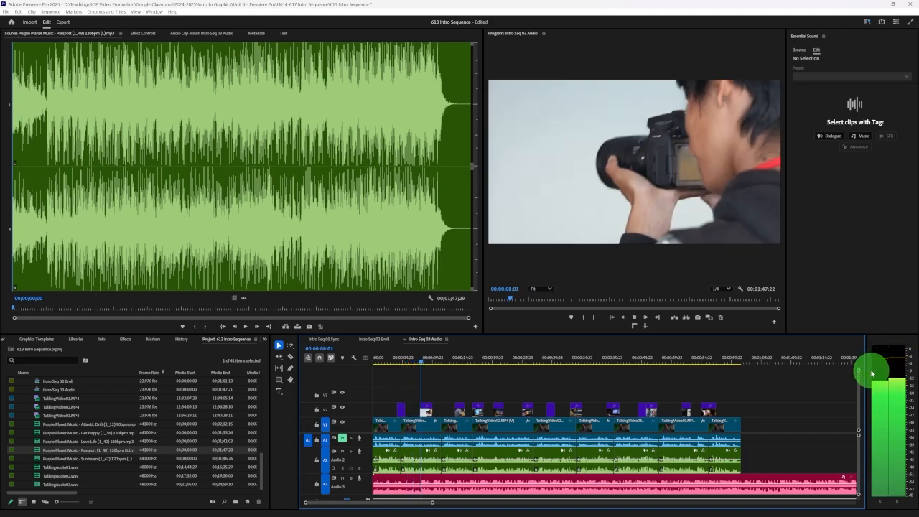
{"action": "key", "text": "space"}
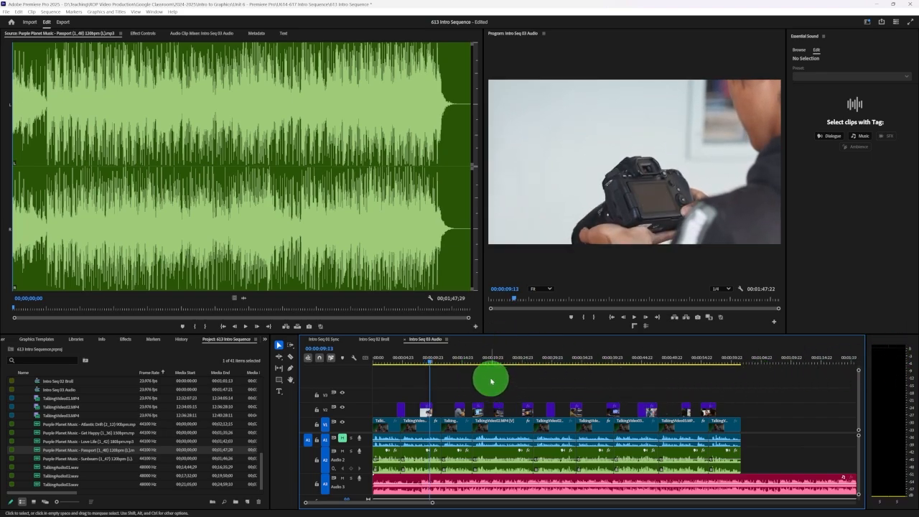
{"action": "left_click", "coordinate": [418, 362]}
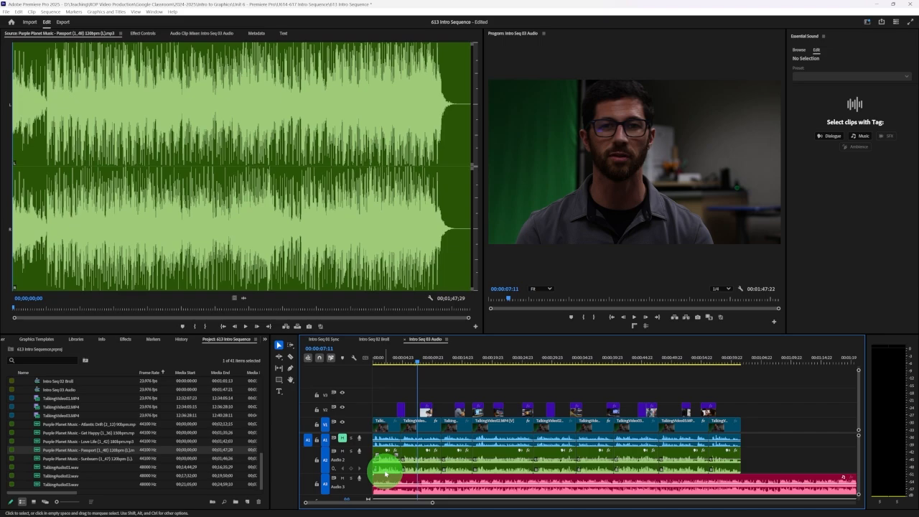
Clear the audio type of the Passport music clip on track A3 and tag the clip as Music again
{"action": "left_click", "coordinate": [615, 480]}
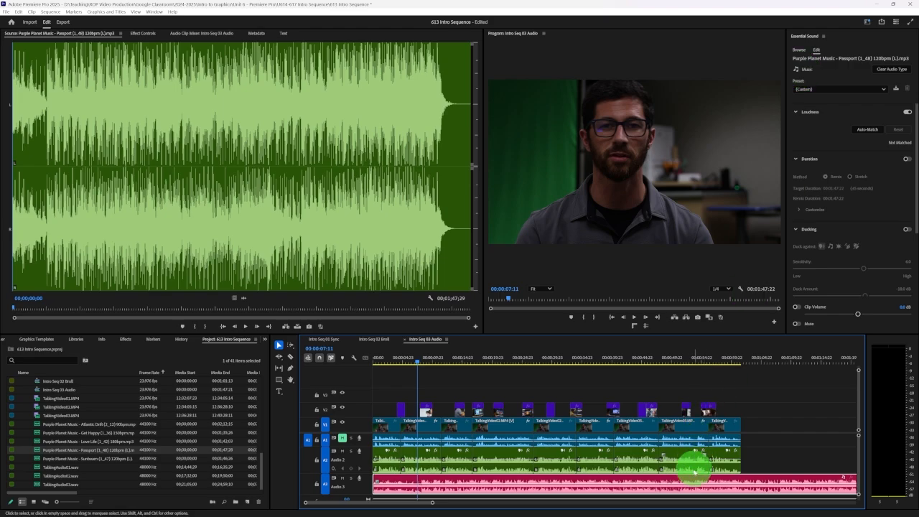
{"action": "left_click", "coordinate": [886, 71]}
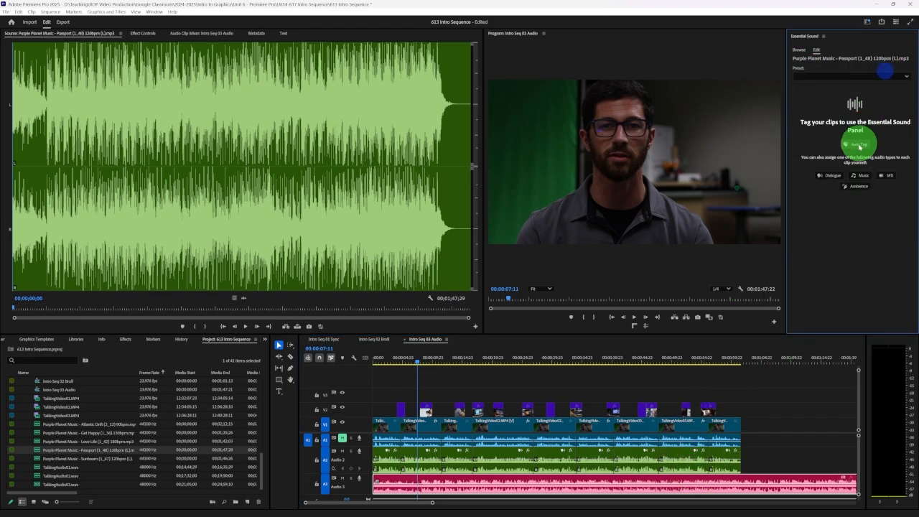
{"action": "left_click", "coordinate": [863, 177]}
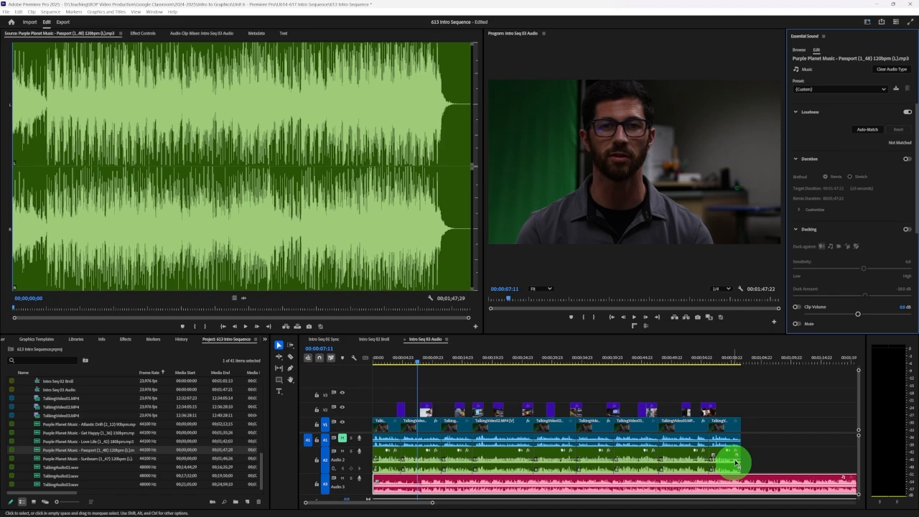
Enable ducking against dialogue for the A3 music clip with a duck amount of -18.0 dB and generate the keyframes
{"action": "scroll", "coordinate": [872, 166], "scroll_direction": "down", "scroll_amount": 2}
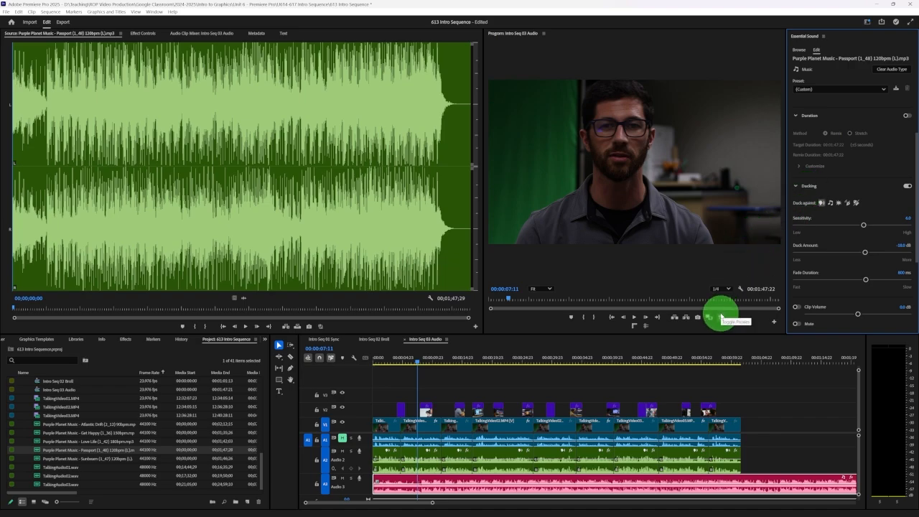
{"action": "scroll", "coordinate": [876, 215], "scroll_direction": "down", "scroll_amount": 3}
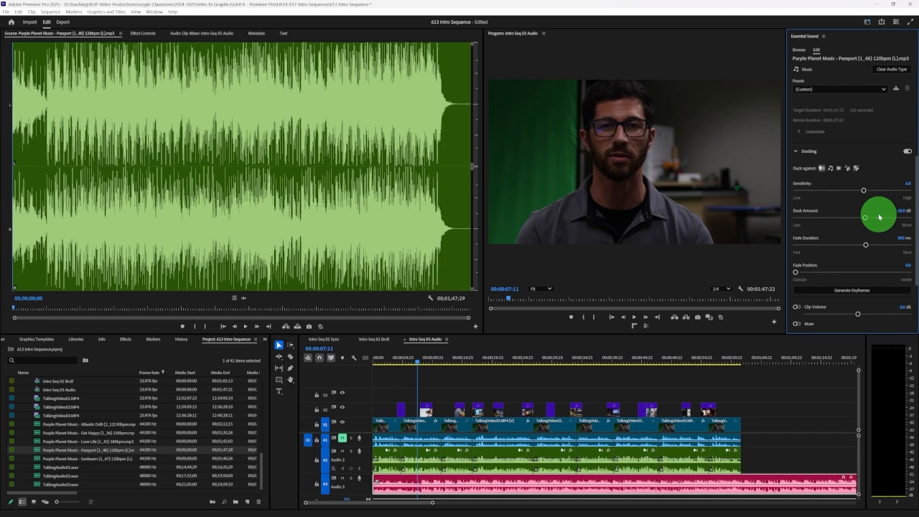
{"action": "left_click", "coordinate": [857, 281]}
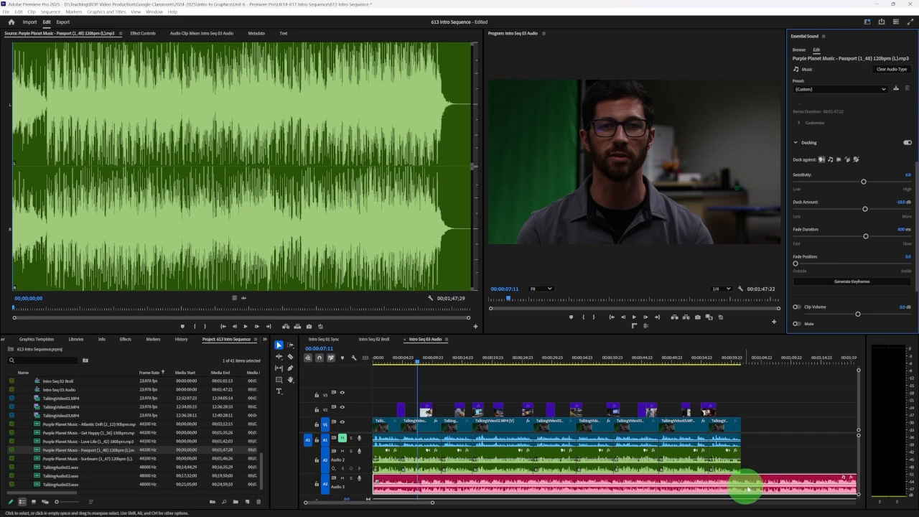
{"action": "left_click", "coordinate": [844, 284]}
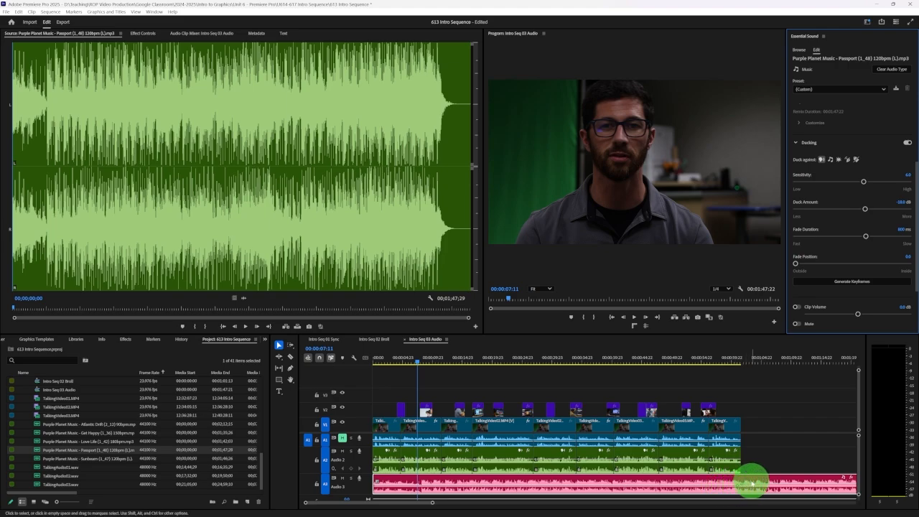
Play the ducked music with the dialogue in the first 14 seconds of the sequence to judge the balance
{"action": "left_click_drag", "start_coordinate": [411, 364], "coordinate": [379, 360]}
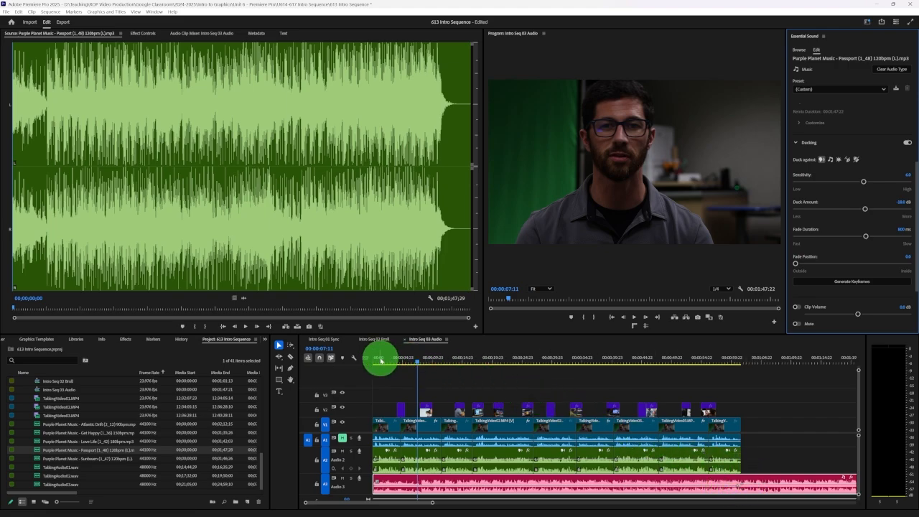
{"action": "key", "text": "space"}
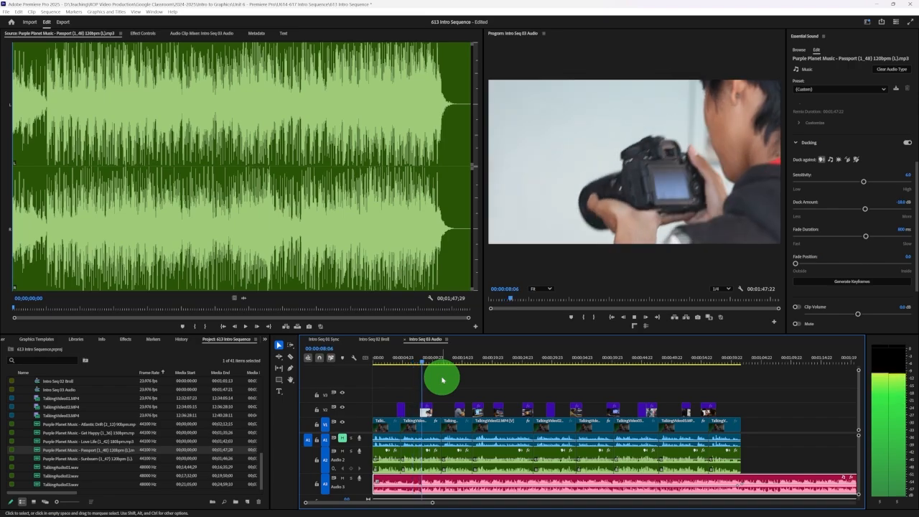
{"action": "key", "text": "space"}
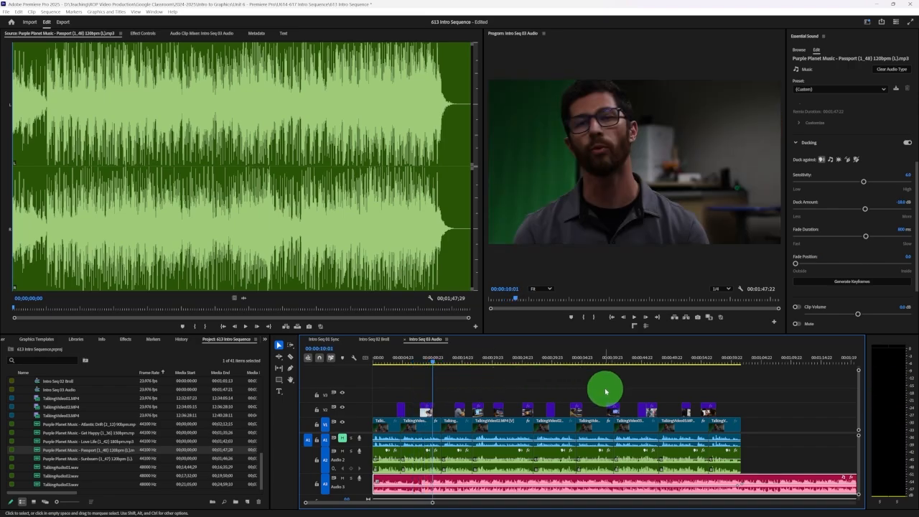
{"action": "left_click", "coordinate": [445, 365]}
{"action": "key", "text": "space"}
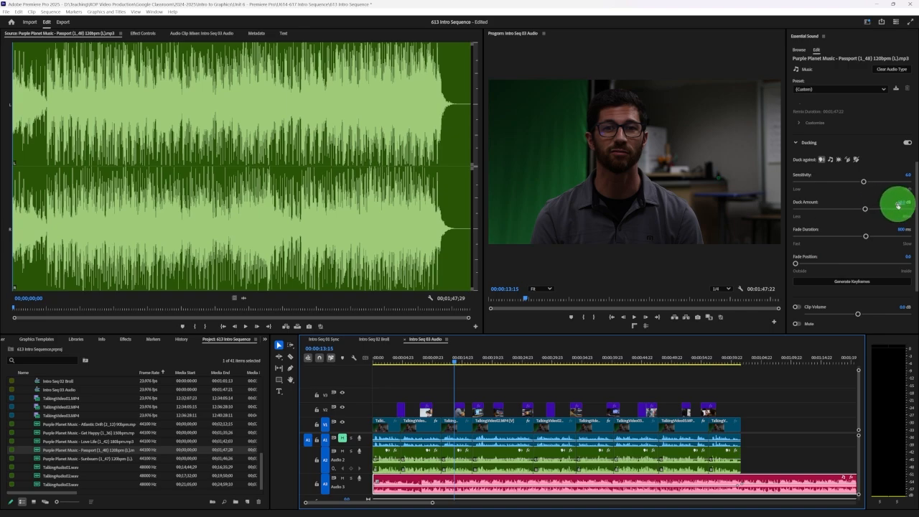
Try a duck amount of about -22.3 dB, regenerate the ducking keyframes and play the result
{"action": "left_click", "coordinate": [865, 209]}
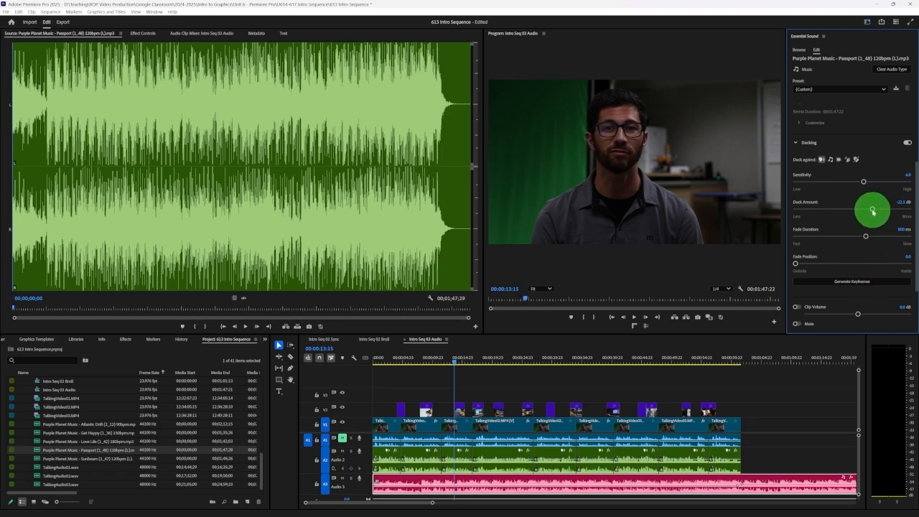
{"action": "left_click", "coordinate": [873, 210]}
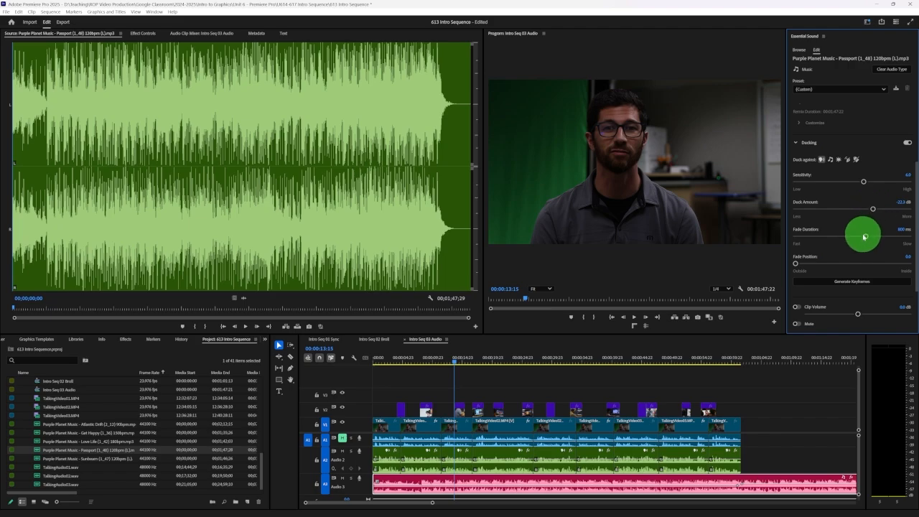
{"action": "left_click", "coordinate": [857, 283]}
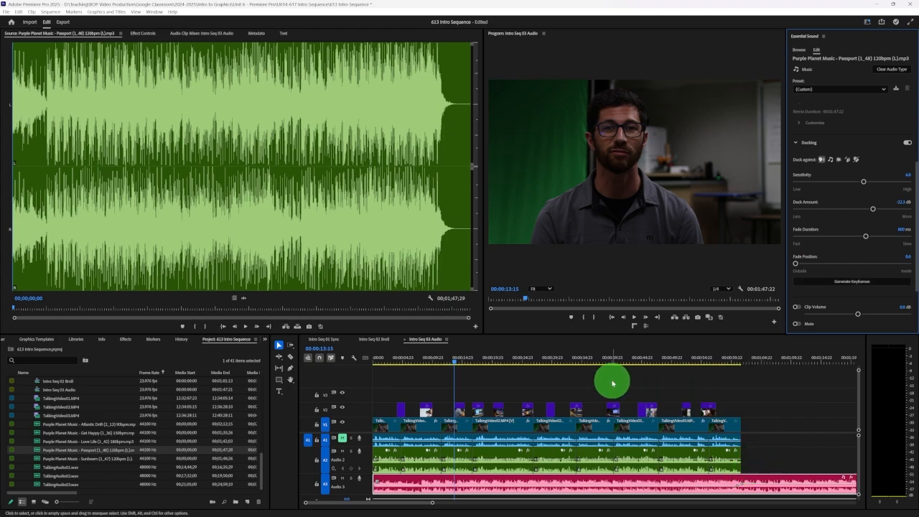
{"action": "key", "text": "space"}
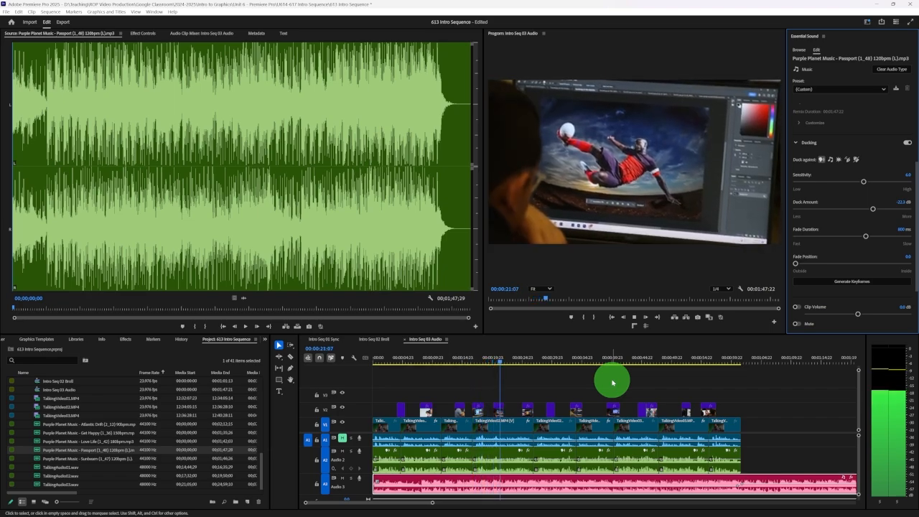
{"action": "key", "text": "space"}
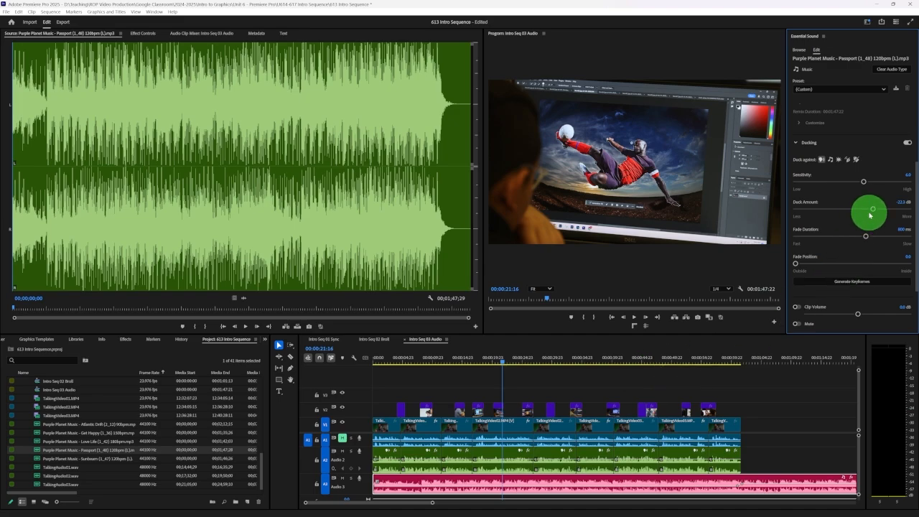
Set the music's duck amount to about -24.2 dB, regenerate the ducking keyframes and play a few seconds of the mix
{"action": "left_click_drag", "start_coordinate": [873, 210], "coordinate": [874, 210]}
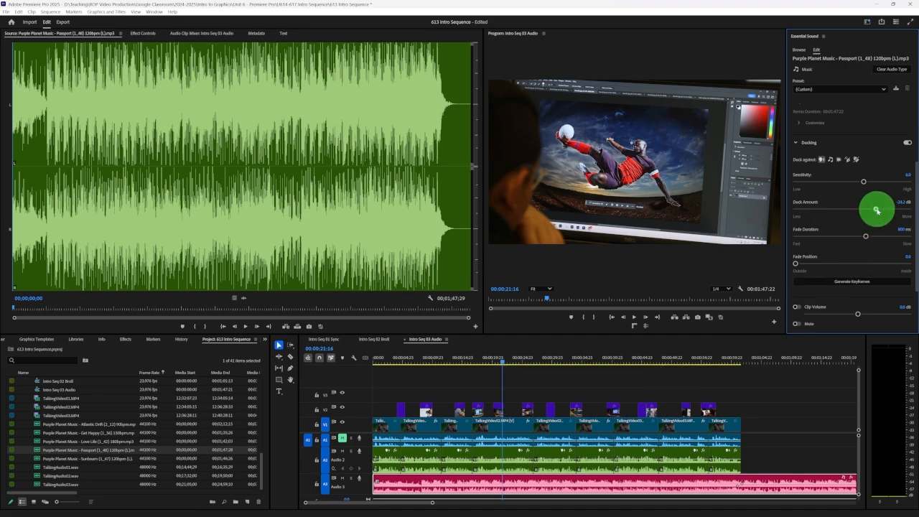
{"action": "left_click", "coordinate": [851, 282]}
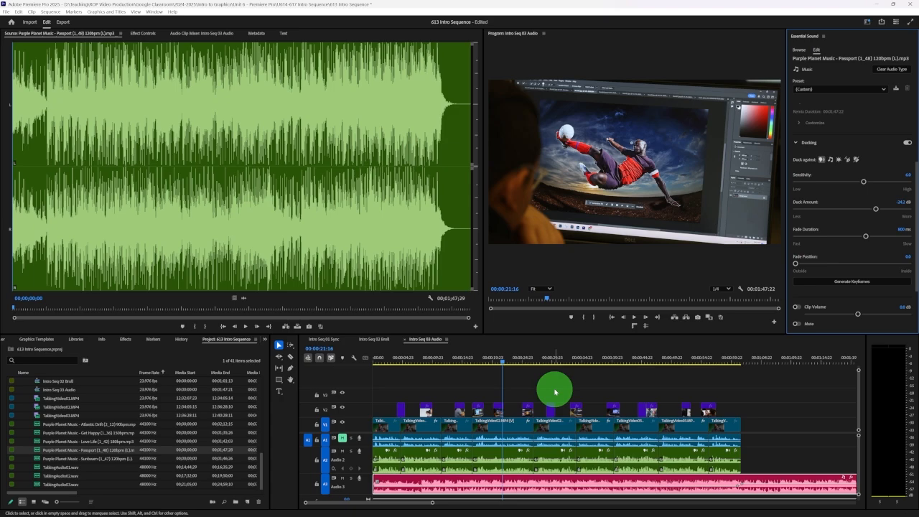
{"action": "key", "text": "space"}
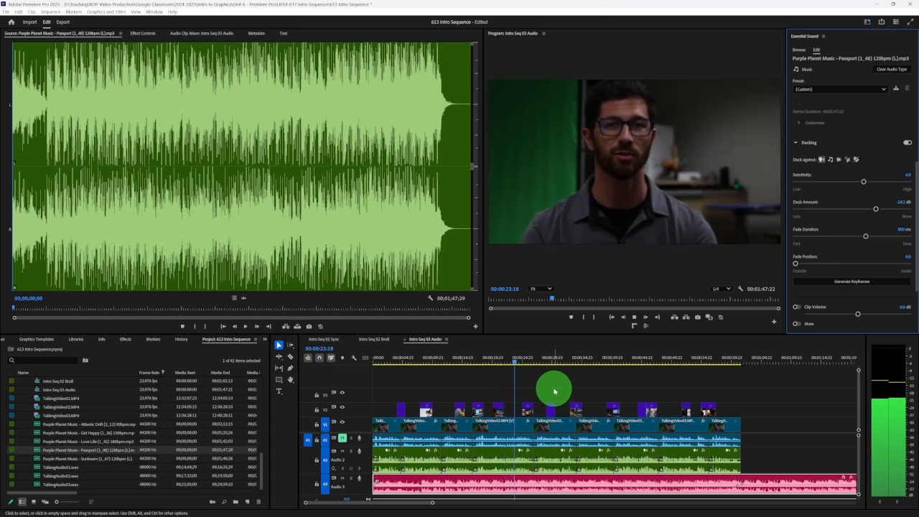
{"action": "key", "text": "space"}
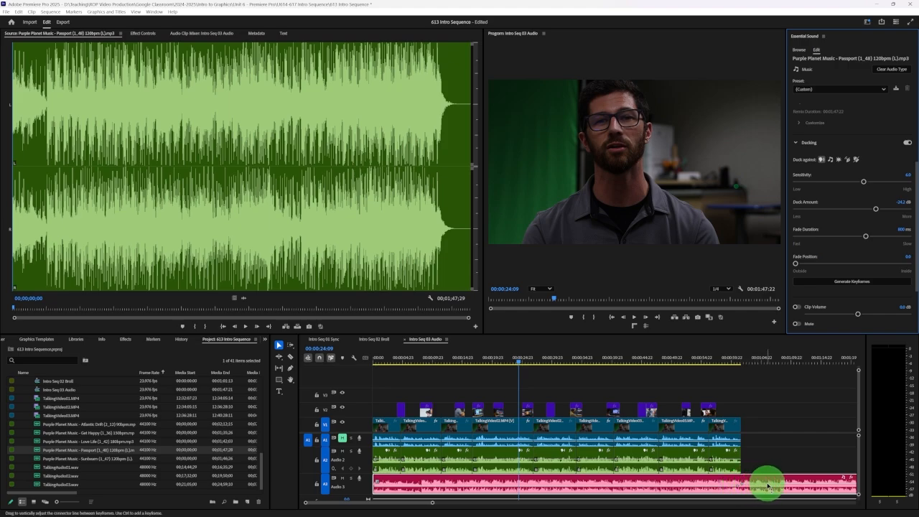
Play from about 00:00:57:14 past the last dialogue clip to hear how the music level rises
{"action": "left_click", "coordinate": [719, 360]}
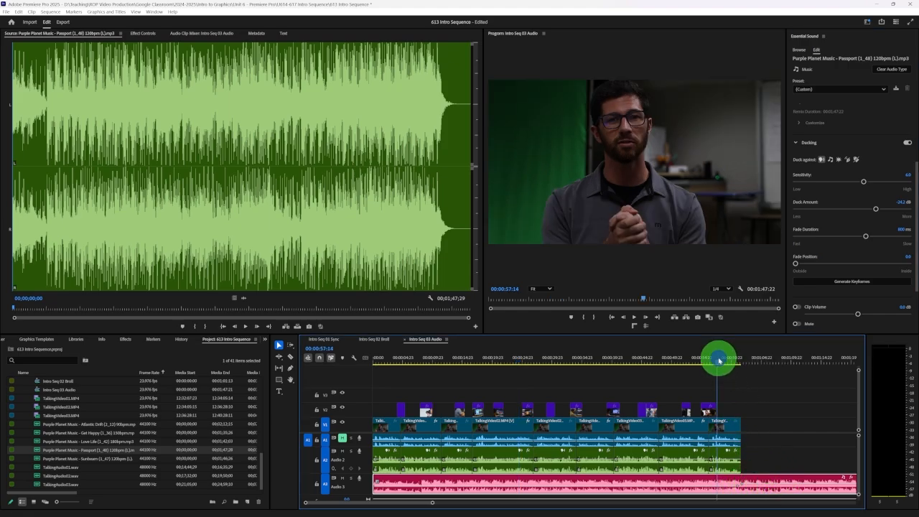
{"action": "left_click", "coordinate": [776, 410]}
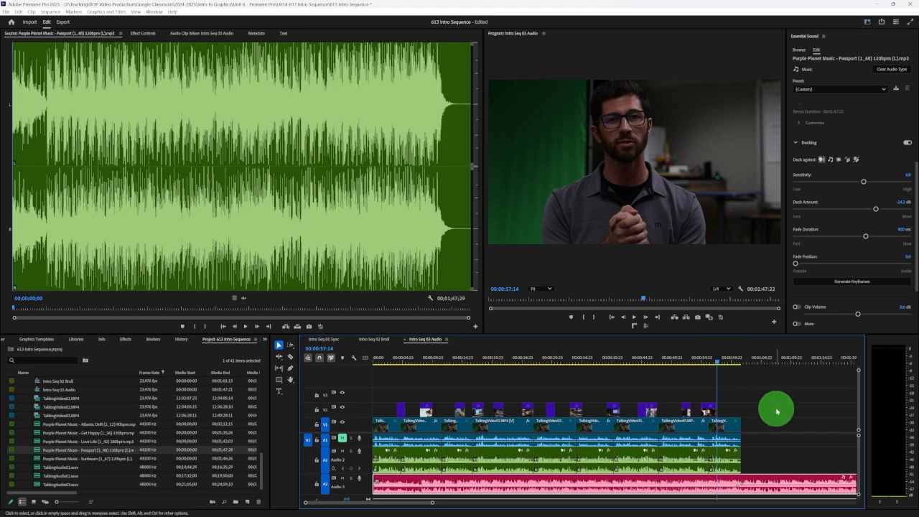
{"action": "key", "text": "space"}
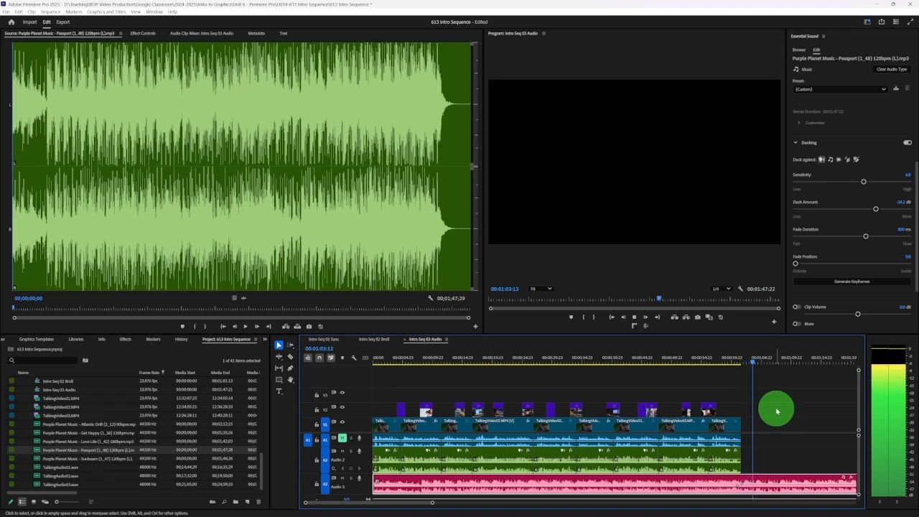
{"action": "key", "text": "space"}
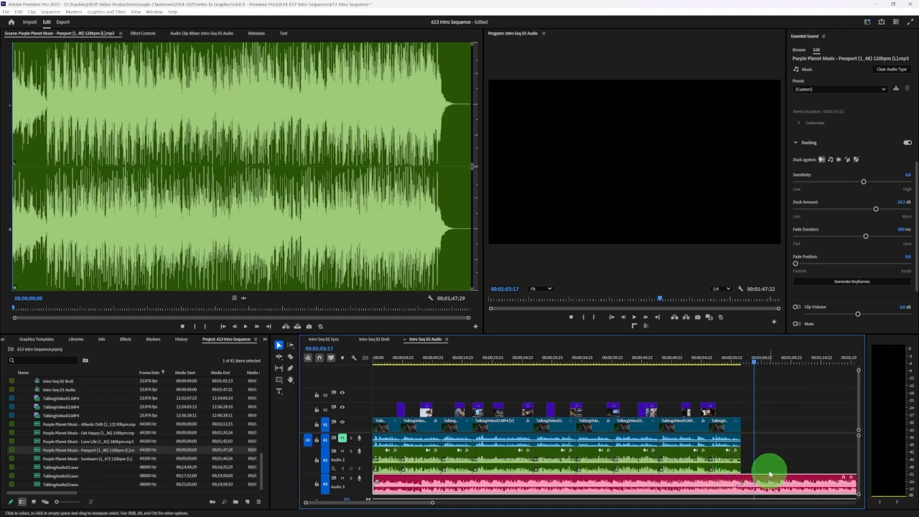
Lower the volume line of the A3 music after the last dialogue clip while playing that section
{"action": "left_click_drag", "start_coordinate": [432, 502], "coordinate": [410, 502]}
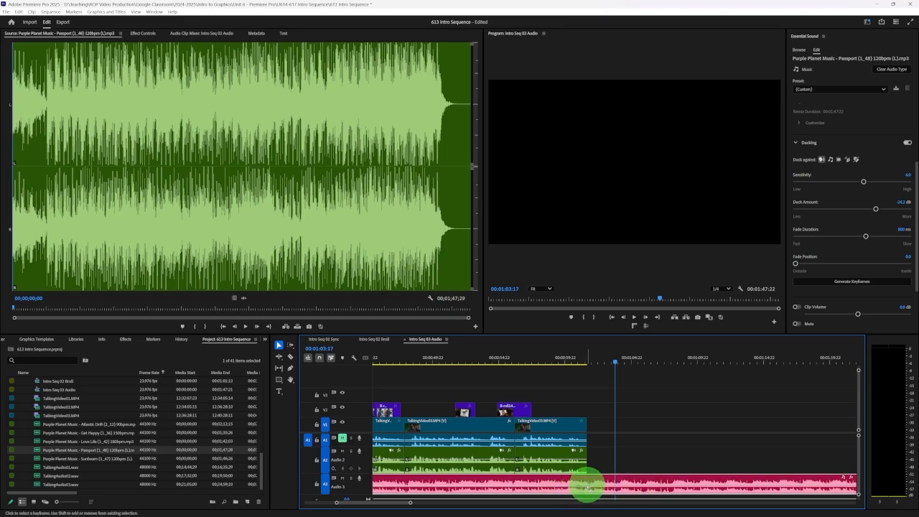
{"action": "left_click", "coordinate": [575, 361]}
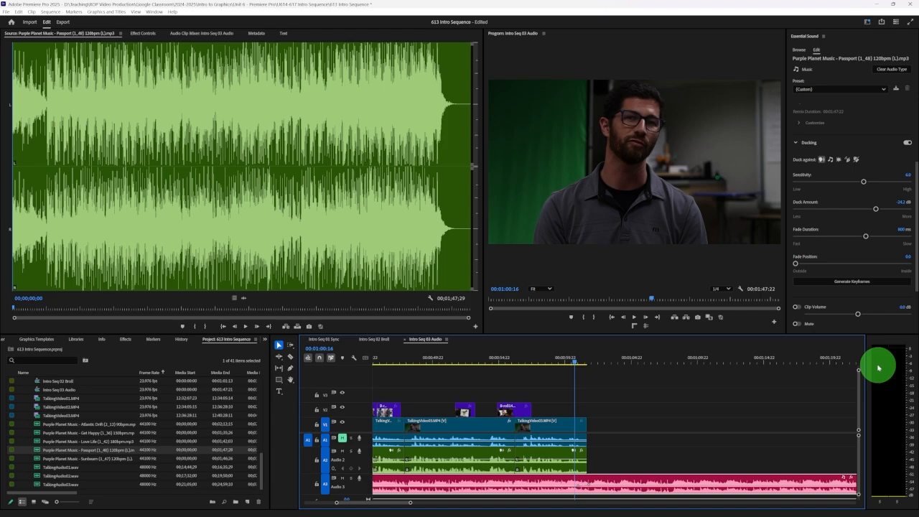
{"action": "key", "text": "space"}
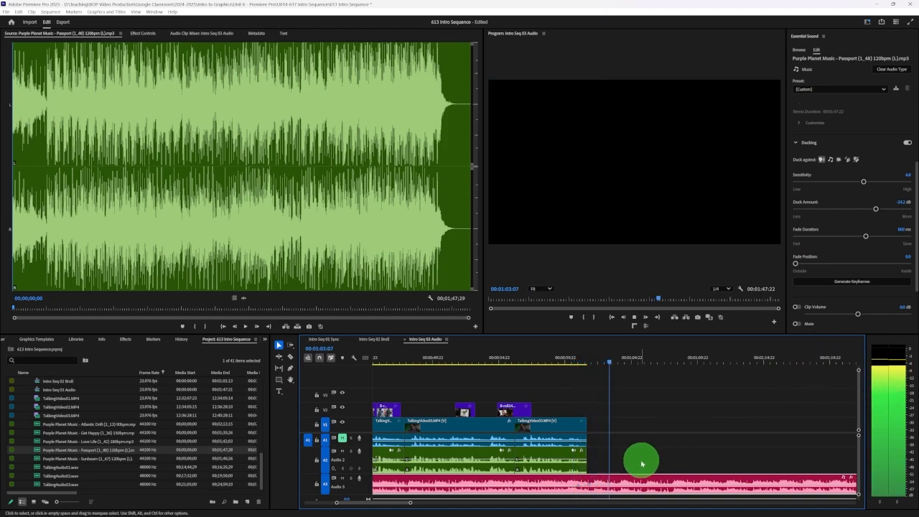
{"action": "mouse_move", "coordinate": [662, 484]}
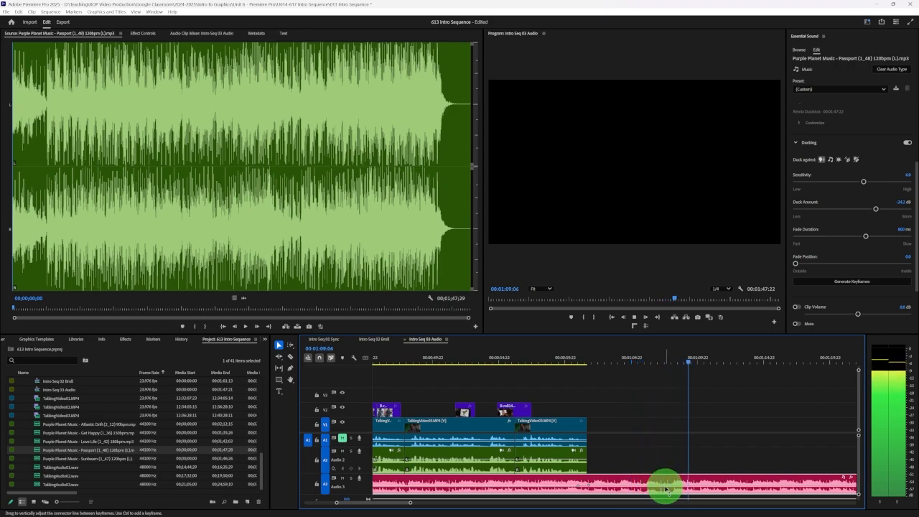
{"action": "left_click_drag", "start_coordinate": [665, 490], "coordinate": [667, 491]}
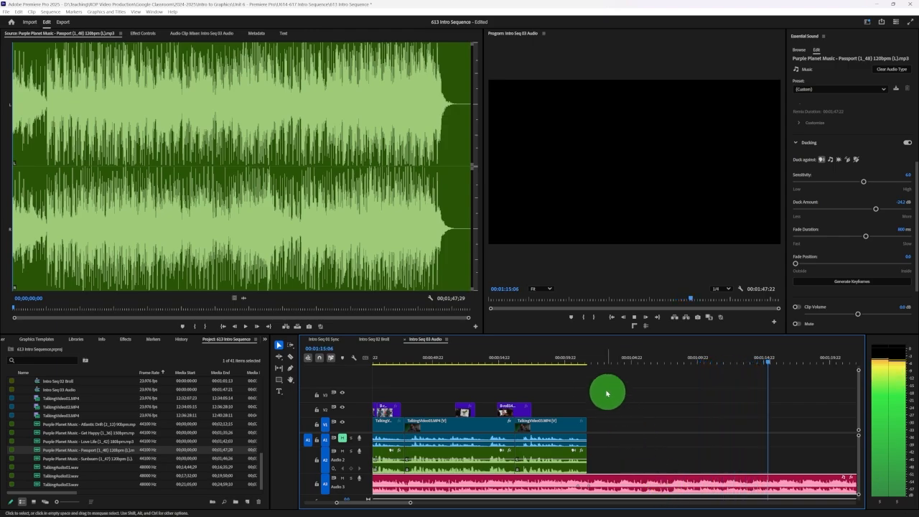
Replay the transition from the end of the dialogue into the music-only section twice and stop playback
{"action": "left_click", "coordinate": [582, 357]}
{"action": "key", "text": "space"}
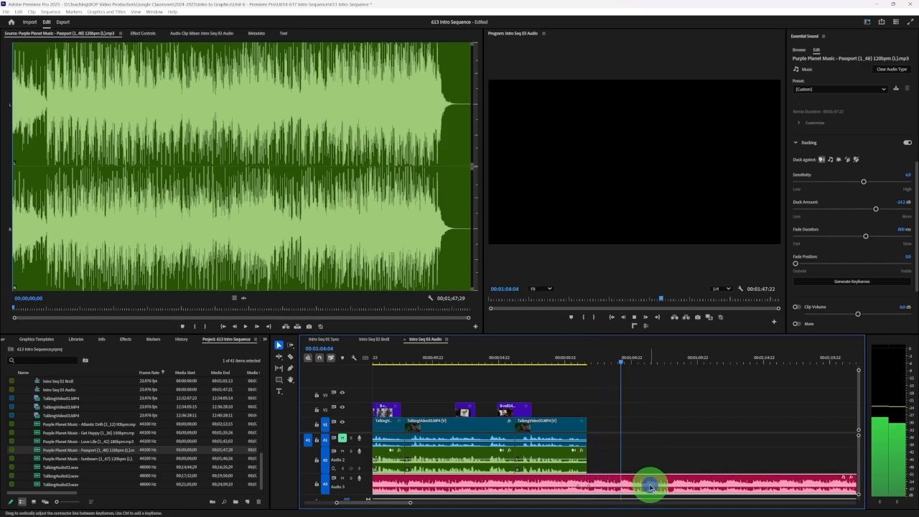
{"action": "left_click", "coordinate": [582, 359]}
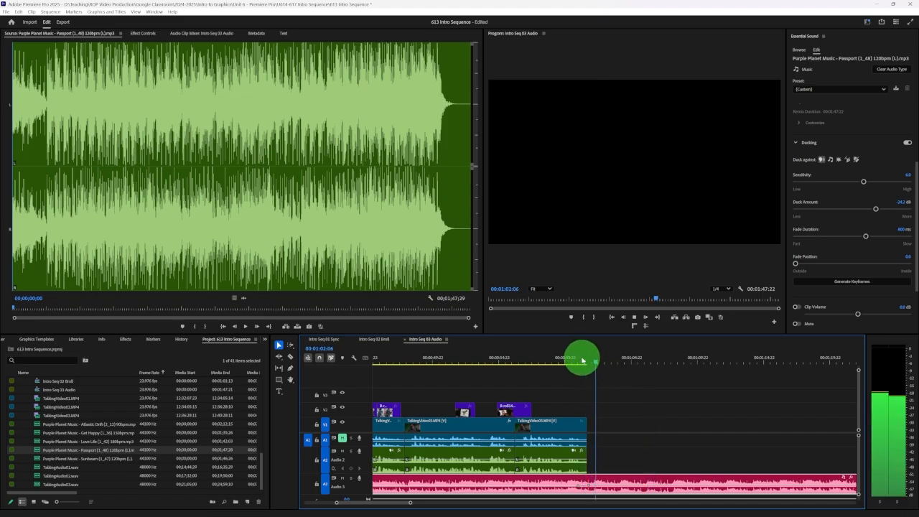
{"action": "key", "text": "space"}
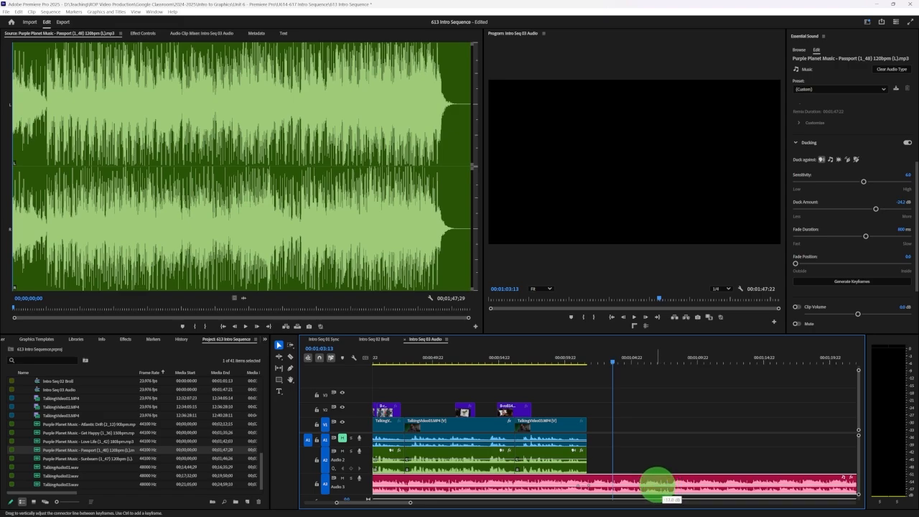
Play the transition from the end of the dialogue into the music-only section three times to judge the music level
{"action": "left_click", "coordinate": [581, 361]}
{"action": "key", "text": "space"}
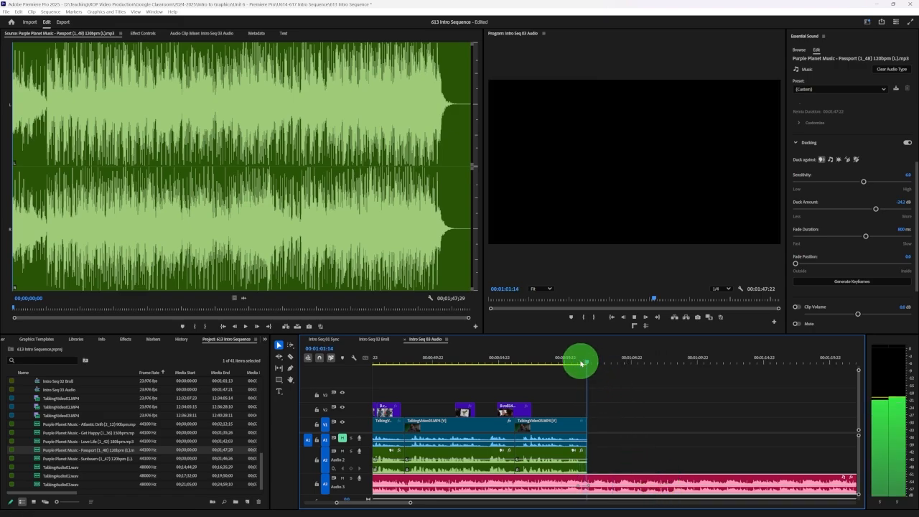
{"action": "key", "text": "space"}
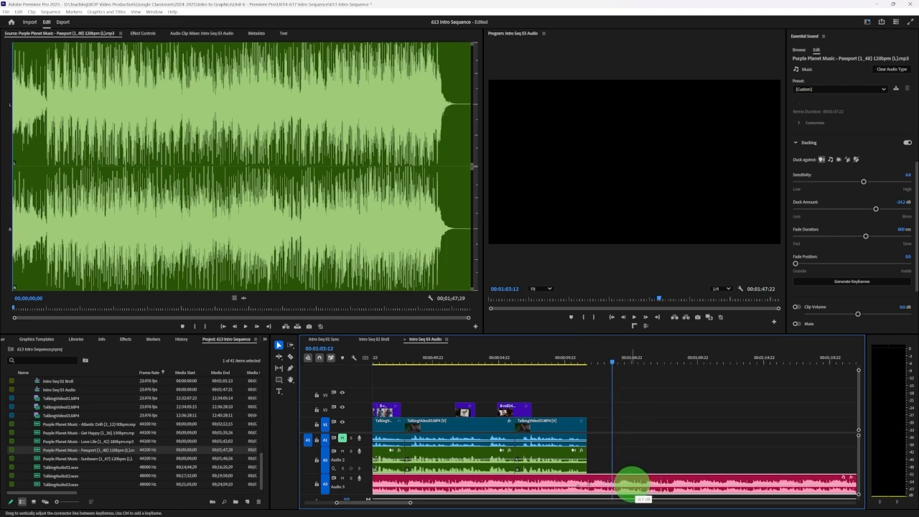
{"action": "left_click", "coordinate": [574, 361]}
{"action": "key", "text": "space"}
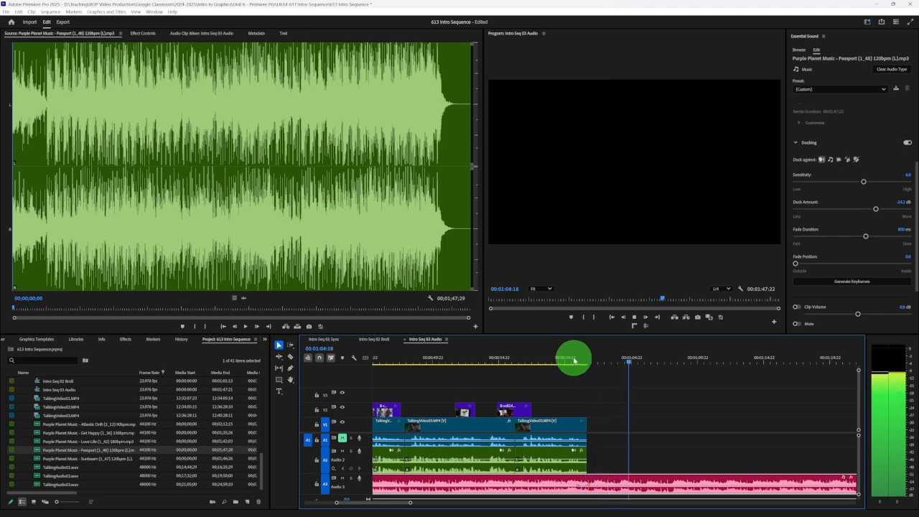
{"action": "key", "text": "space"}
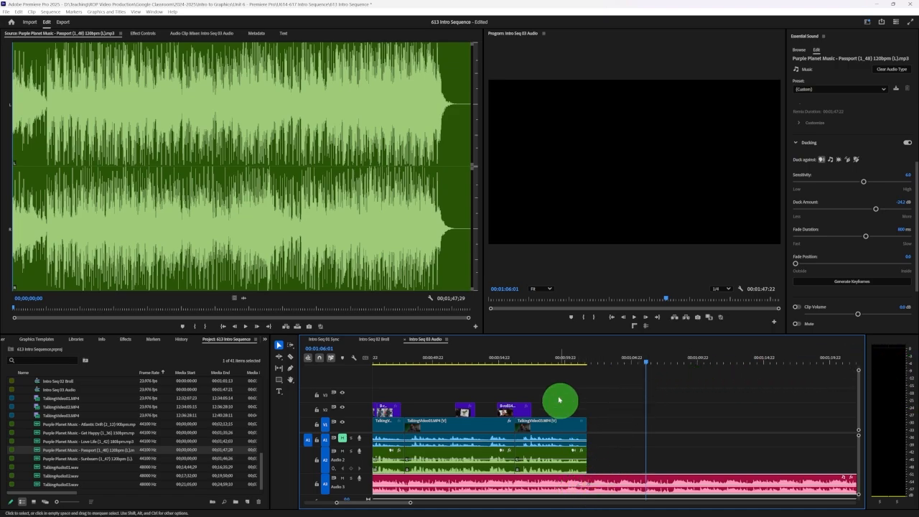
{"action": "left_click", "coordinate": [533, 361]}
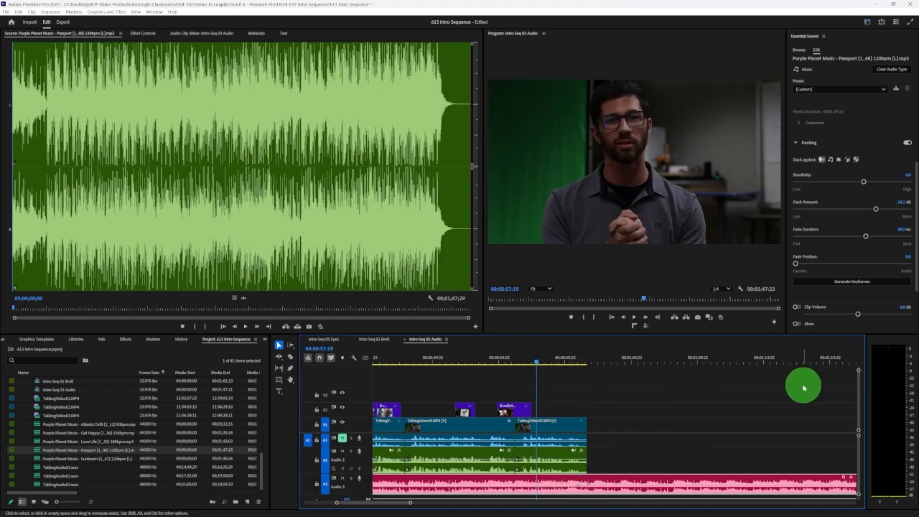
{"action": "key", "text": "space"}
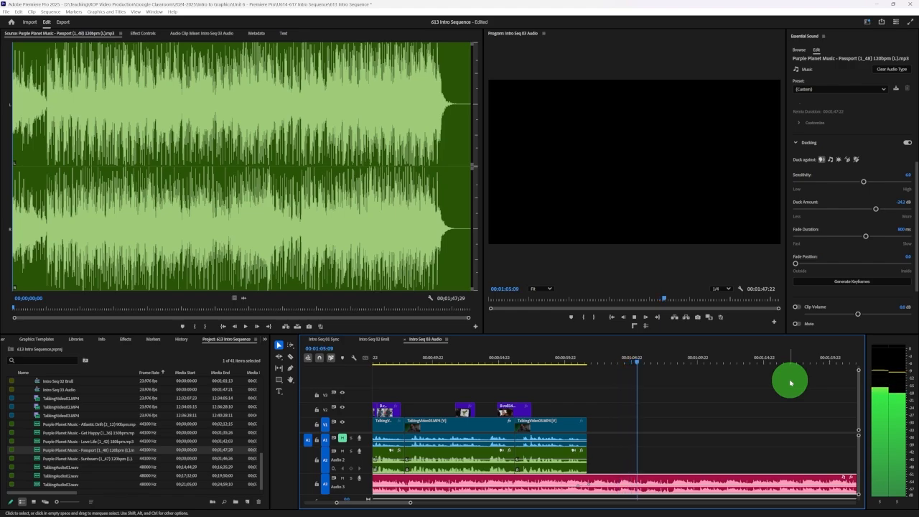
{"action": "left_click", "coordinate": [789, 382]}
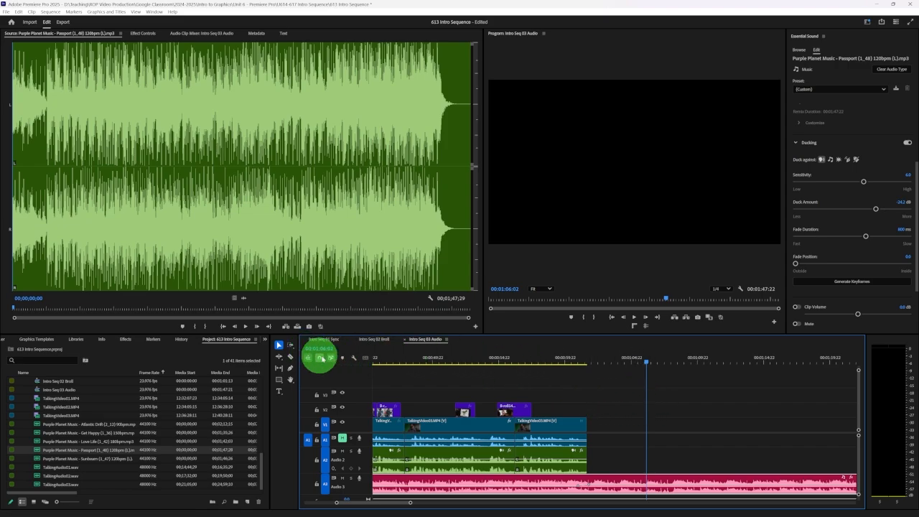
Open the U613 EXERCISE FILES bin in icon view and browse its B-roll thumbnails
{"action": "left_click_drag", "start_coordinate": [414, 504], "coordinate": [477, 502]}
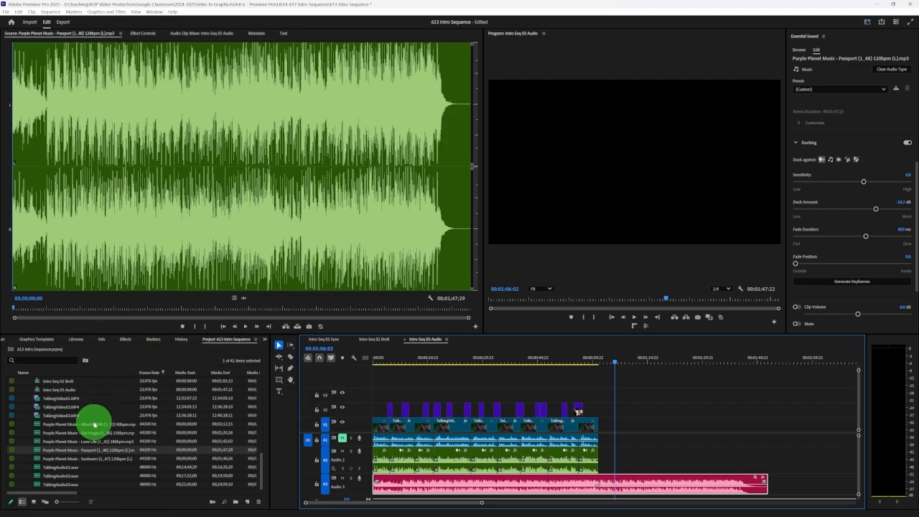
{"action": "scroll", "coordinate": [94, 424], "scroll_direction": "up", "scroll_amount": 5}
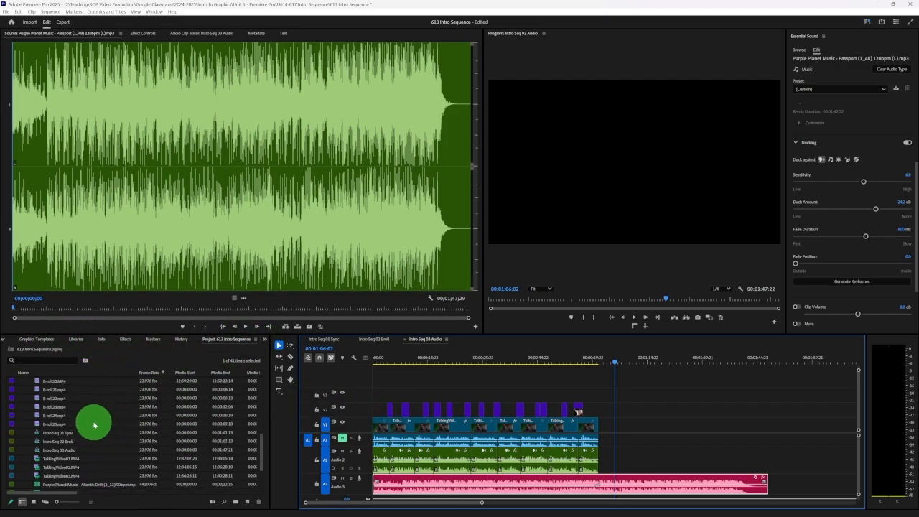
{"action": "left_click", "coordinate": [34, 501]}
{"action": "double_click", "coordinate": [58, 402]}
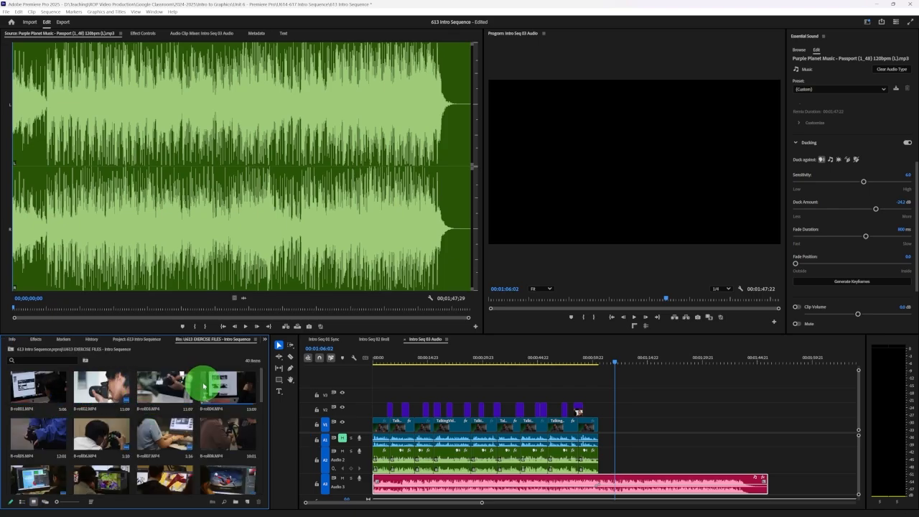
{"action": "left_click", "coordinate": [431, 364]}
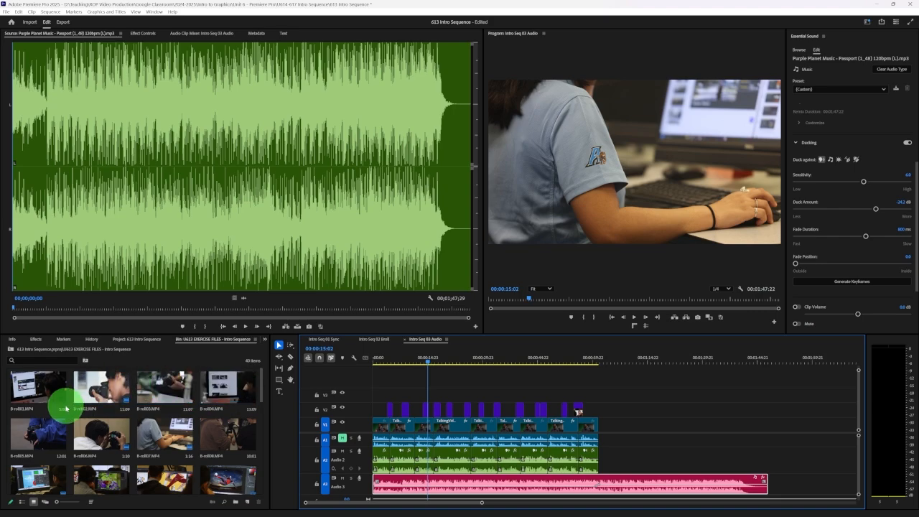
{"action": "scroll", "coordinate": [68, 404], "scroll_direction": "down", "scroll_amount": 3}
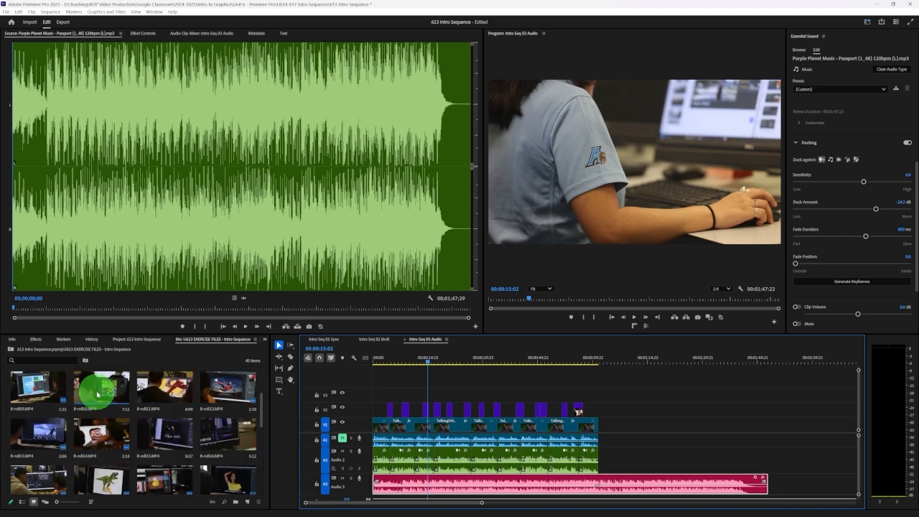
{"action": "left_click", "coordinate": [600, 411]}
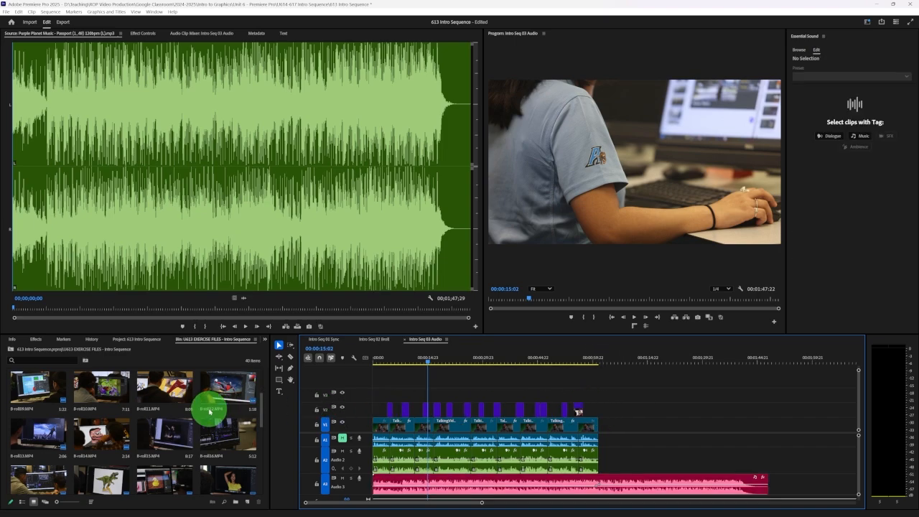
{"action": "scroll", "coordinate": [209, 411], "scroll_direction": "up", "scroll_amount": 2}
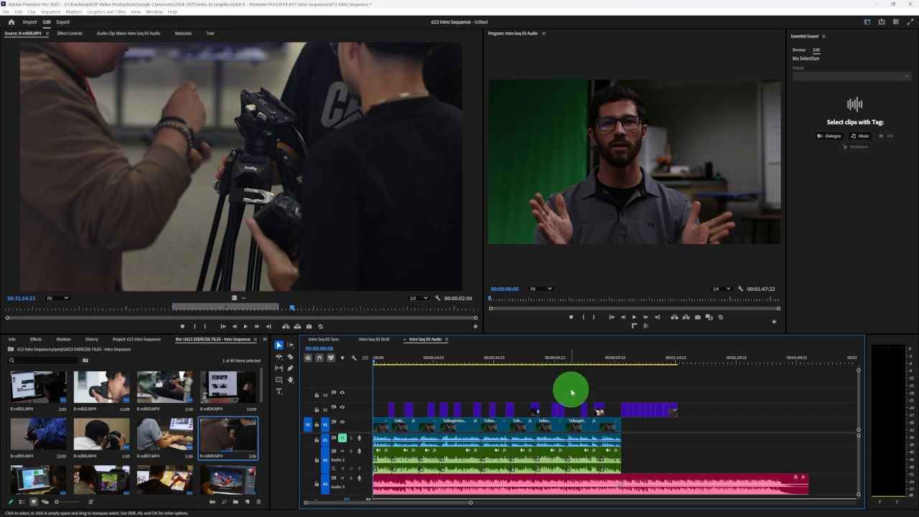
Scrub through the B-roll montage after the last dialogue clip and play from 00:00:55:21 past its end
{"action": "left_click", "coordinate": [624, 361]}
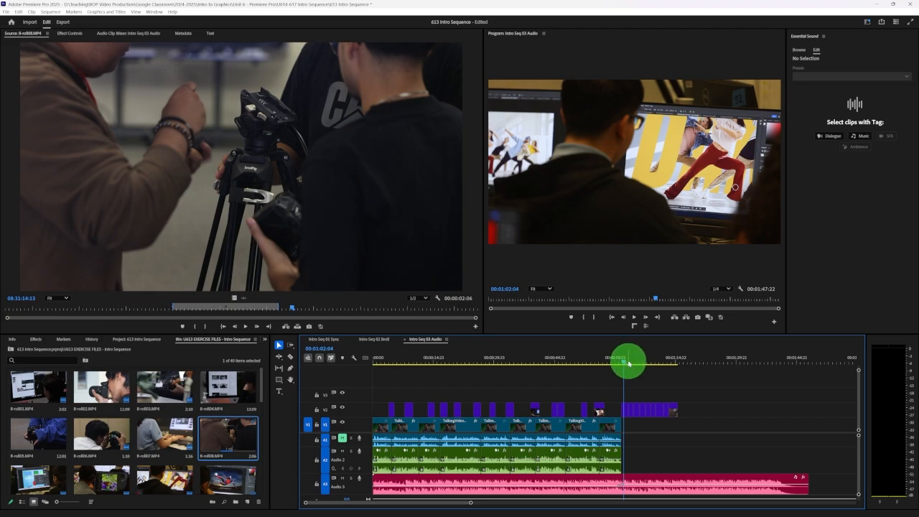
{"action": "left_click_drag", "start_coordinate": [628, 363], "coordinate": [631, 363]}
{"action": "left_click", "coordinate": [636, 363]}
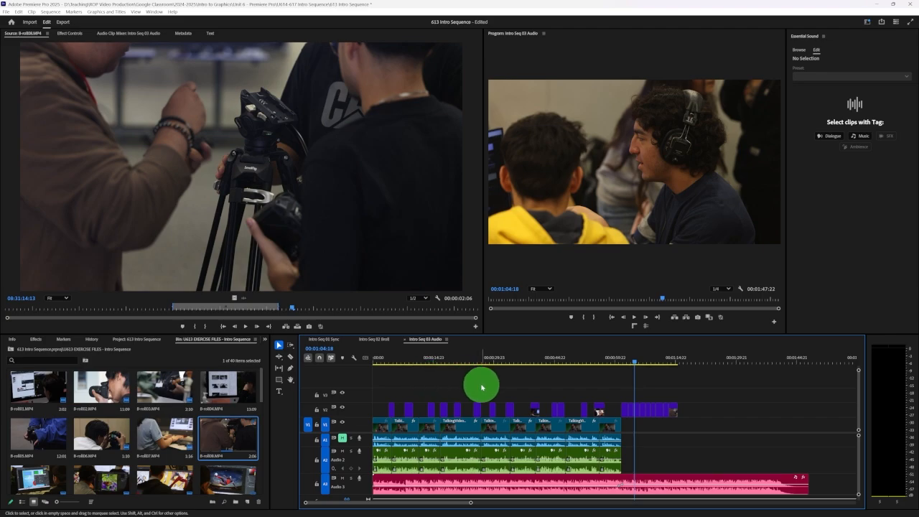
{"action": "left_click", "coordinate": [625, 361]}
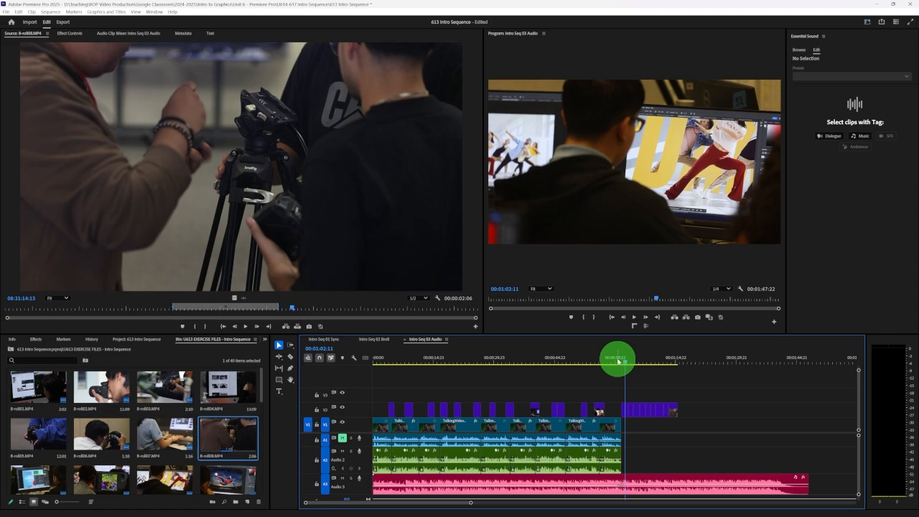
{"action": "left_click", "coordinate": [613, 361]}
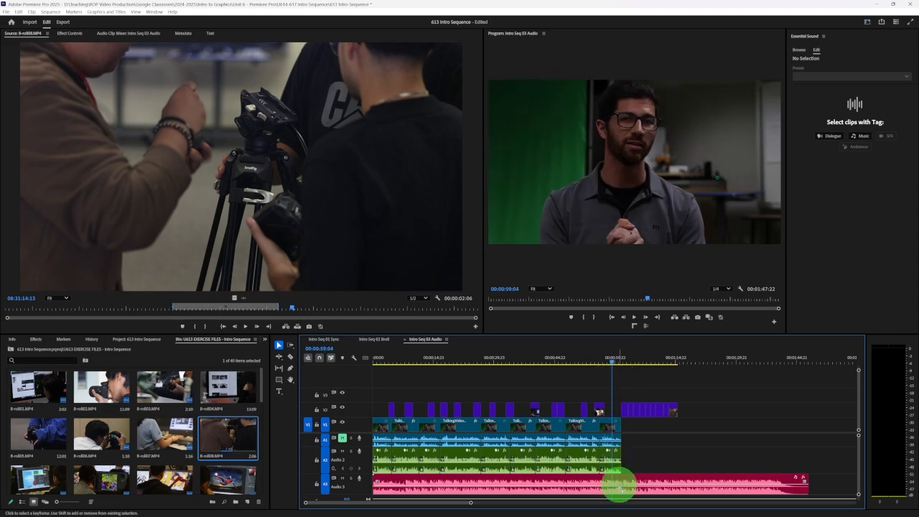
{"action": "left_click", "coordinate": [598, 361]}
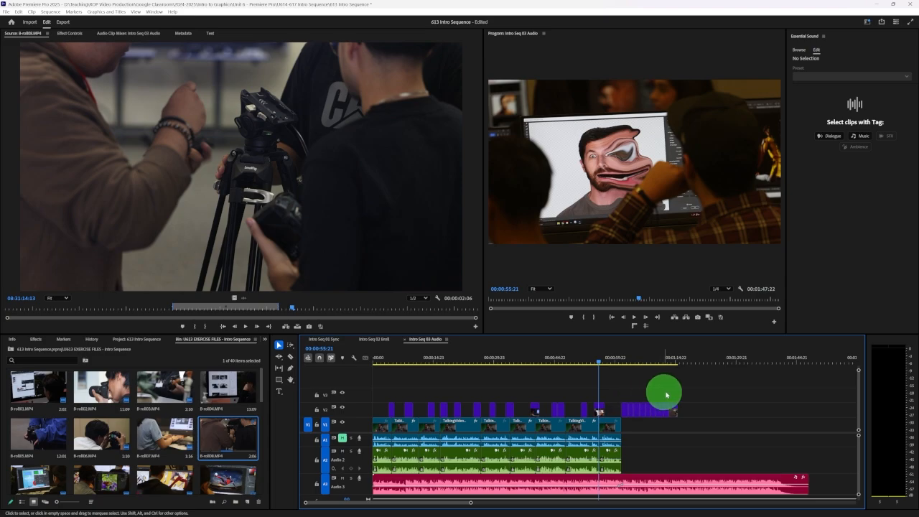
{"action": "key", "text": "space"}
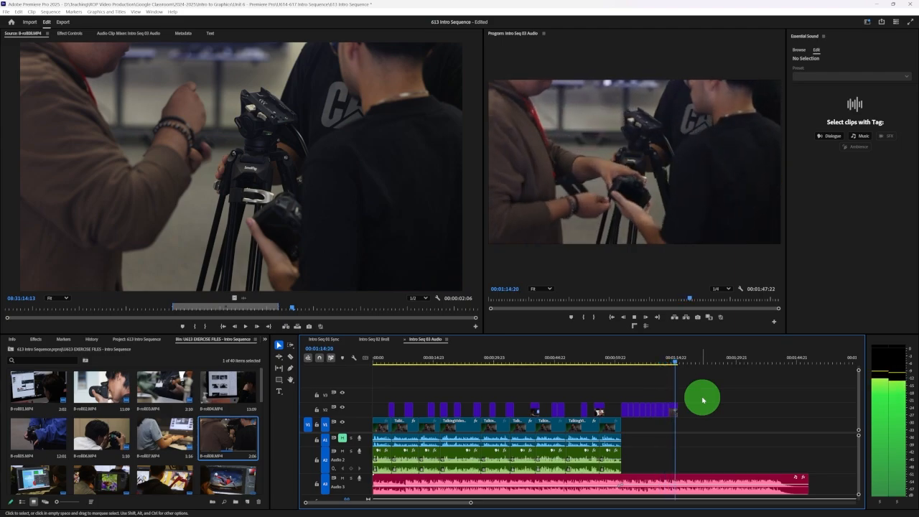
{"action": "key", "text": "space"}
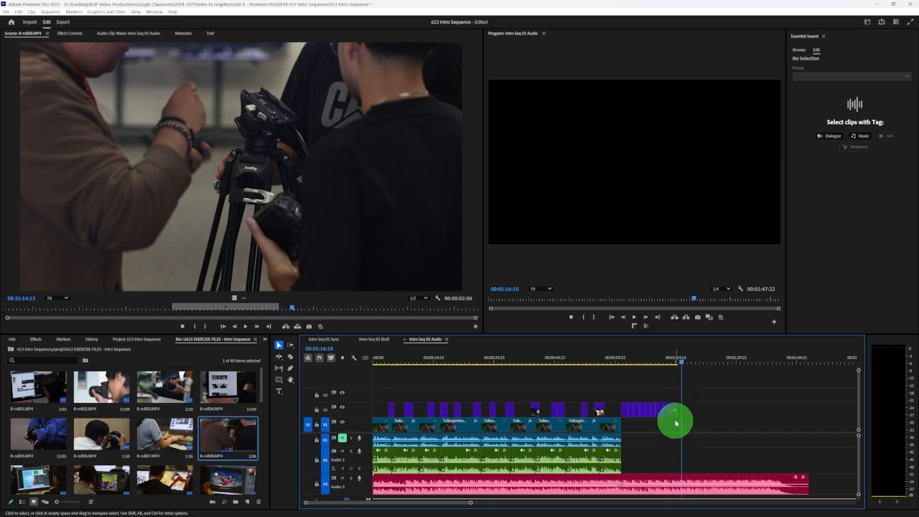
Locate the end of the last B-roll clip on V2 and play from 00:01:13:05 past it to hear the music continue
{"action": "left_click", "coordinate": [677, 362]}
{"action": "left_click_drag", "start_coordinate": [677, 362], "coordinate": [678, 362]}
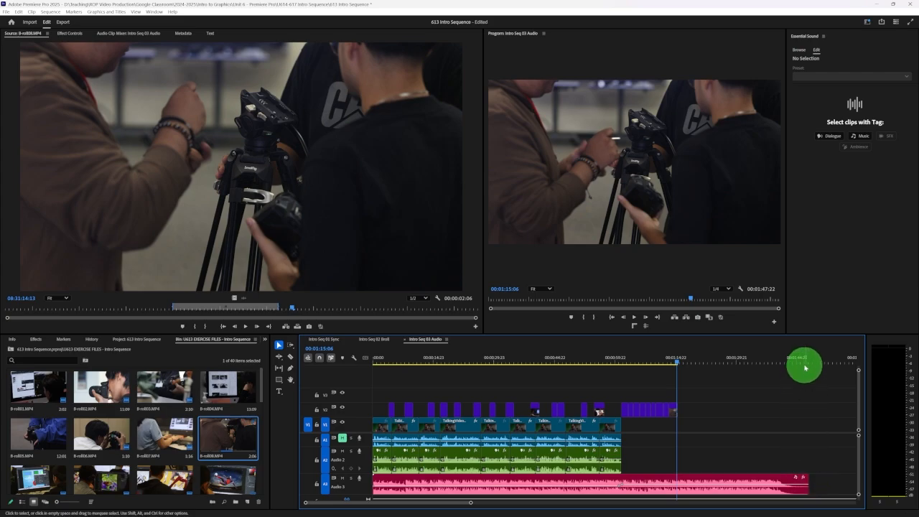
{"action": "left_click", "coordinate": [669, 360]}
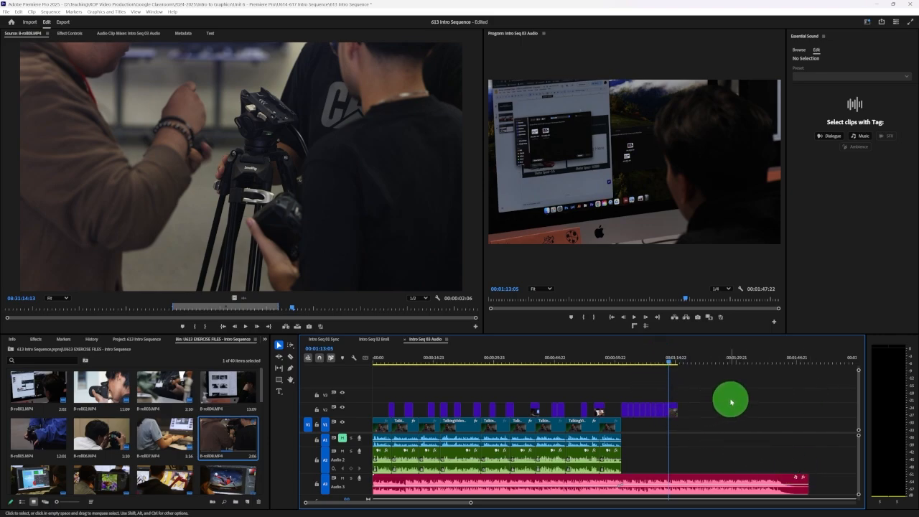
{"action": "key", "text": "space"}
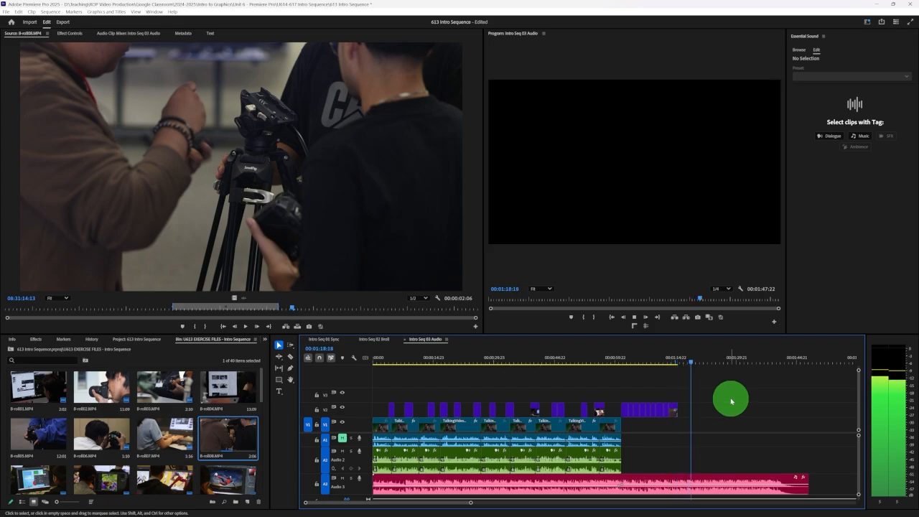
{"action": "key", "text": "space"}
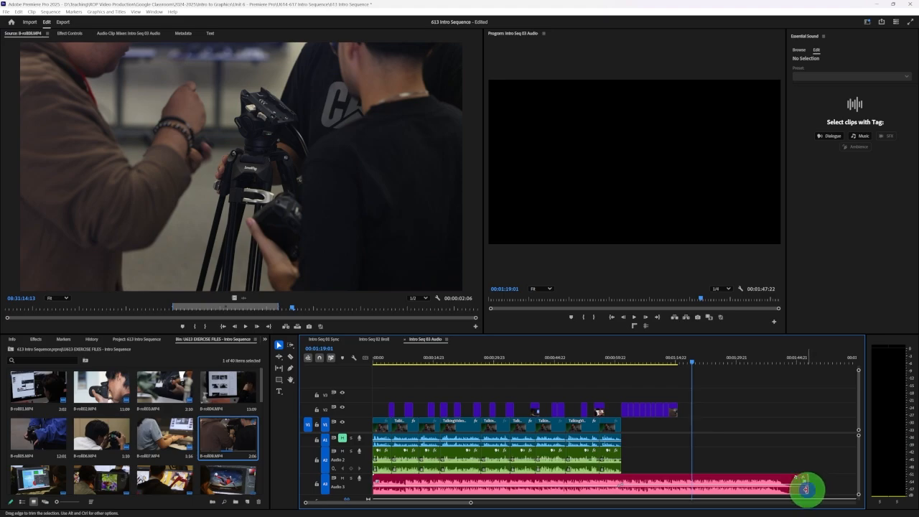
Trim the end of the A3 music to the last B-roll clip's end at 00:01:15:13 and play the ending from 00:01:12:08
{"action": "left_click_drag", "start_coordinate": [806, 489], "coordinate": [678, 480]}
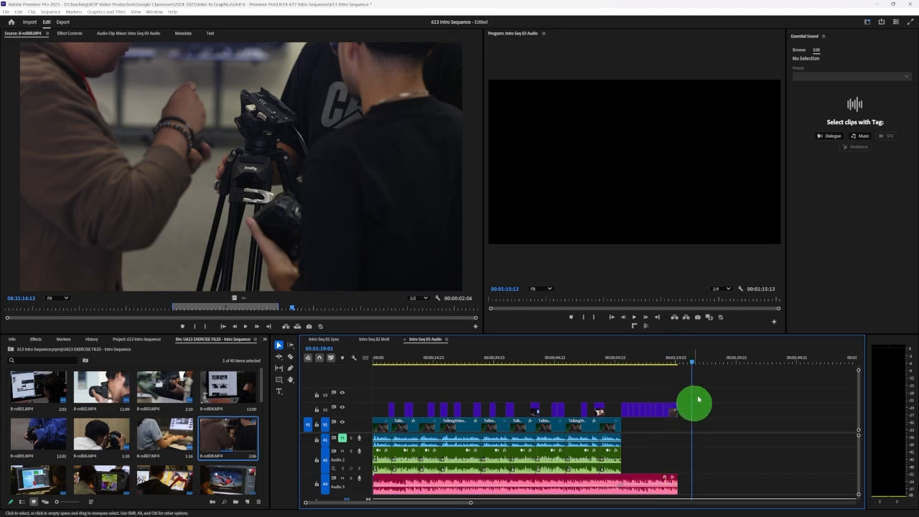
{"action": "left_click", "coordinate": [672, 362]}
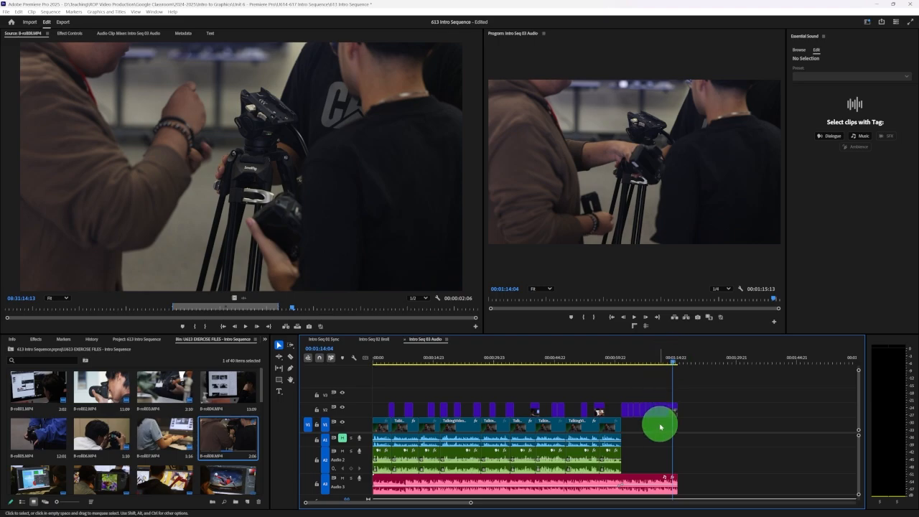
{"action": "left_click_drag", "start_coordinate": [470, 502], "coordinate": [424, 503]}
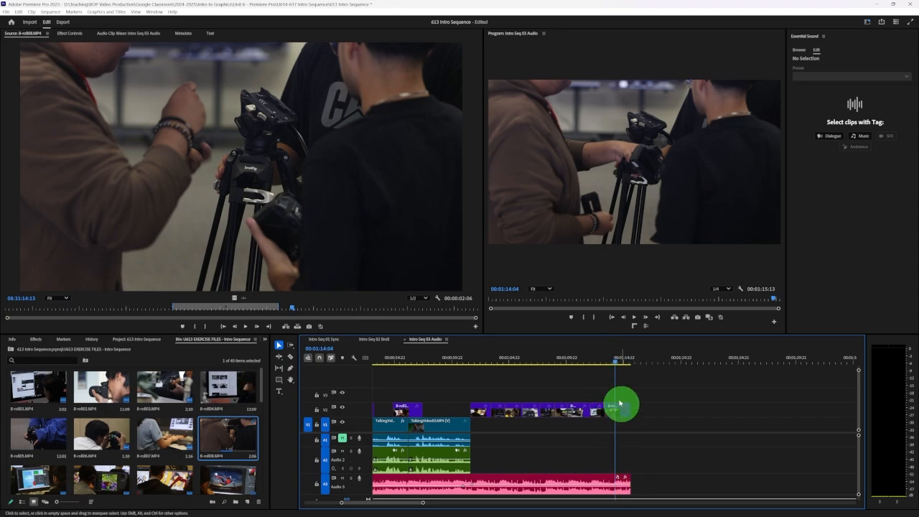
{"action": "left_click", "coordinate": [594, 356]}
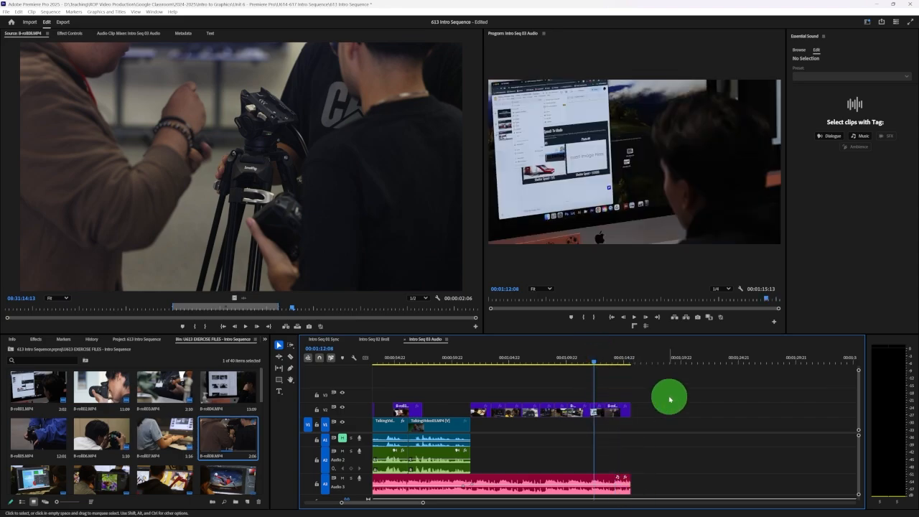
{"action": "key", "text": "space"}
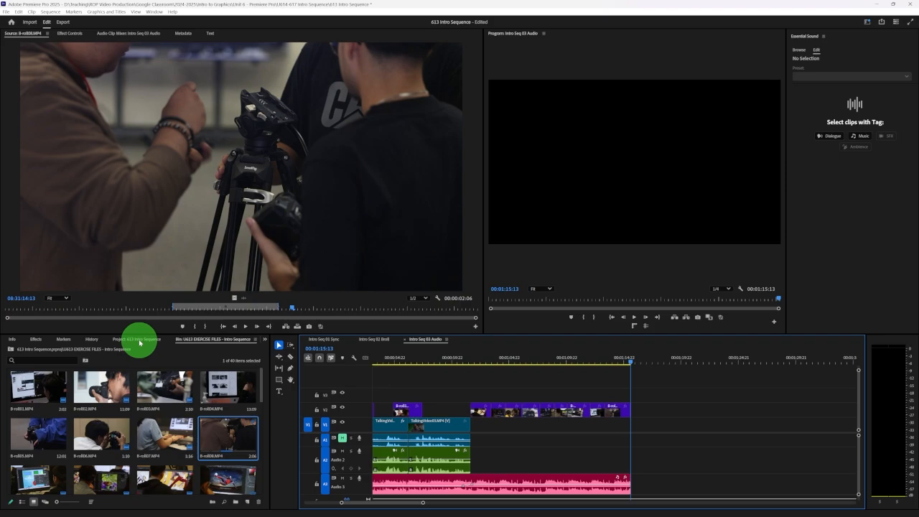
Apply a Cross Dissolve to the end of the last B-roll clip on V2 and scrub through it to 00:01:15:03
{"action": "left_click", "coordinate": [37, 340]}
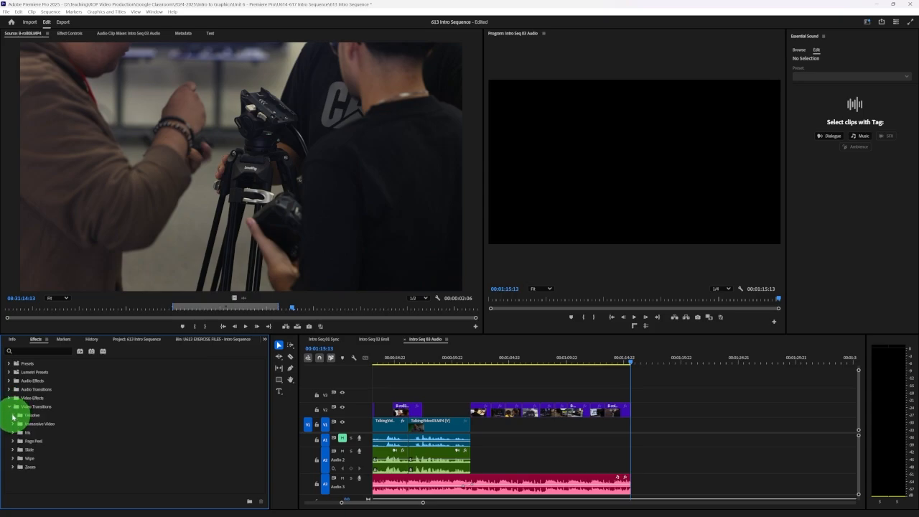
{"action": "left_click", "coordinate": [13, 416]}
{"action": "left_click", "coordinate": [32, 427]}
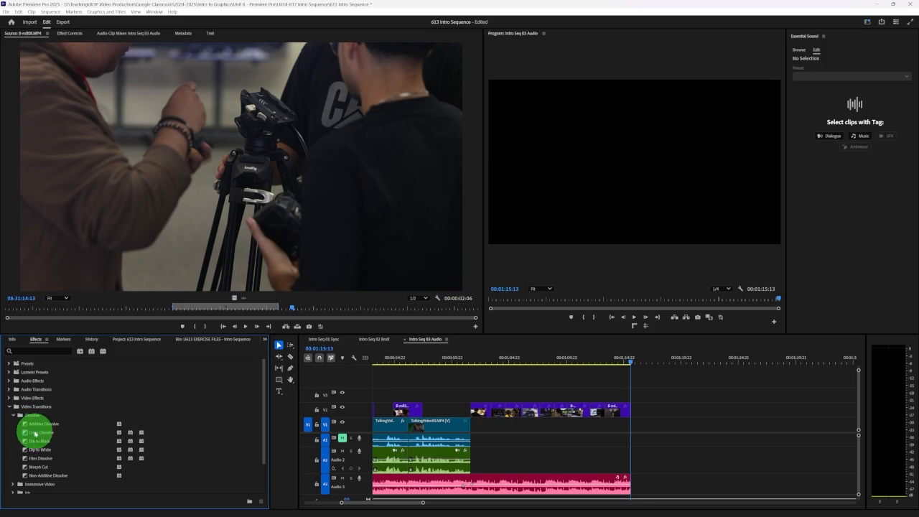
{"action": "left_click_drag", "start_coordinate": [35, 434], "coordinate": [625, 415]}
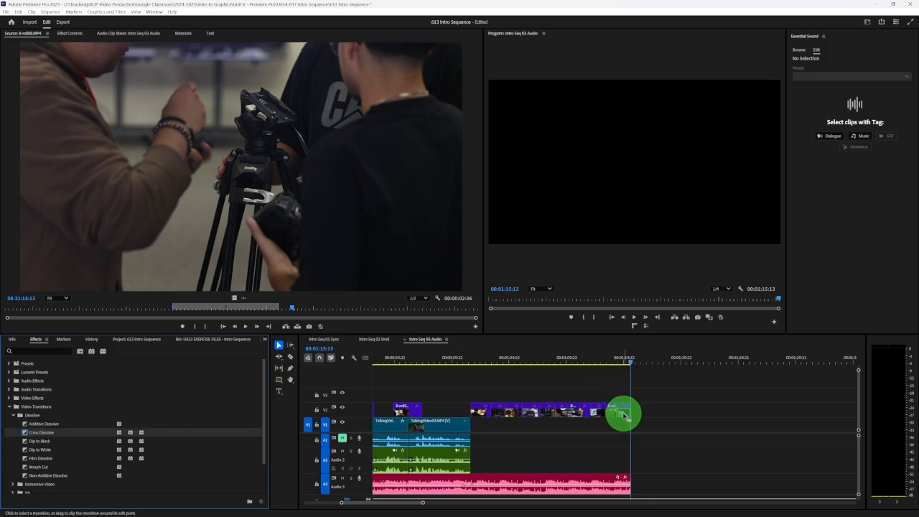
{"action": "left_click_drag", "start_coordinate": [620, 361], "coordinate": [626, 361]}
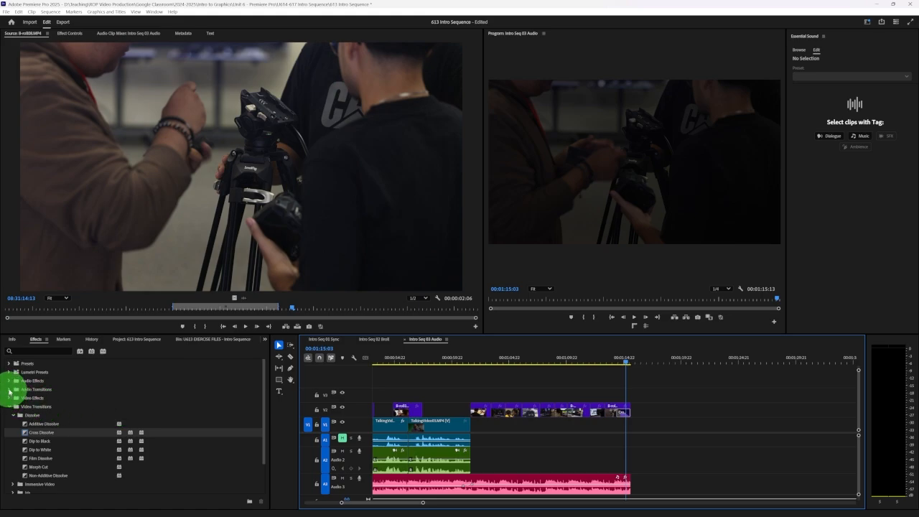
Apply an Exponential Fade to the end of the A3 music and play the ending from 00:01:13:05
{"action": "left_click", "coordinate": [10, 390]}
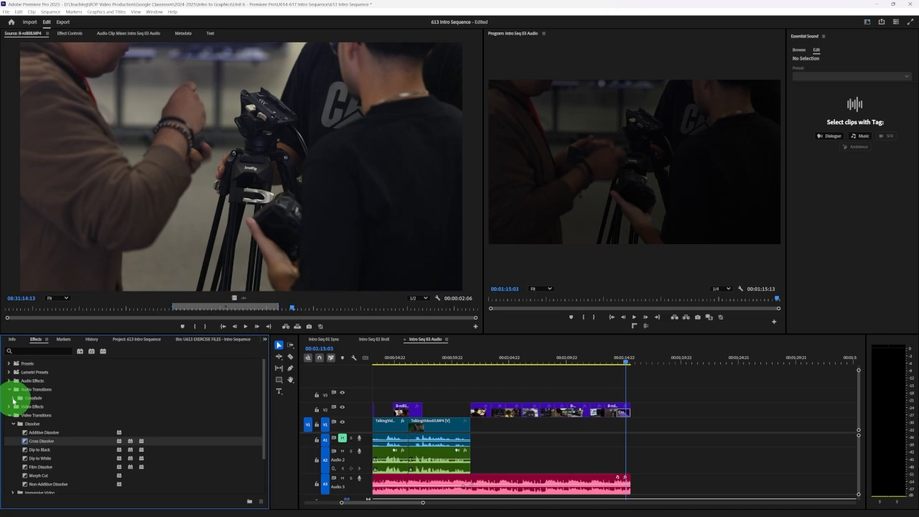
{"action": "left_click", "coordinate": [13, 398]}
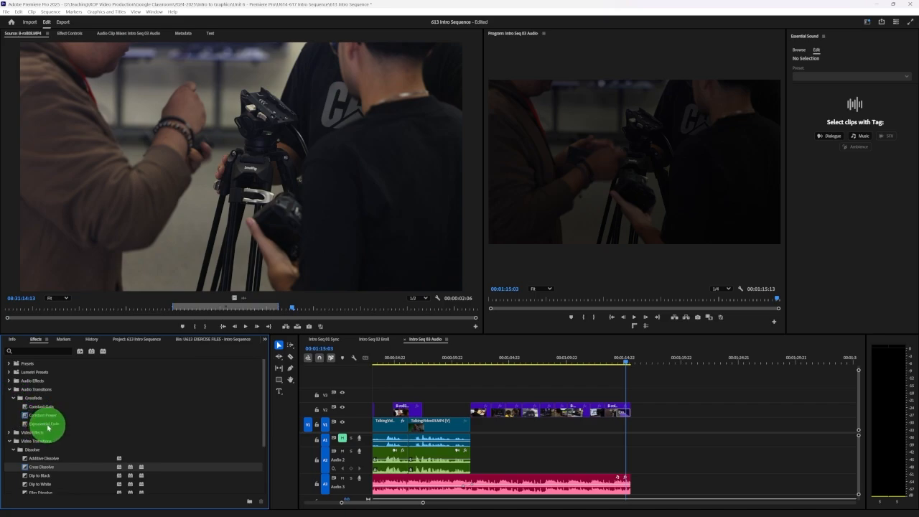
{"action": "left_click_drag", "start_coordinate": [47, 425], "coordinate": [626, 487]}
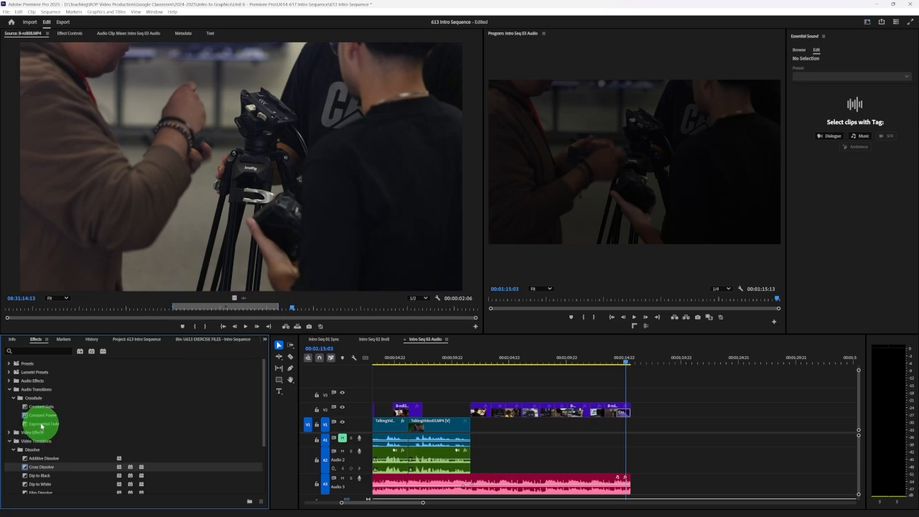
{"action": "left_click_drag", "start_coordinate": [40, 425], "coordinate": [623, 479]}
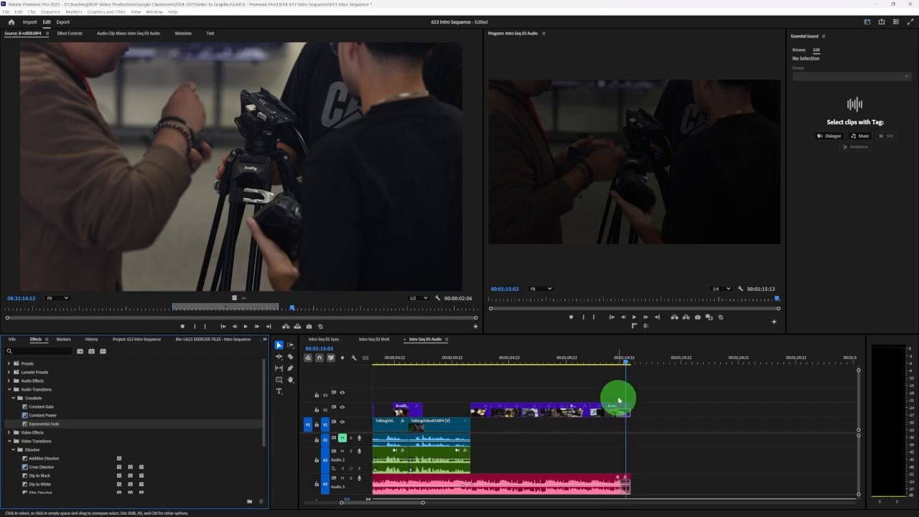
{"action": "left_click", "coordinate": [604, 360]}
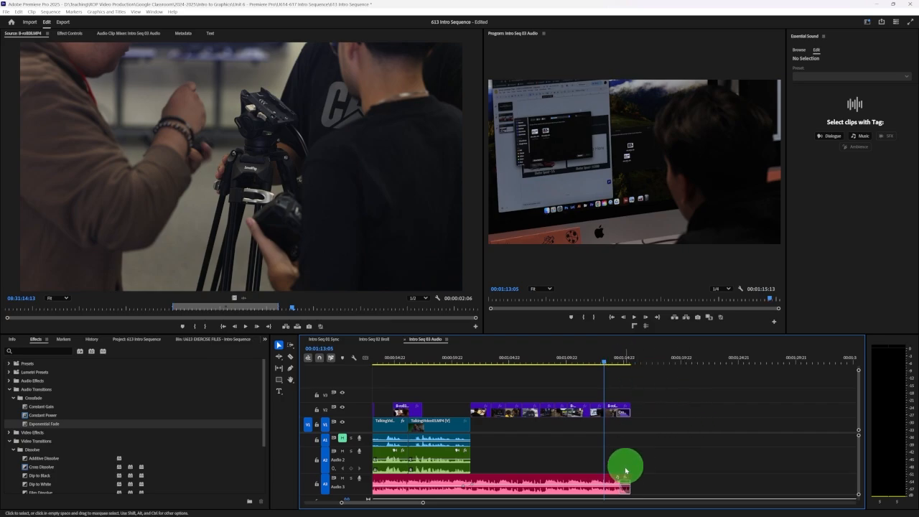
{"action": "key", "text": "space"}
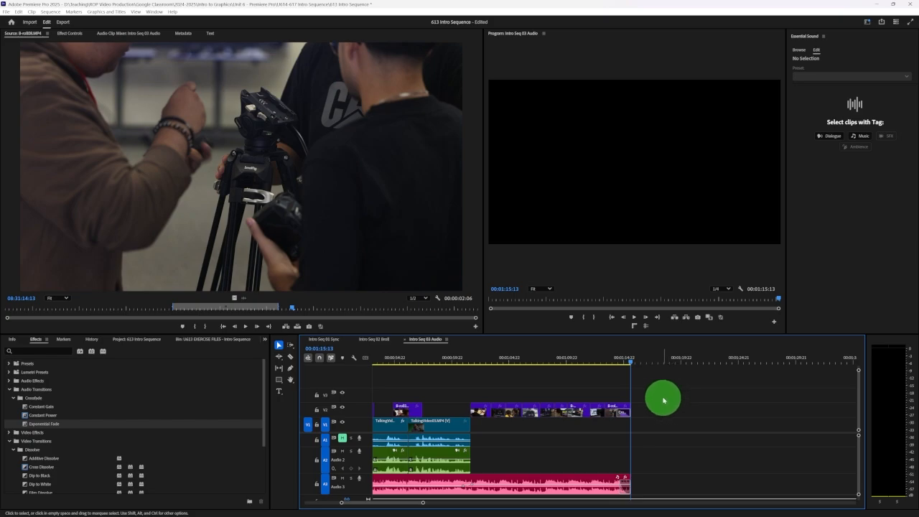
Lengthen the closing Cross Dissolve on V2 to about 1.5 seconds and the A3 Exponential Fade to about 1.7 seconds, then play the ending
{"action": "left_click_drag", "start_coordinate": [423, 503], "coordinate": [402, 502]}
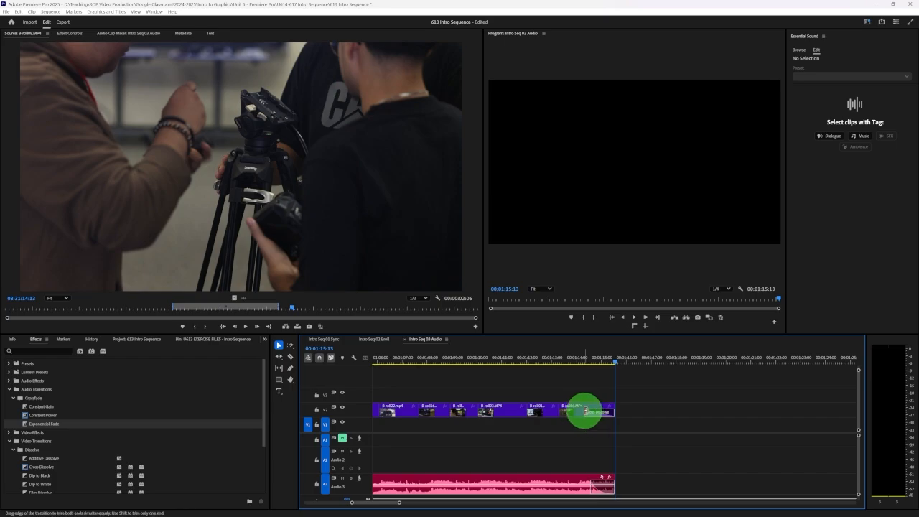
{"action": "left_click_drag", "start_coordinate": [586, 412], "coordinate": [579, 413]}
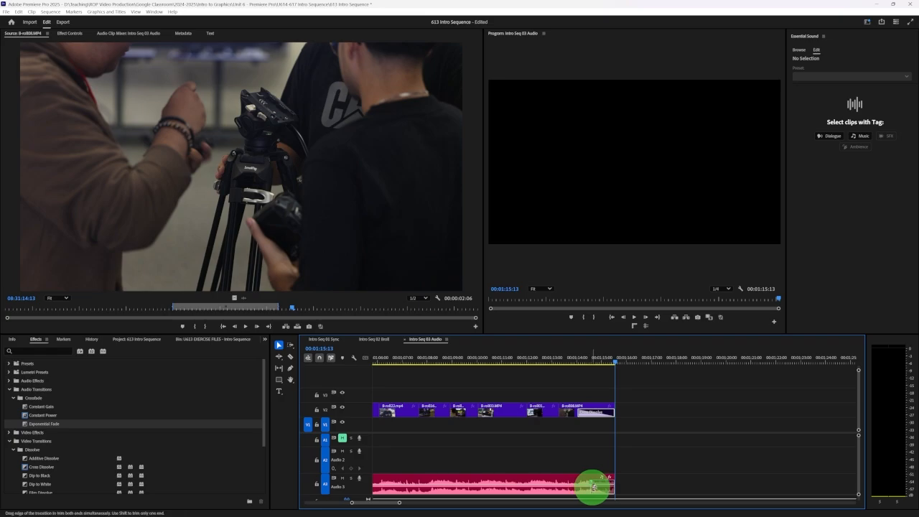
{"action": "left_click_drag", "start_coordinate": [593, 488], "coordinate": [573, 488]}
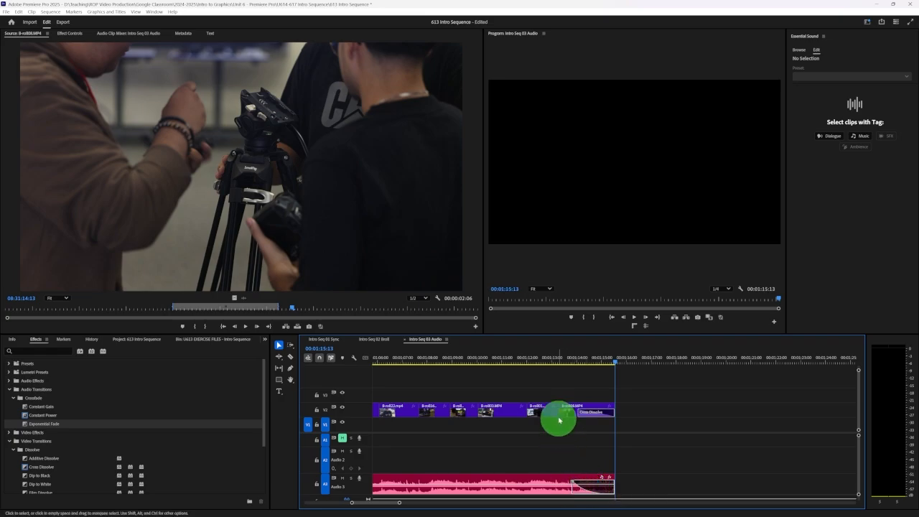
{"action": "left_click", "coordinate": [510, 357]}
{"action": "key", "text": "space"}
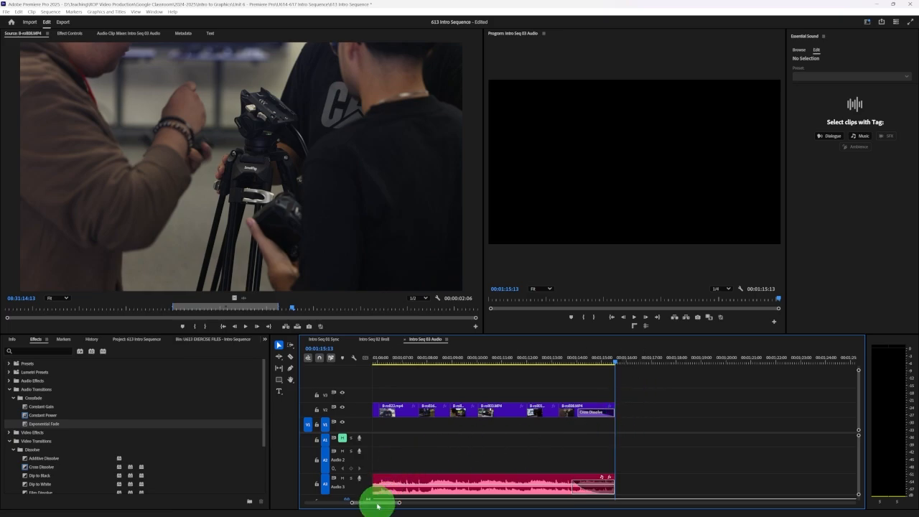
Save the project with the whole sequence in view and play from the late dialogue into the B-roll montage, up to 00:01:06:03
{"action": "left_click_drag", "start_coordinate": [379, 501], "coordinate": [319, 507]}
{"action": "left_click", "coordinate": [461, 425]}
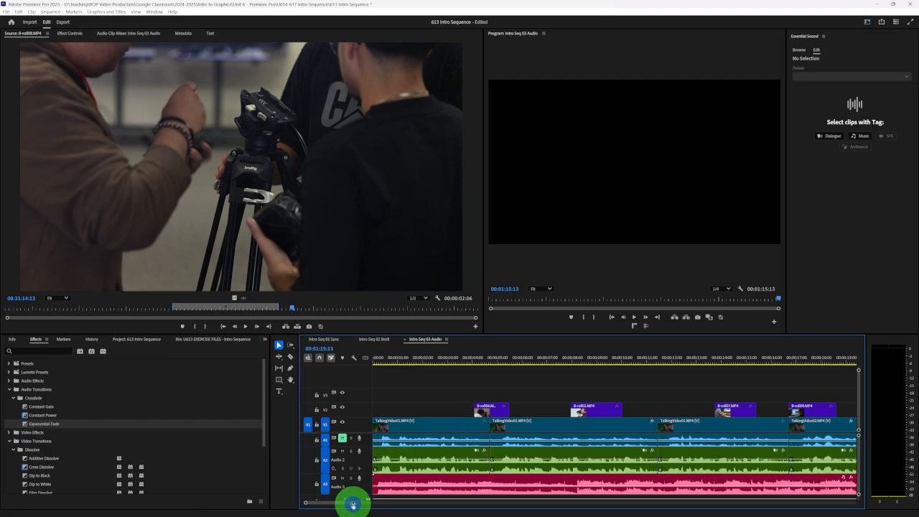
{"action": "left_click_drag", "start_coordinate": [352, 505], "coordinate": [433, 498]}
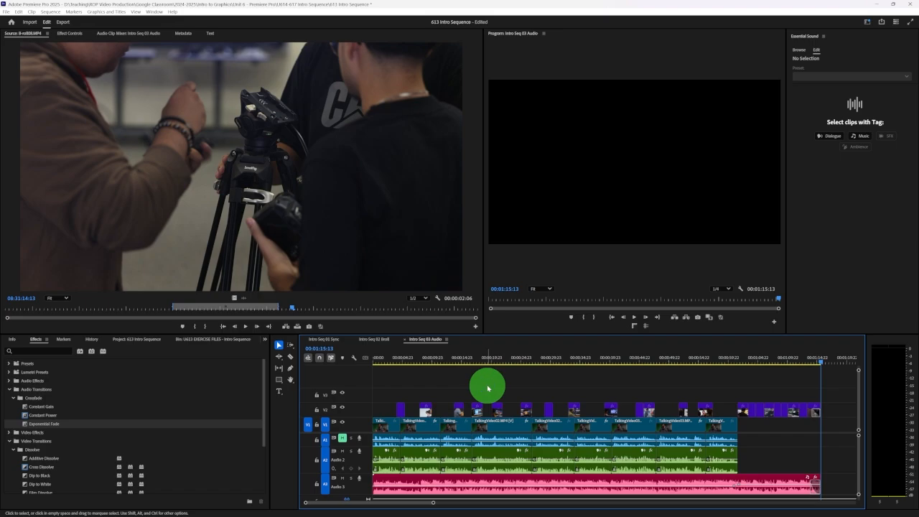
{"action": "key", "text": "ctrl+s"}
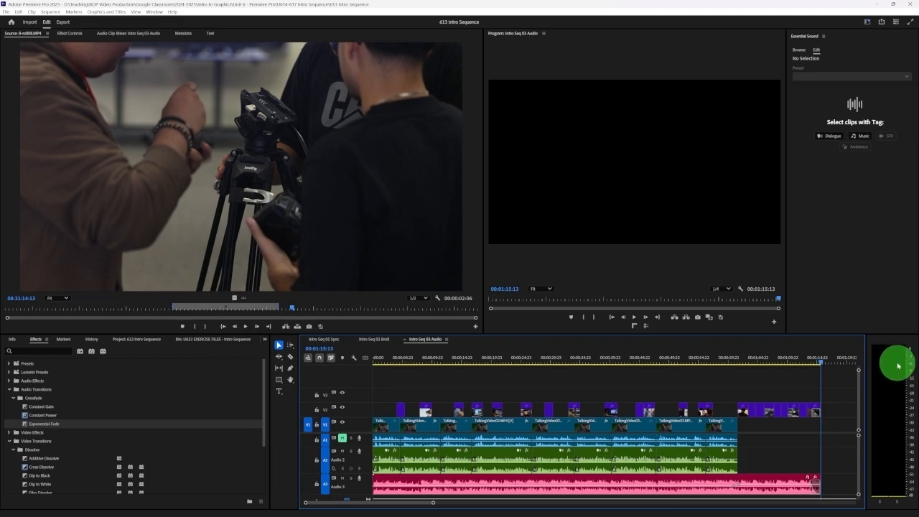
{"action": "left_click", "coordinate": [675, 357]}
{"action": "key", "text": "space"}
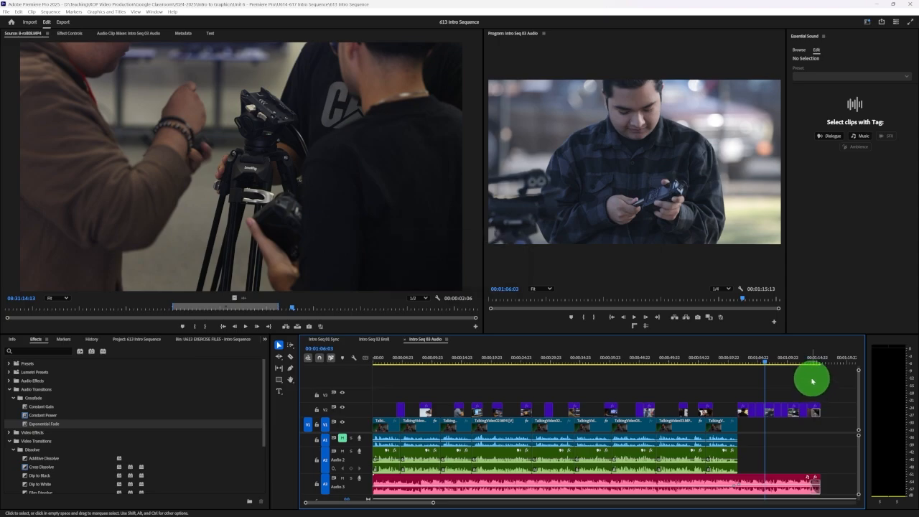
Switch to the browser and review the U615: Intro Sequence Part 3: Audio assignment instructions in Google Classroom from the beginning
{"action": "left_click", "coordinate": [636, 509]}
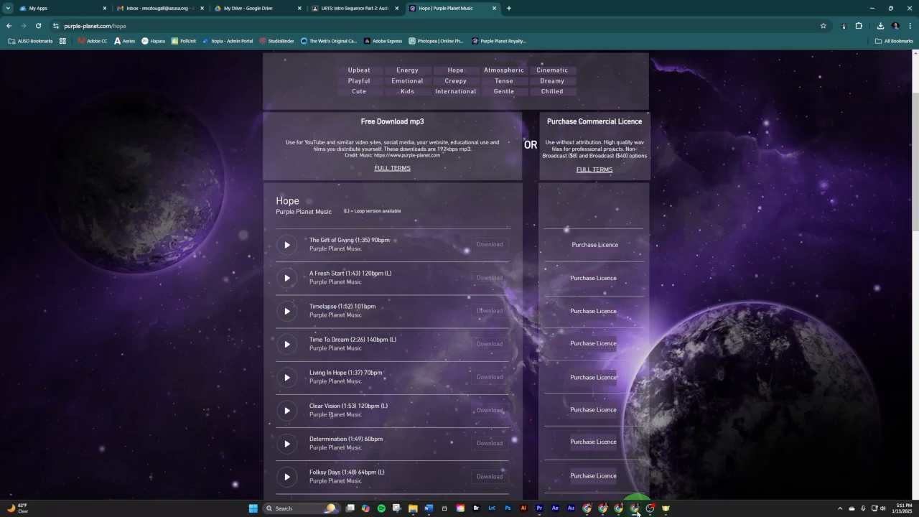
{"action": "left_click", "coordinate": [328, 9]}
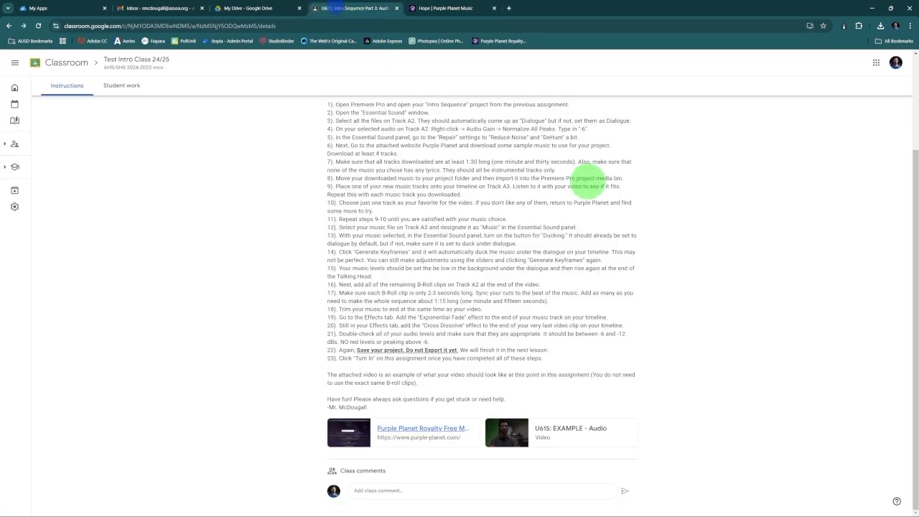
{"action": "scroll", "coordinate": [700, 242], "scroll_direction": "up", "scroll_amount": 3}
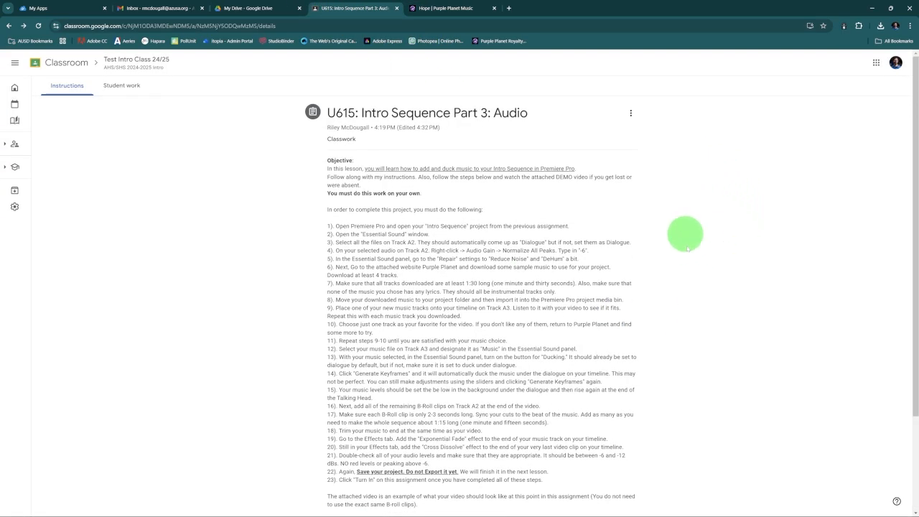